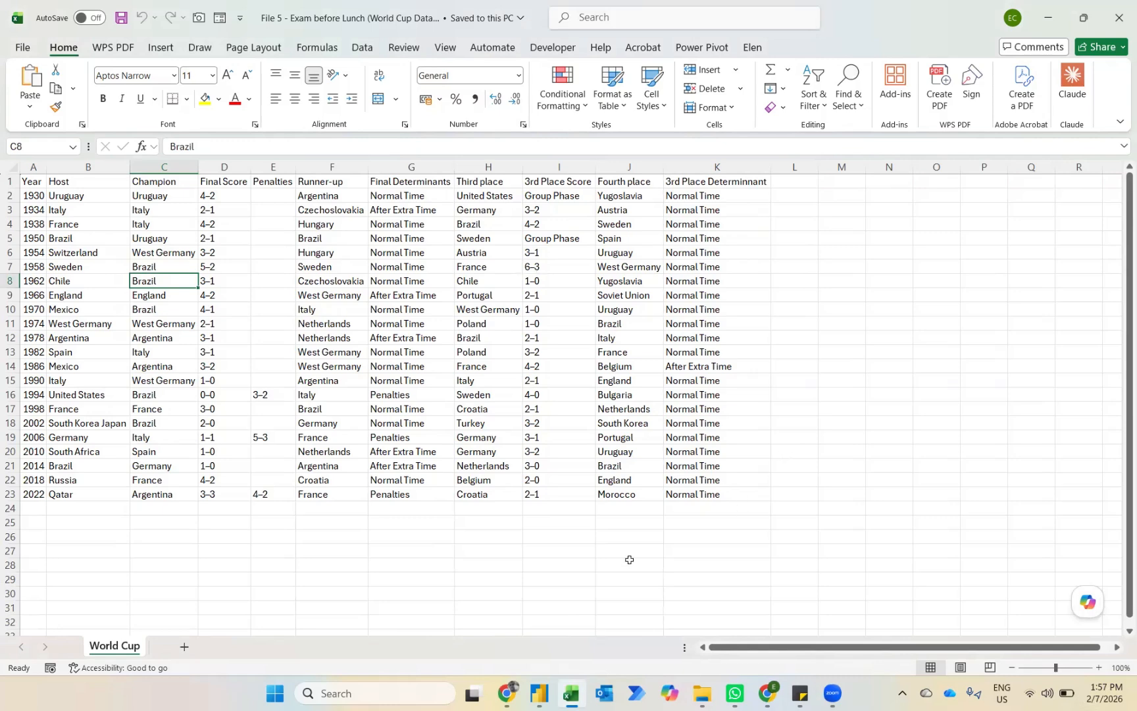
# Step: Switch to Power BI Desktop and create a blank report
pyautogui.moveTo(539, 692)
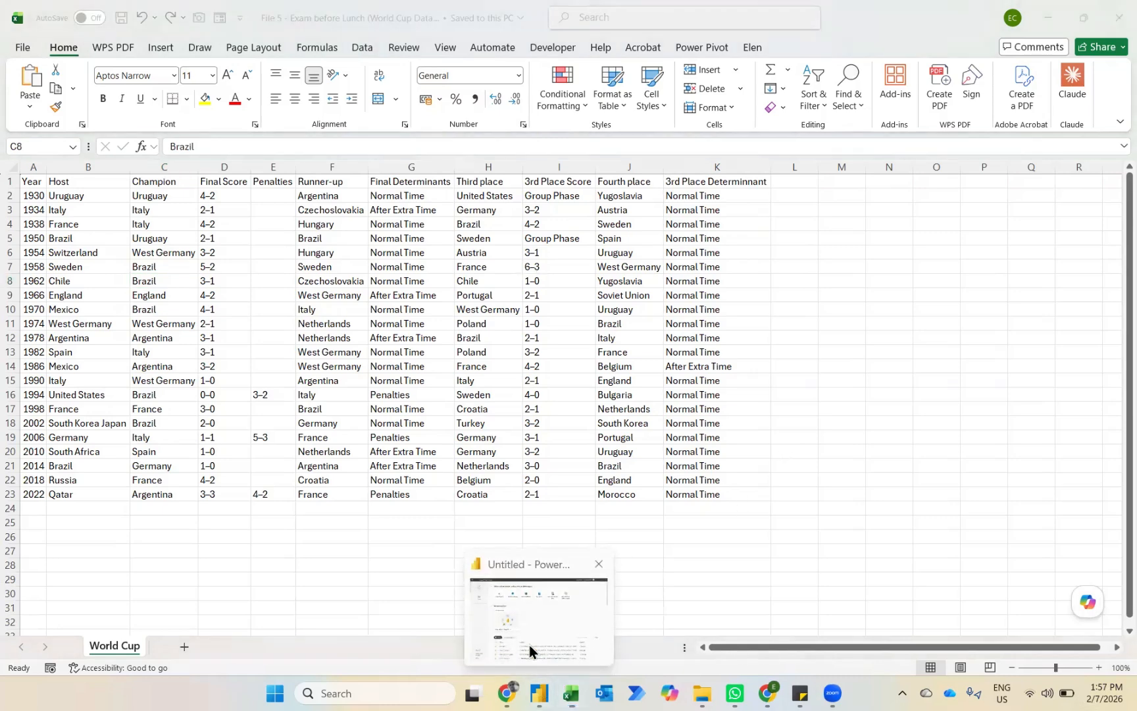
pyautogui.click(547, 612)
pyautogui.click(238, 157)
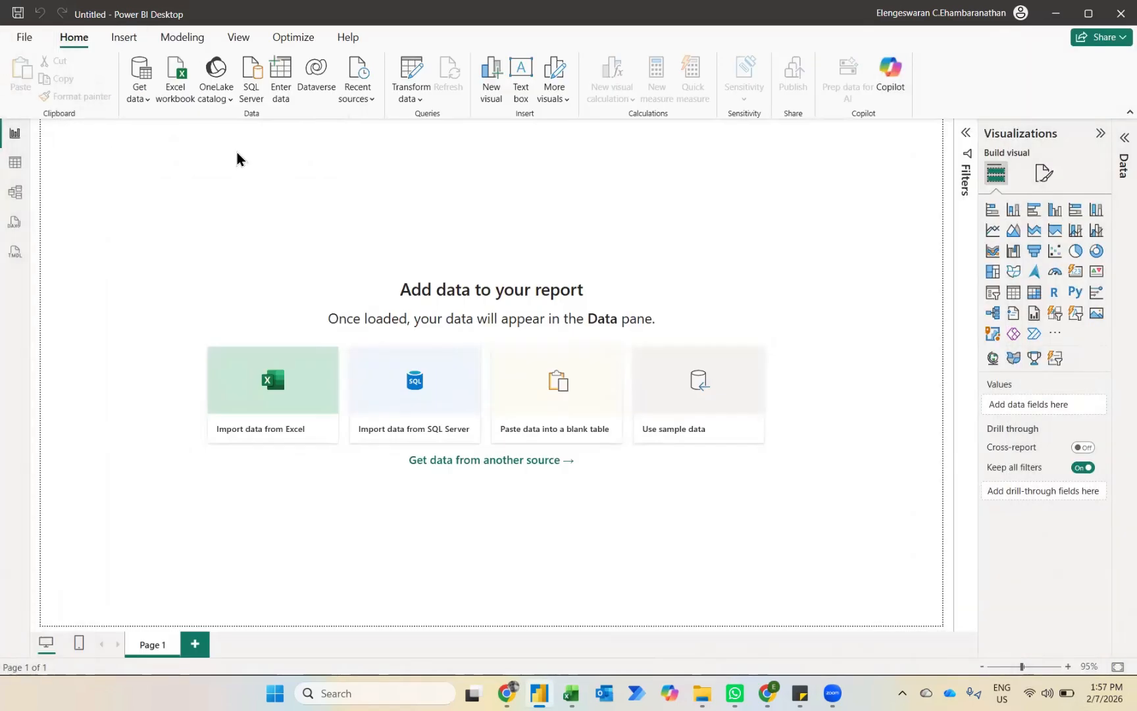
# Step: Import the World Cup sheet from the Excel workbook "File 5 - Exam before Lunch (World Cup Dataset)" and open it for transformation in Power Query
pyautogui.click(279, 434)
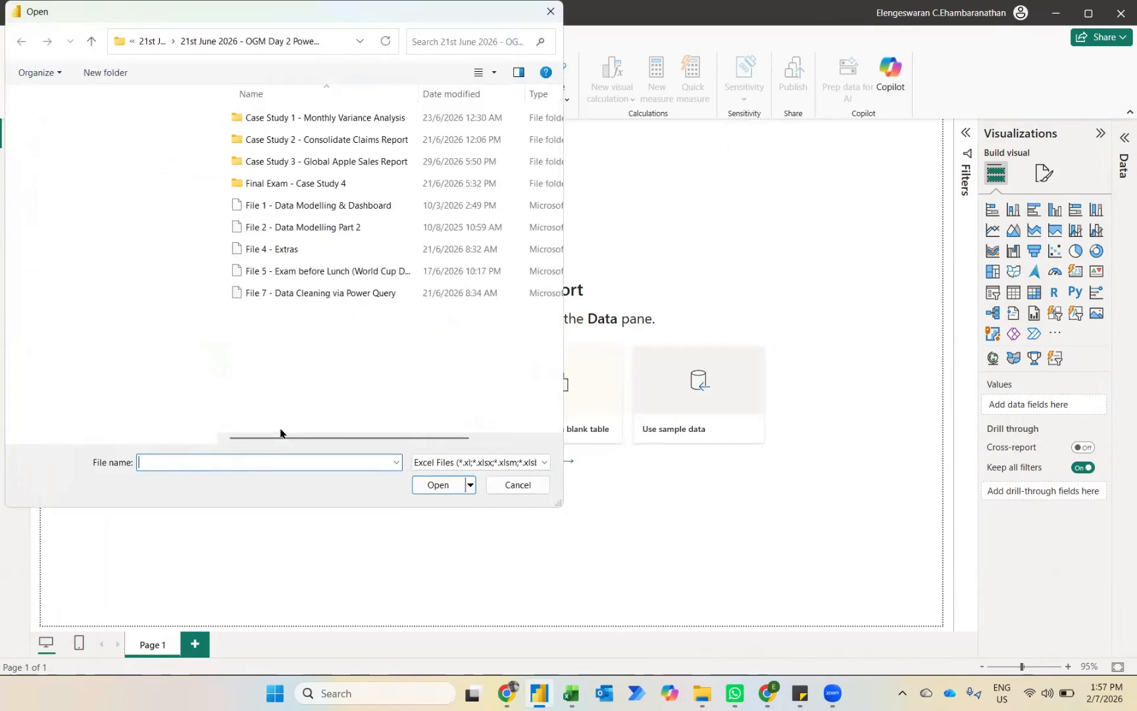
pyautogui.click(255, 277)
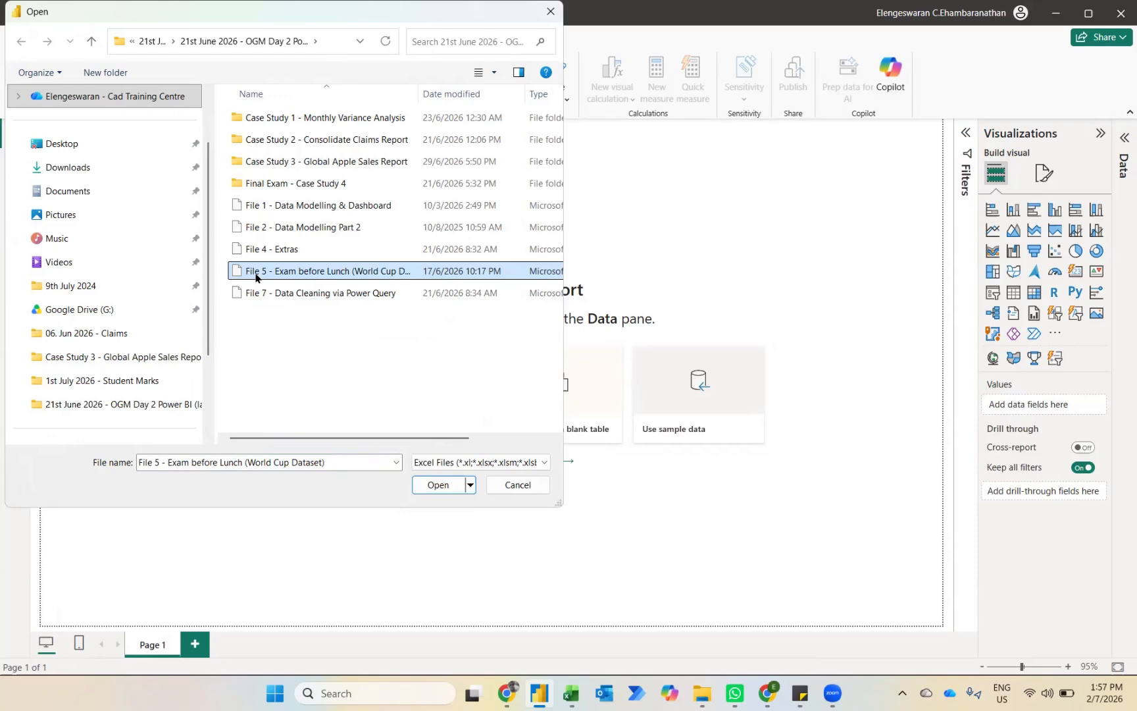
pyautogui.click(431, 491)
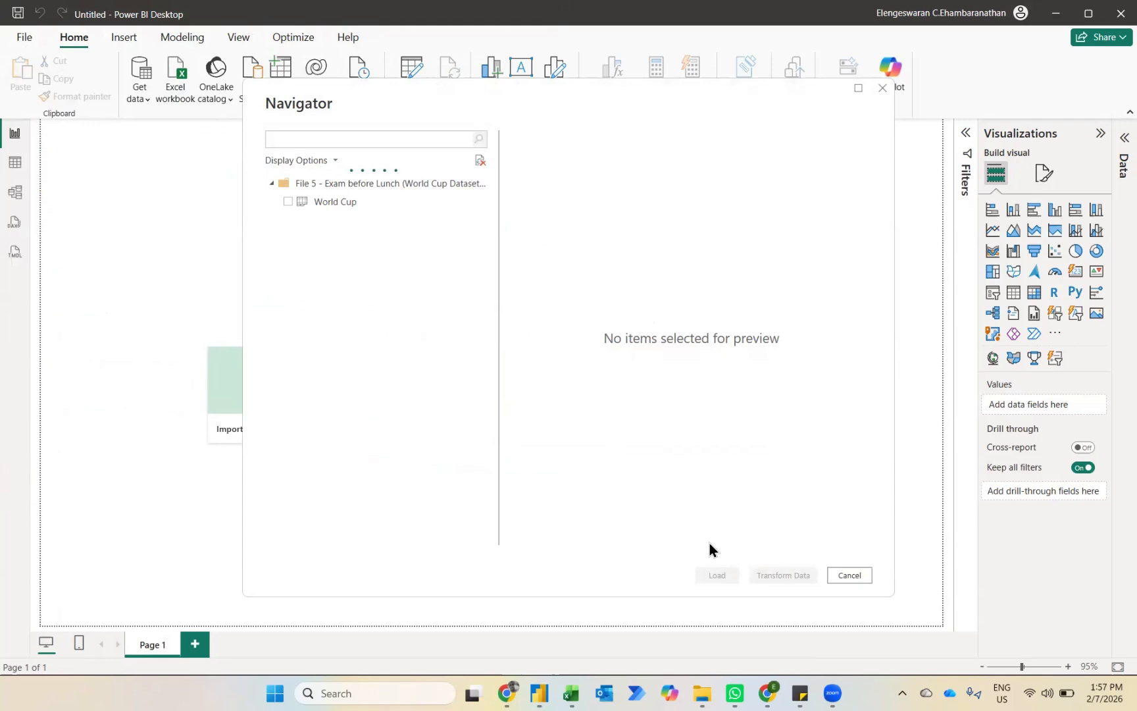
pyautogui.click(288, 202)
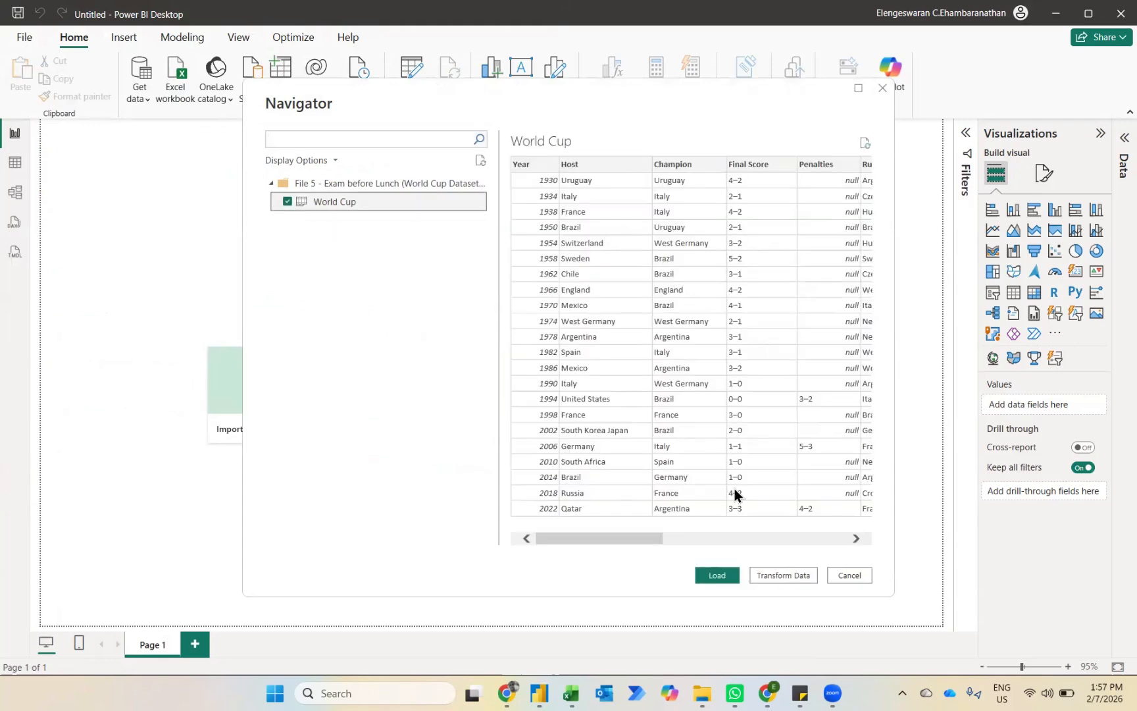
pyautogui.click(788, 574)
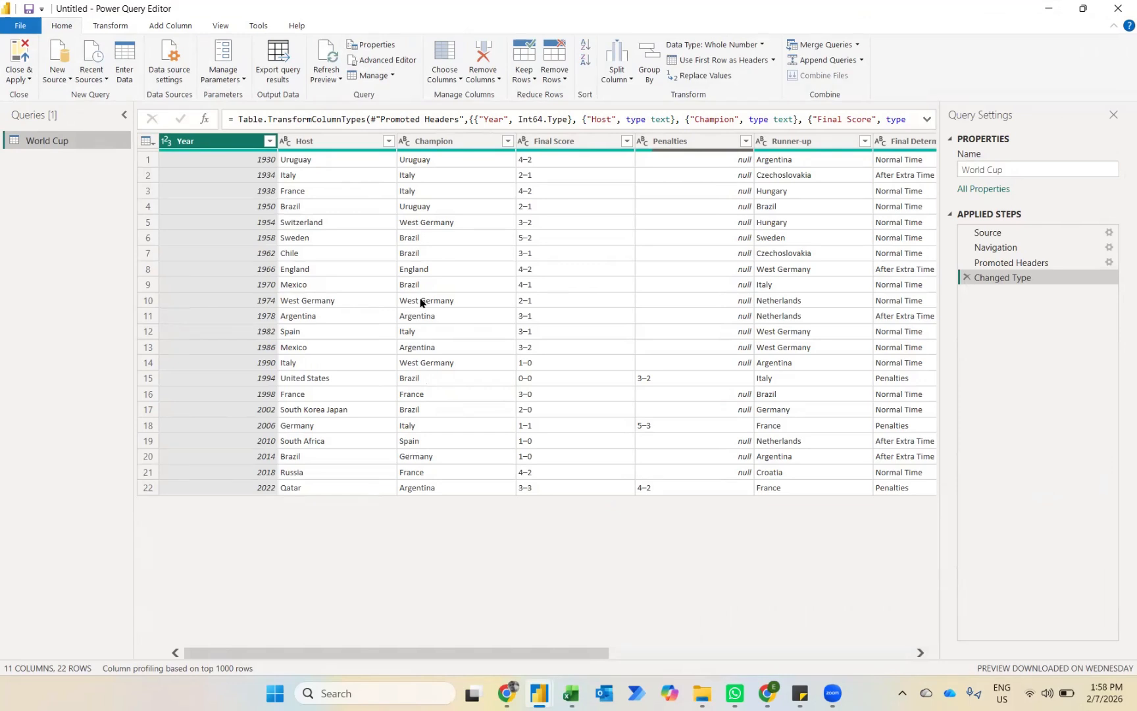
# Step: Replace "West " with an empty value in the Champion column
pyautogui.click(426, 144)
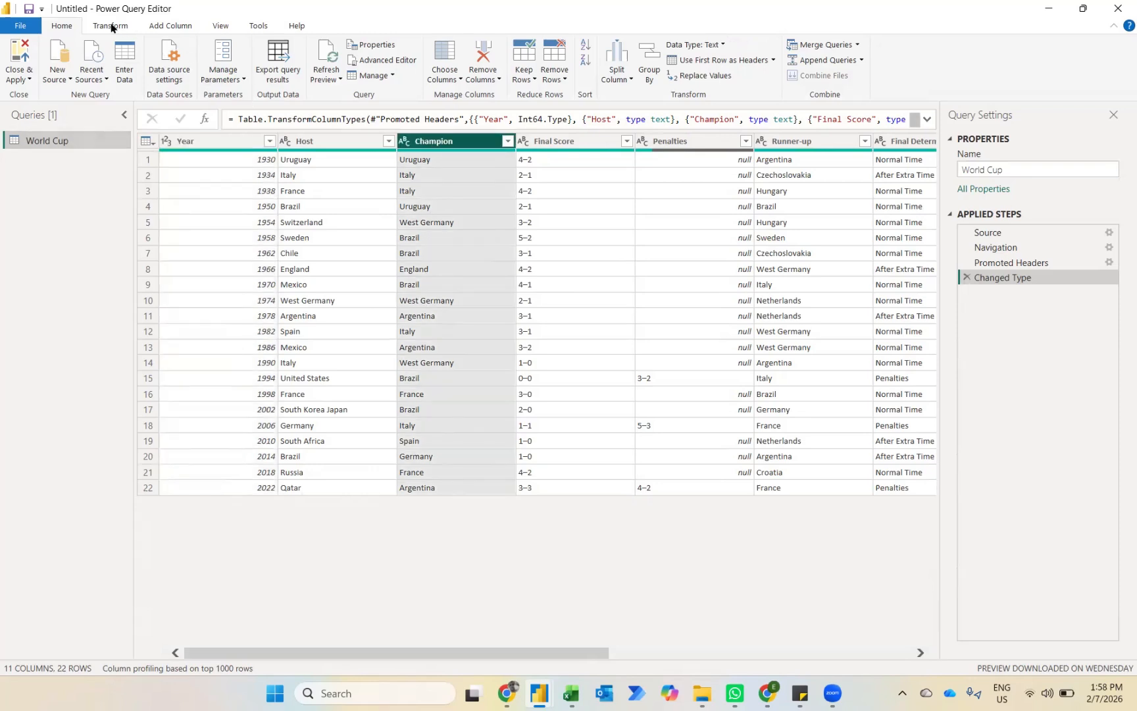
pyautogui.click(110, 26)
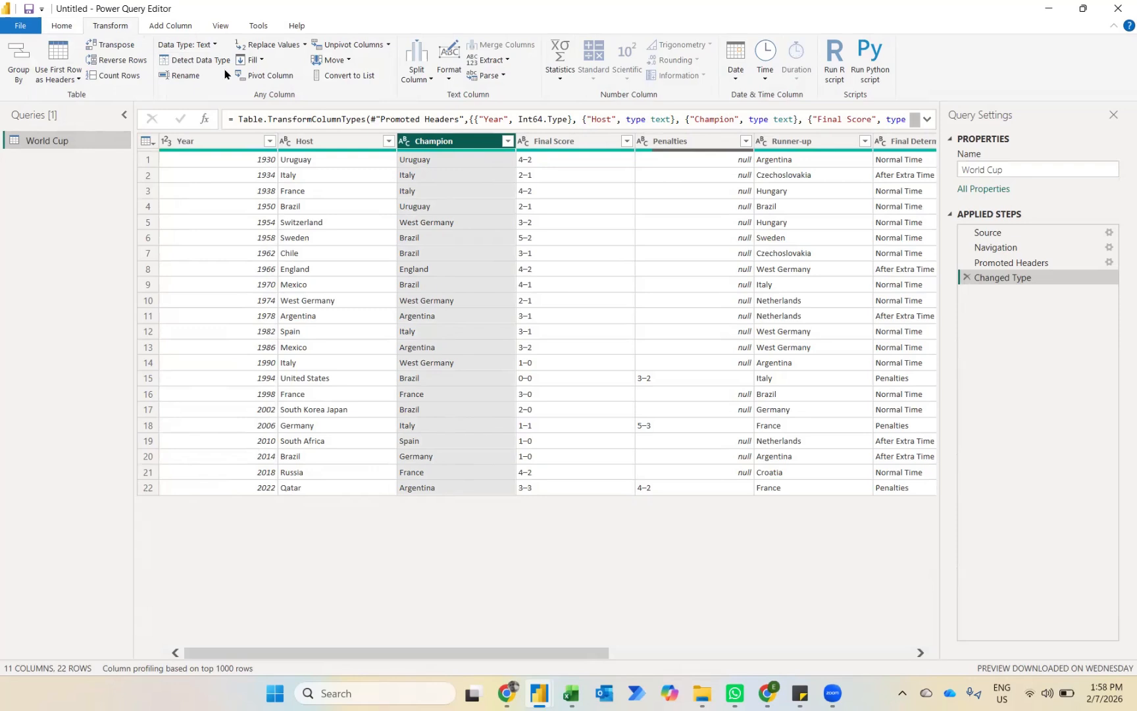
pyautogui.click(274, 46)
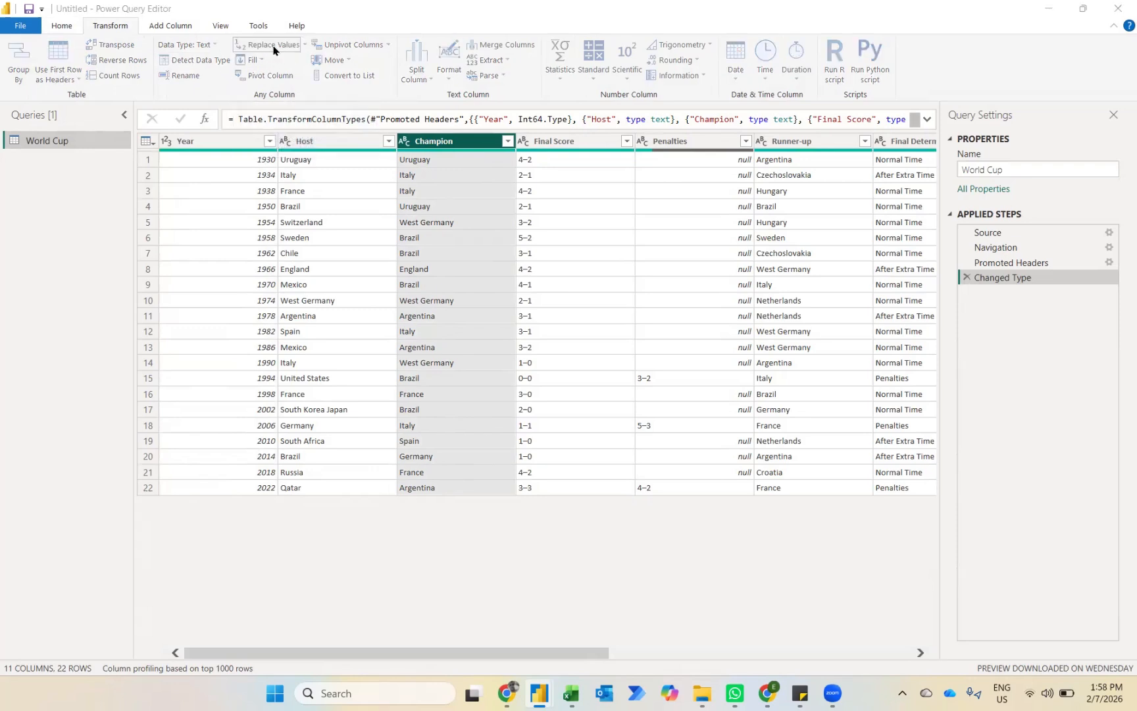
pyautogui.write('W')
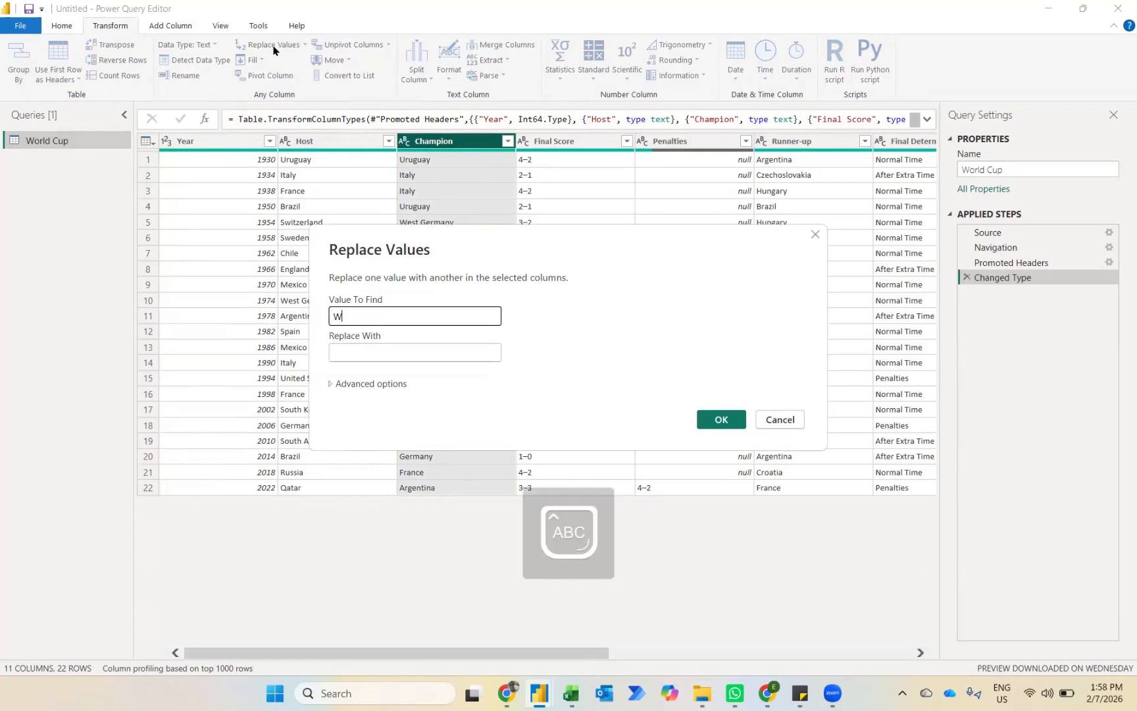
pyautogui.press('capslock')
pyautogui.write('est')
pyautogui.click(706, 422)
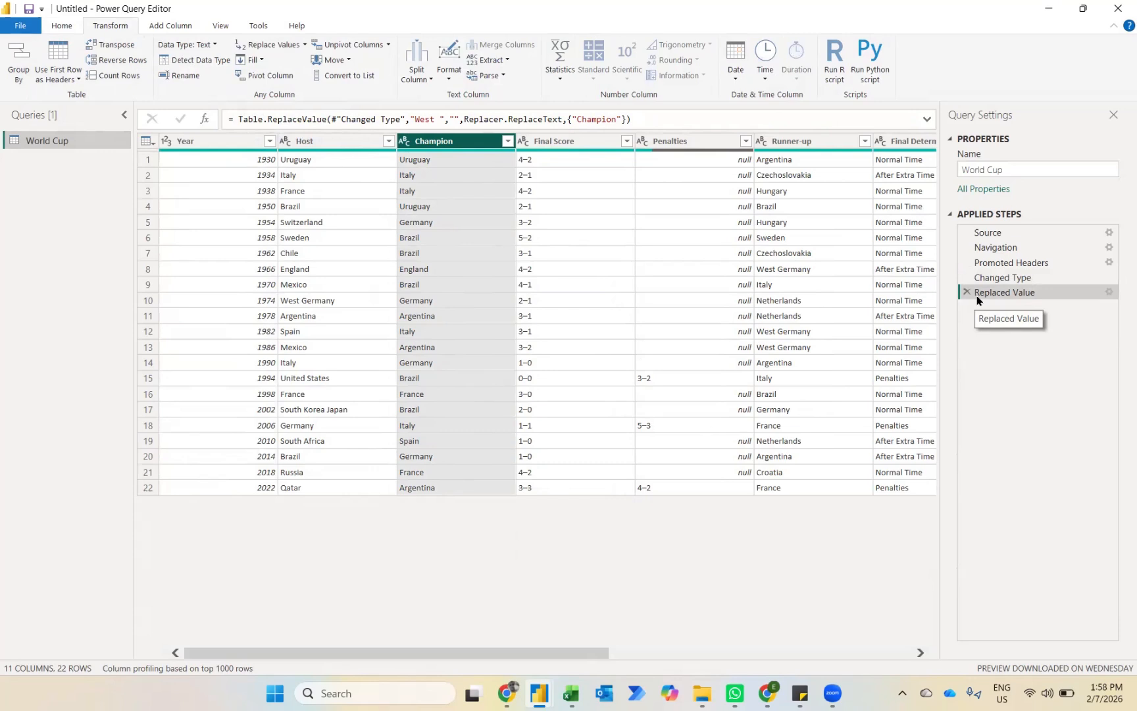
# Step: Duplicate the Final Score column and split the copy at each occurrence of the custom "–" delimiter
pyautogui.click(561, 142)
pyautogui.rightClick(561, 144)
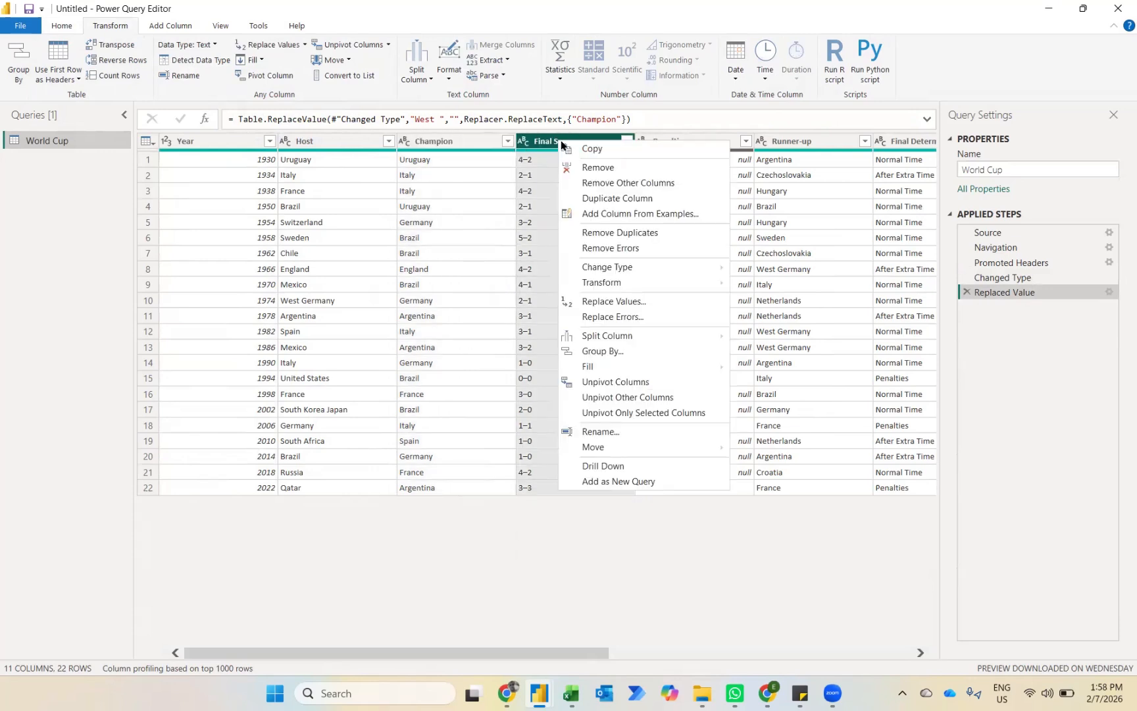
pyautogui.click(592, 200)
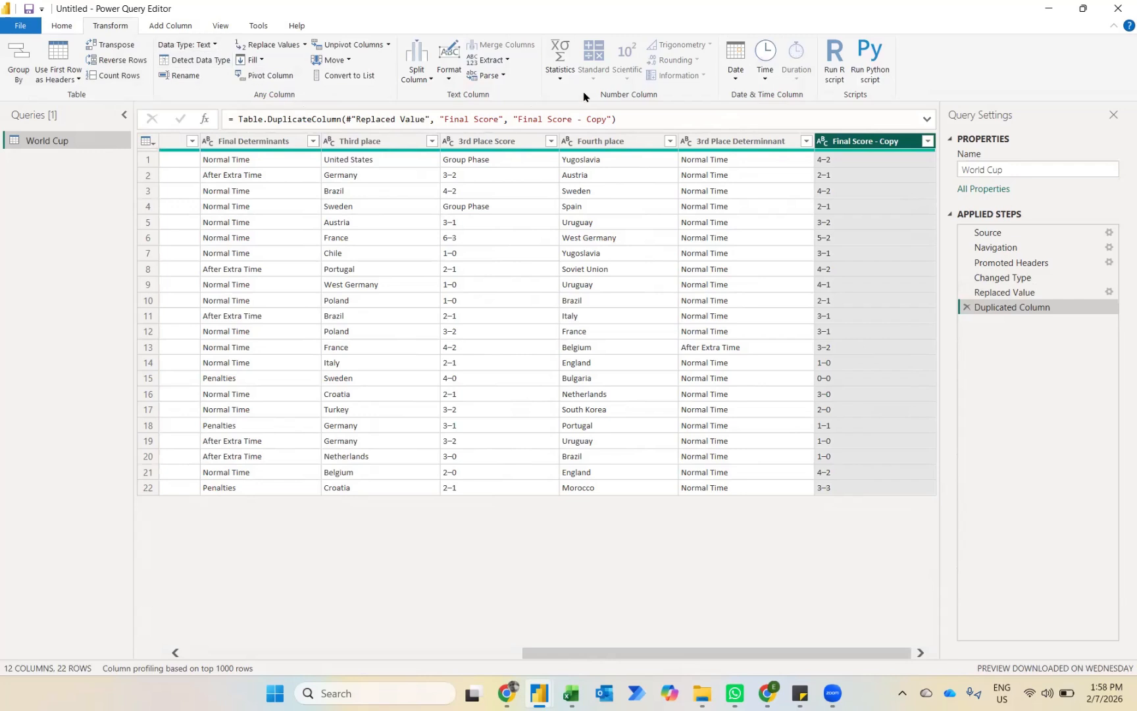
pyautogui.click(419, 78)
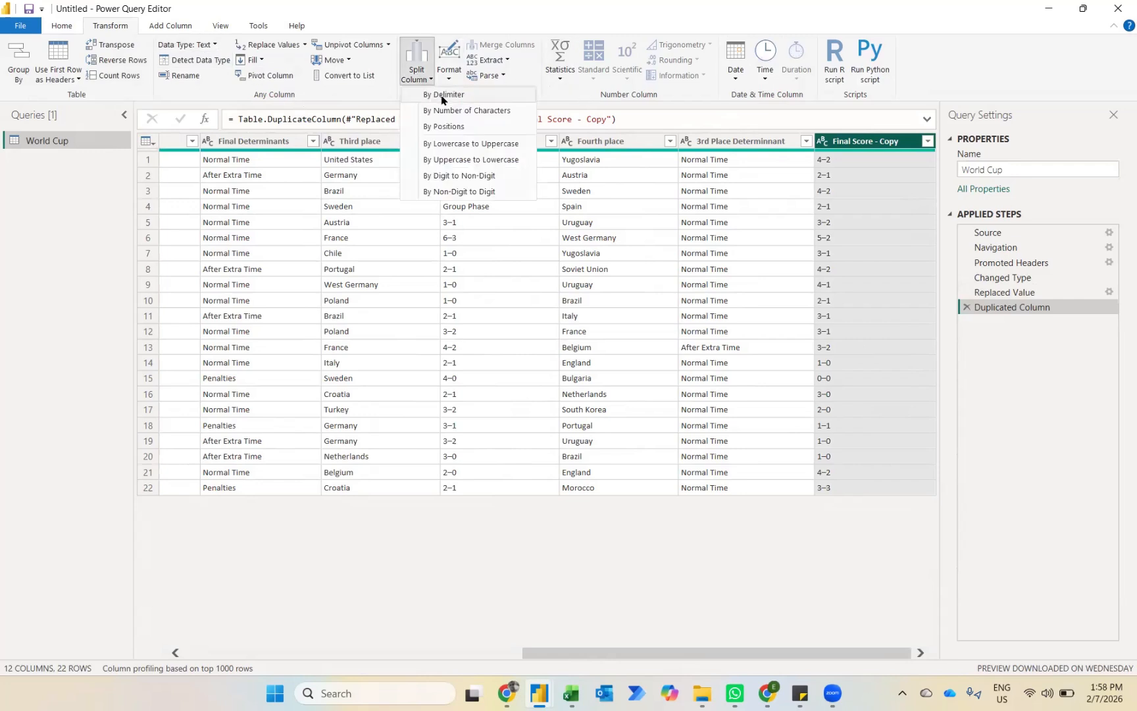
pyautogui.click(442, 96)
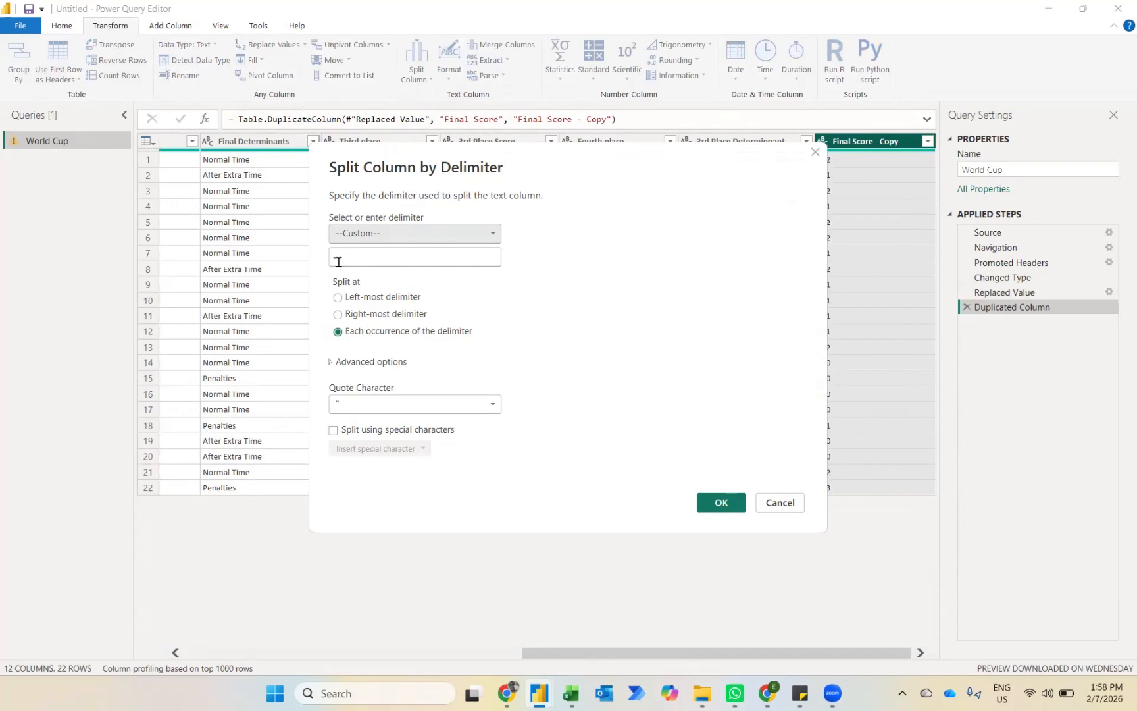
pyautogui.click(721, 503)
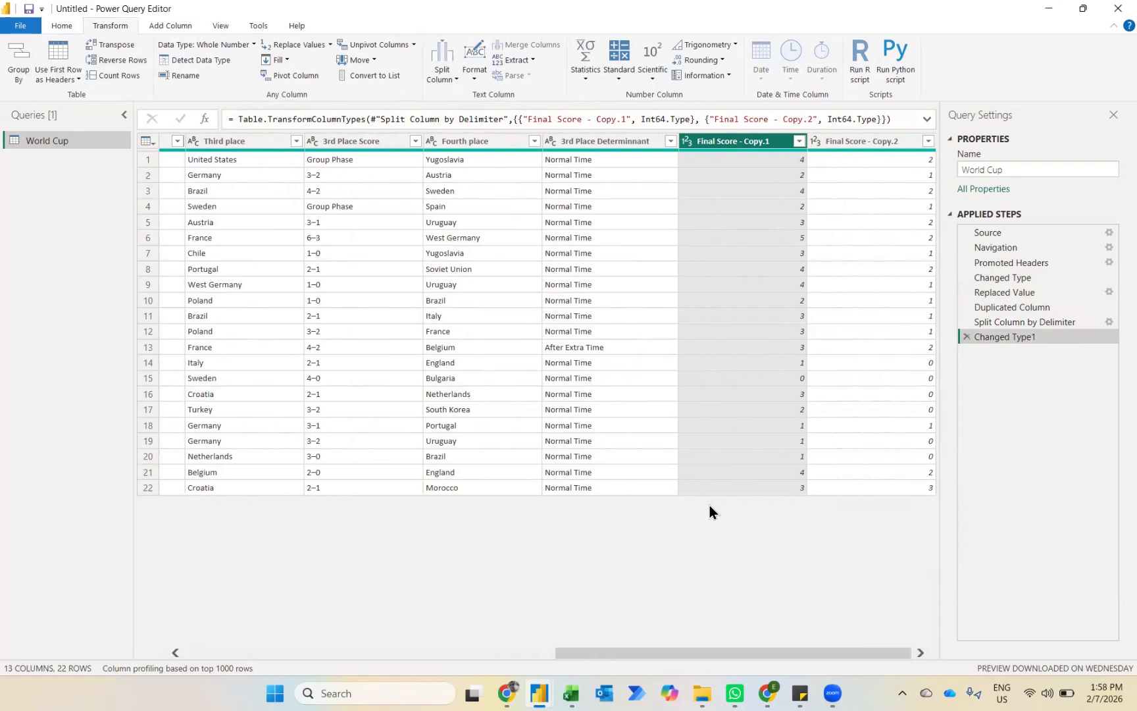
# Step: Add a new column that sums Final Score - Copy.1 and Final Score - Copy.2
pyautogui.keyDown('ctrl'); pyautogui.click(856, 141); pyautogui.keyUp('ctrl')
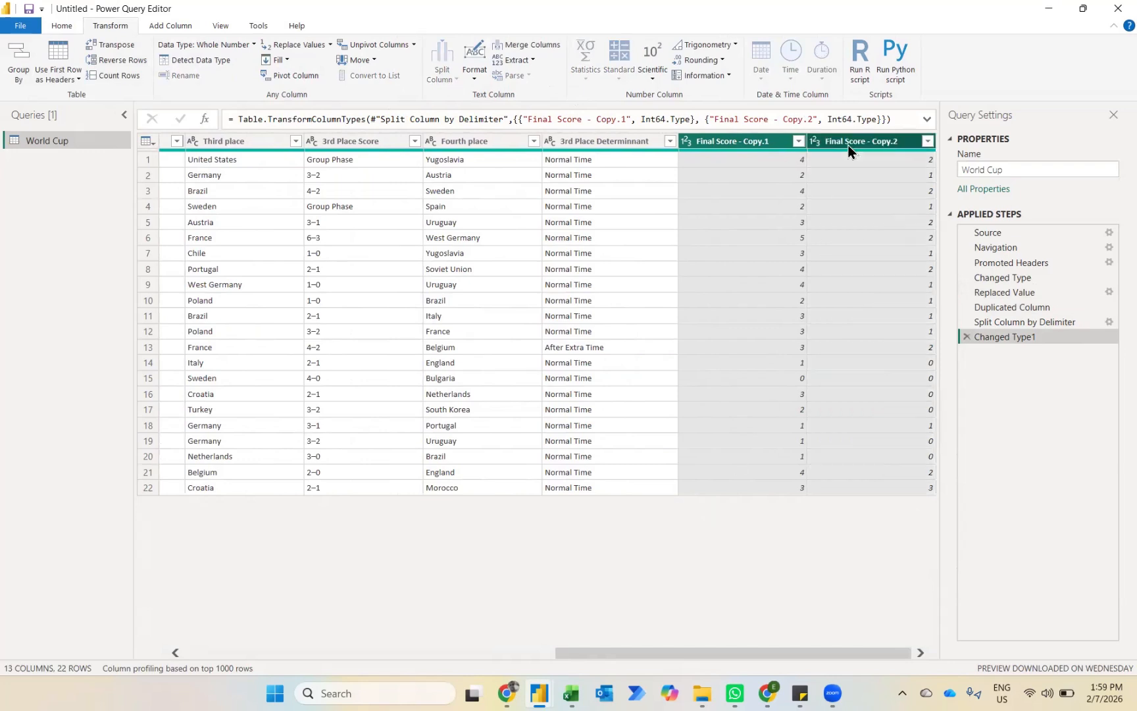
pyautogui.click(175, 30)
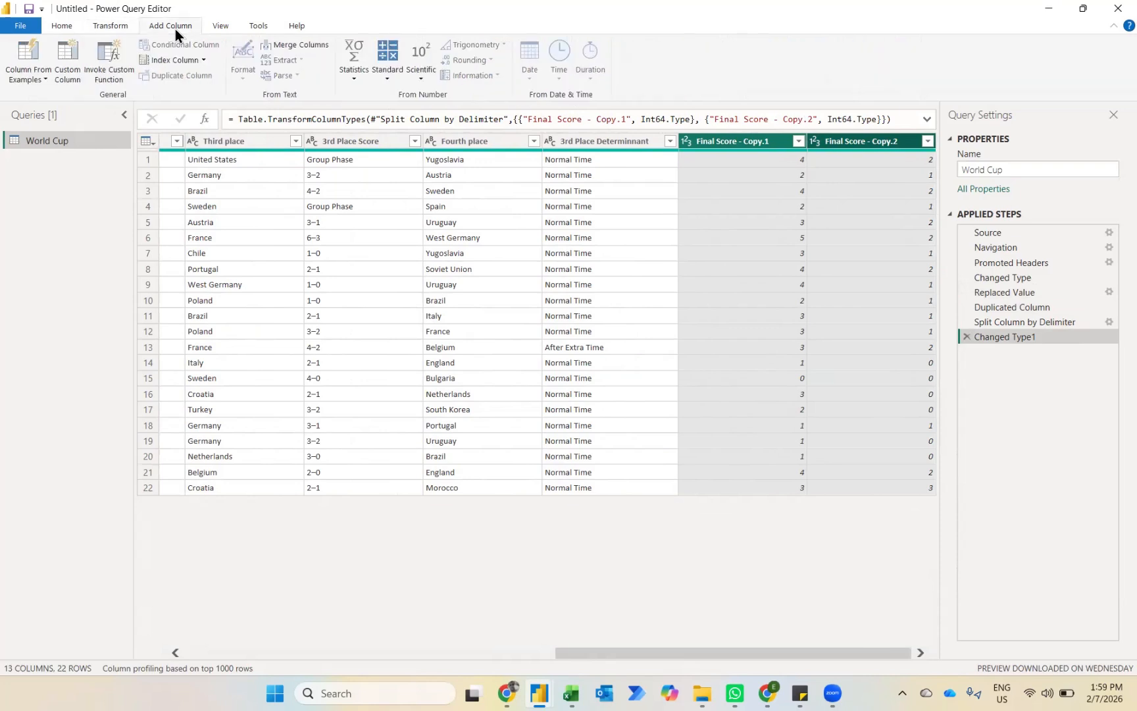
pyautogui.click(389, 74)
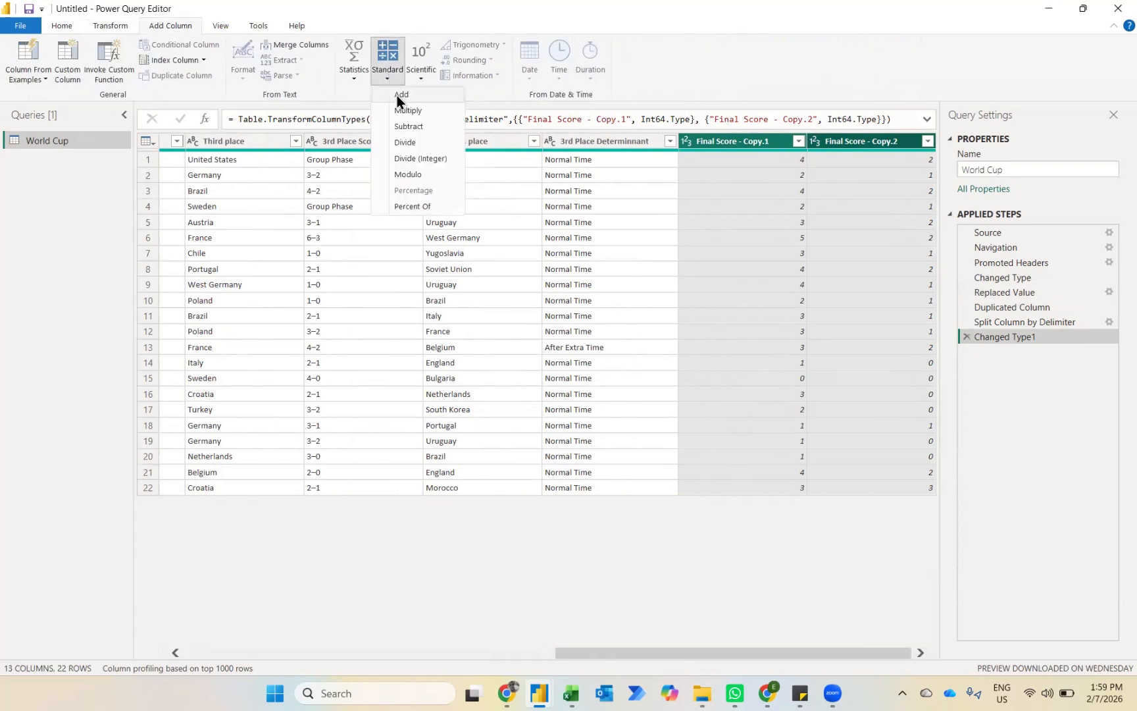
pyautogui.click(397, 95)
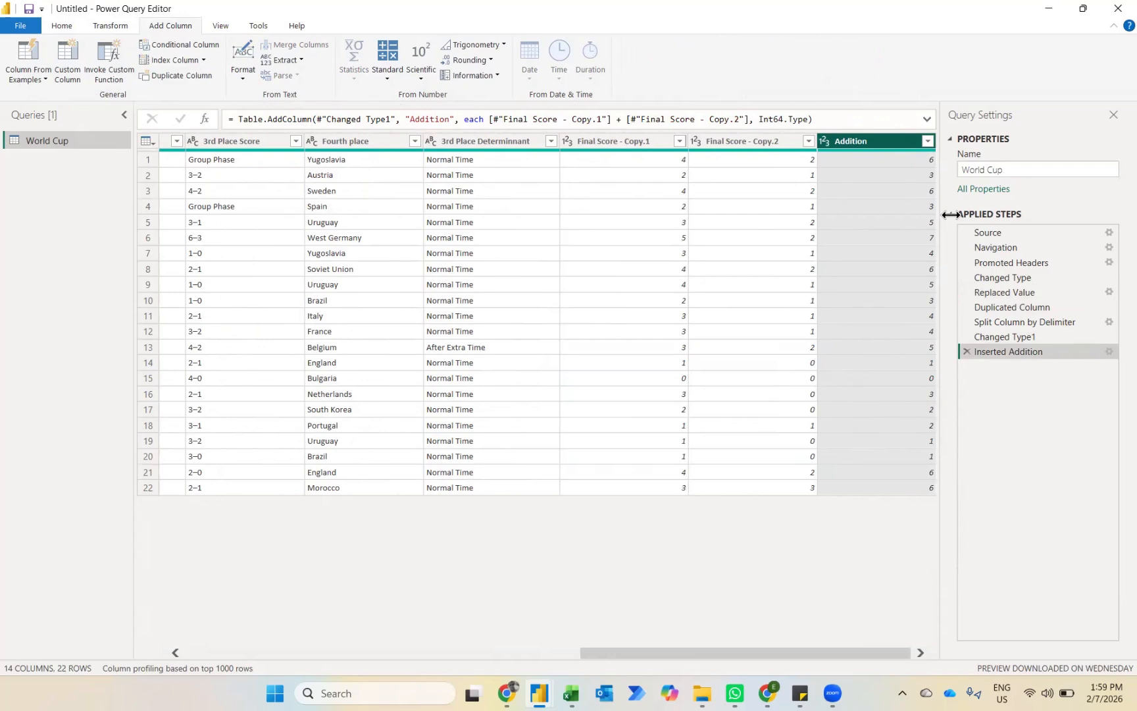
# Step: Add a new column that subtracts Final Score - Copy.2 from Final Score - Copy.1
pyautogui.click(642, 142)
pyautogui.hotkey('shift', 'Right')
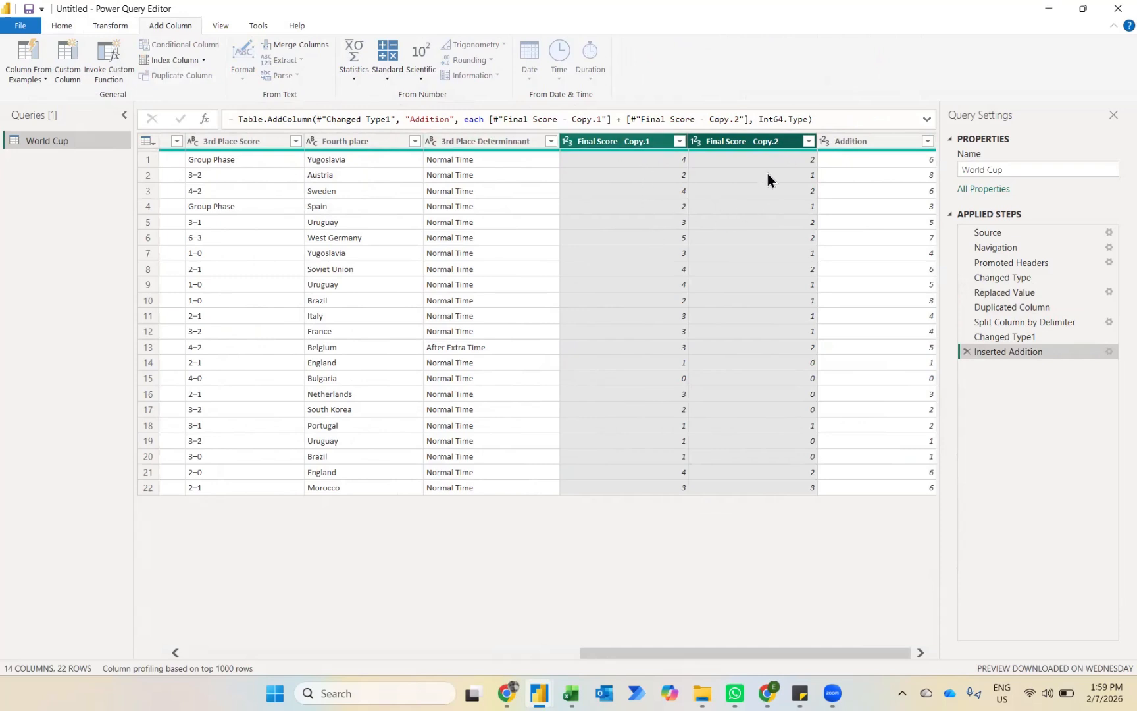
pyautogui.click(387, 73)
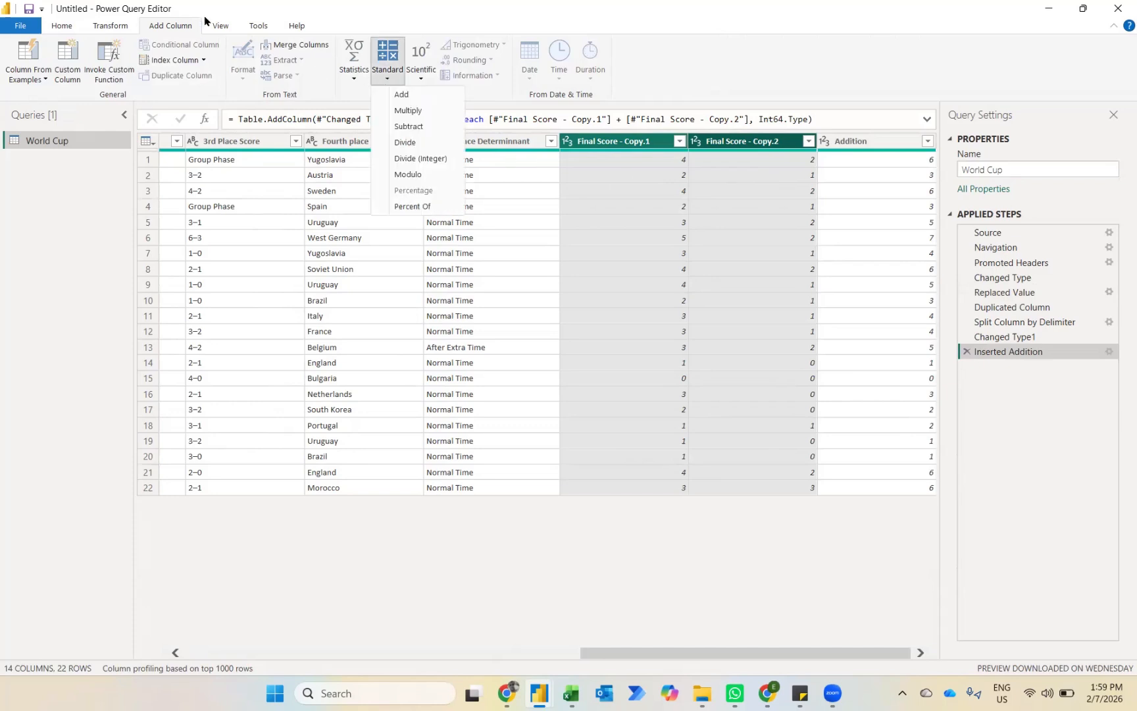
pyautogui.click(409, 126)
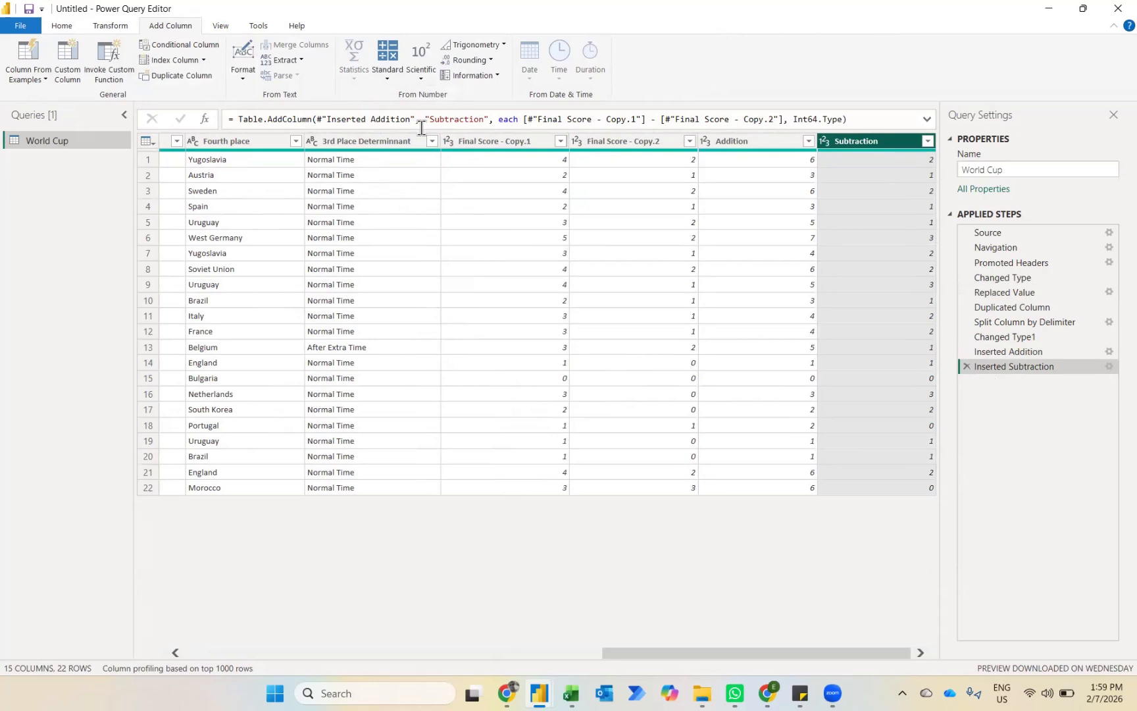
# Step: Remove the two split columns, Final Score - Copy.1 and Final Score - Copy.2, from the query
pyautogui.click(484, 141)
pyautogui.hotkey('shift', 'Right')
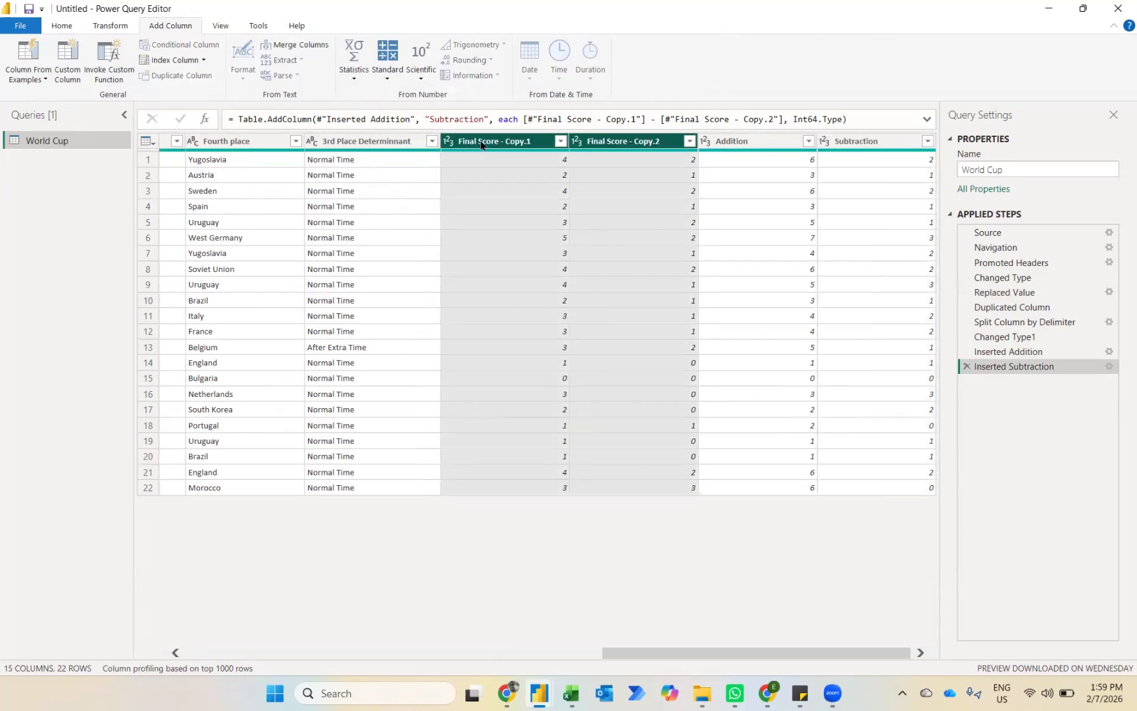
pyautogui.press('Delete')
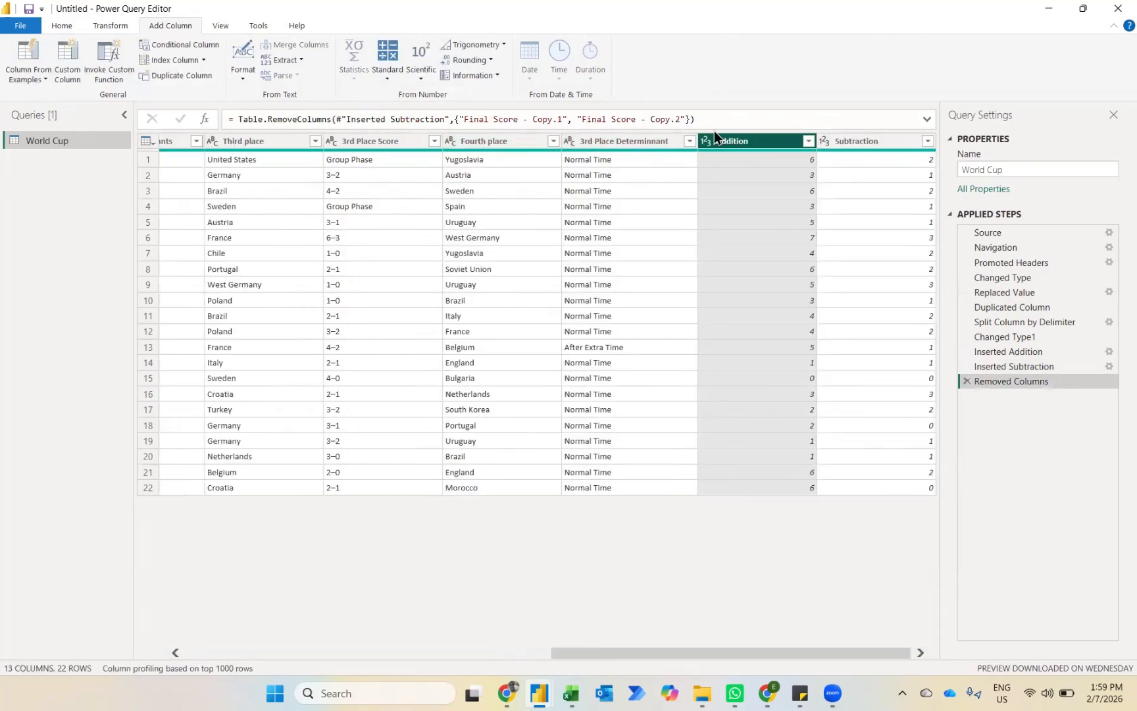
# Step: Rename the Addition column to "Goals Scored"
pyautogui.doubleClick(751, 140)
pyautogui.write('Go')
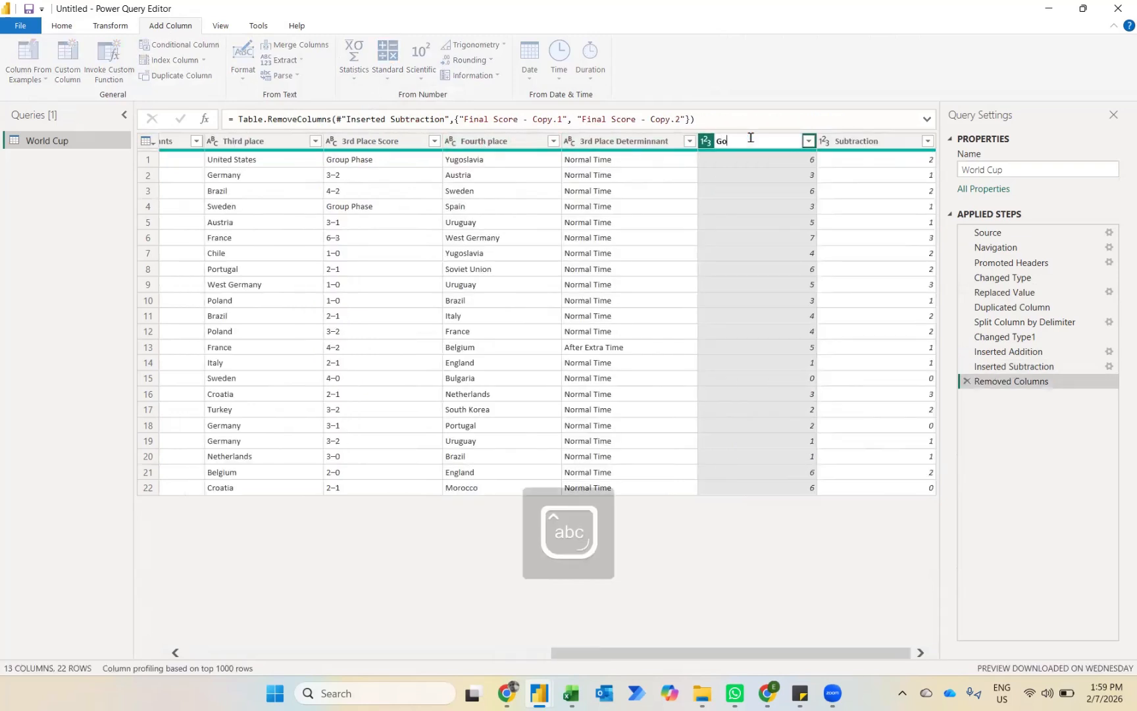
pyautogui.write('als Scored')
pyautogui.press('Return')
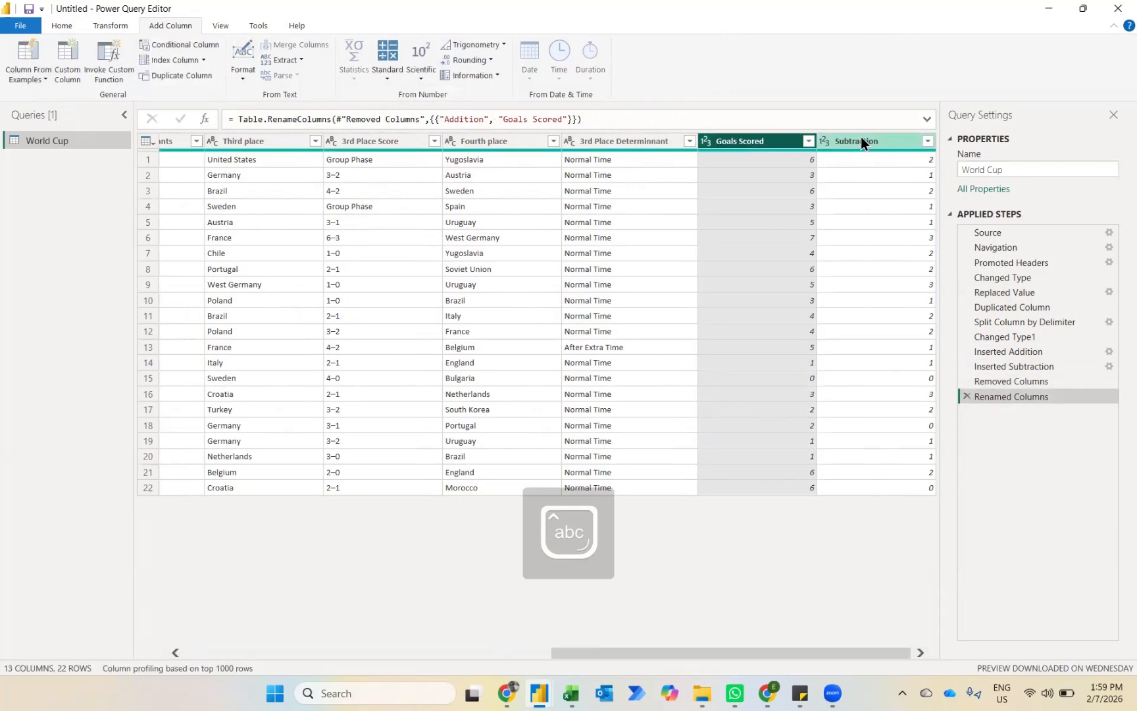
# Step: Rename the Subtraction column to "Goals Margin", and close the query editor, applying the changes to the report
pyautogui.doubleClick(861, 140)
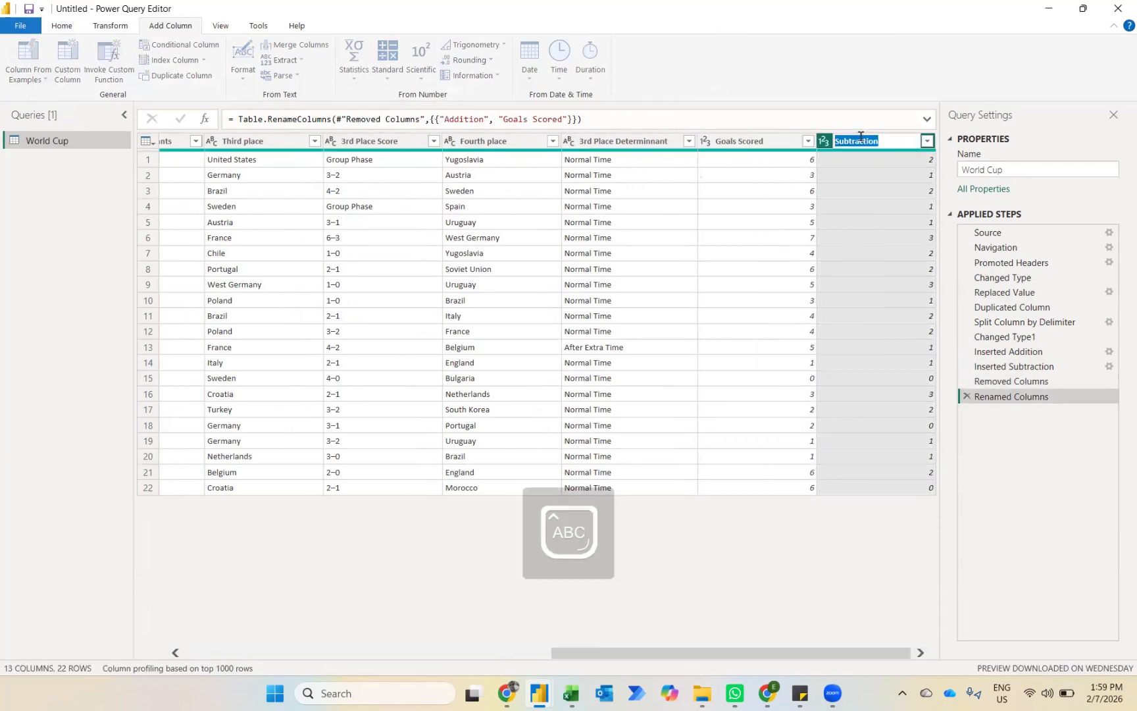
pyautogui.write('Goals Mar')
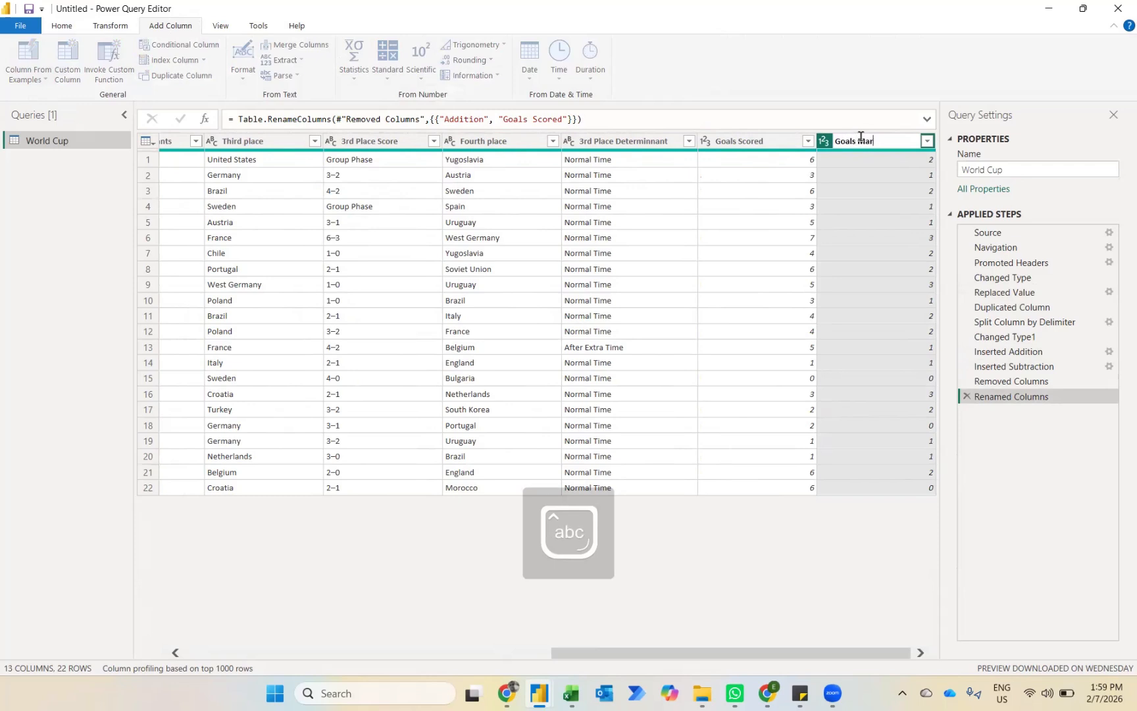
pyautogui.write('gin')
pyautogui.press('Return')
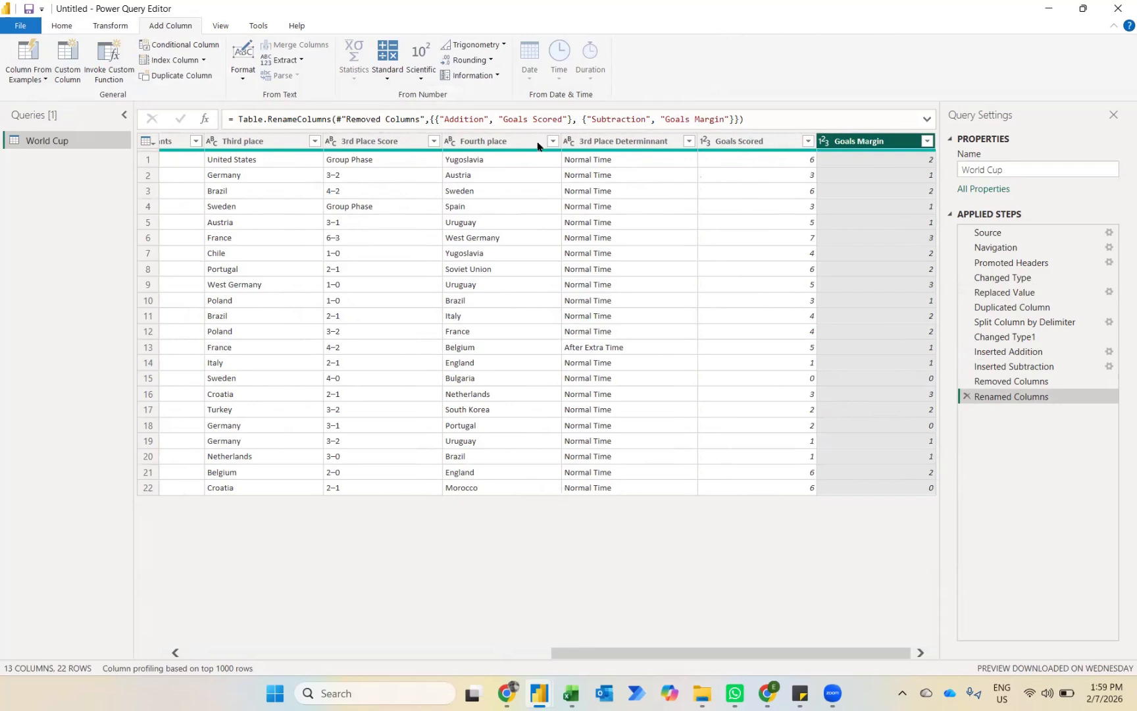
pyautogui.click(63, 26)
pyautogui.click(18, 58)
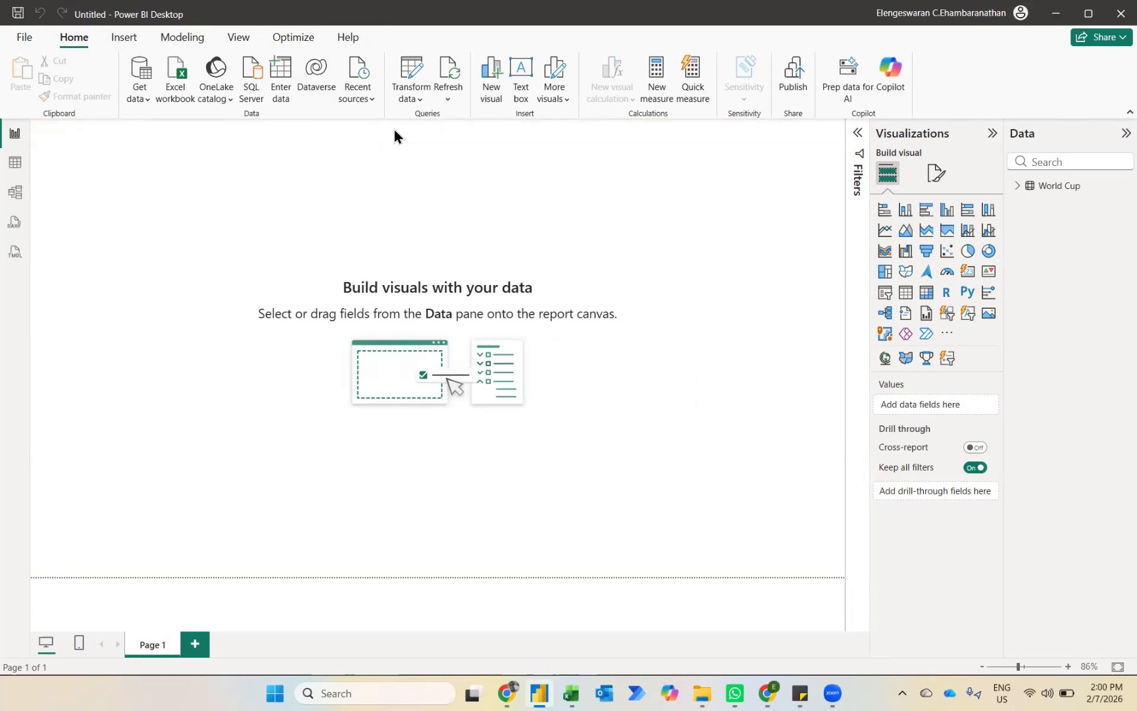
# Step: Try a table visual listing Champion beside the count of Champion, and clear its fields
pyautogui.click(1016, 186)
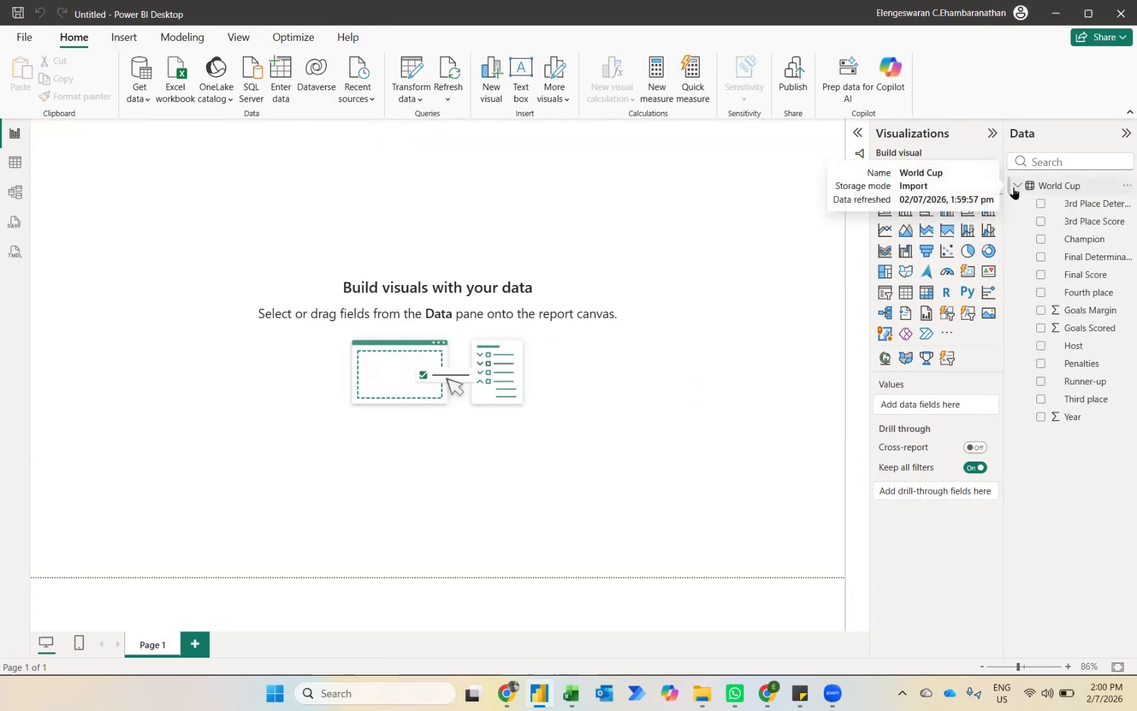
pyautogui.click(1041, 240)
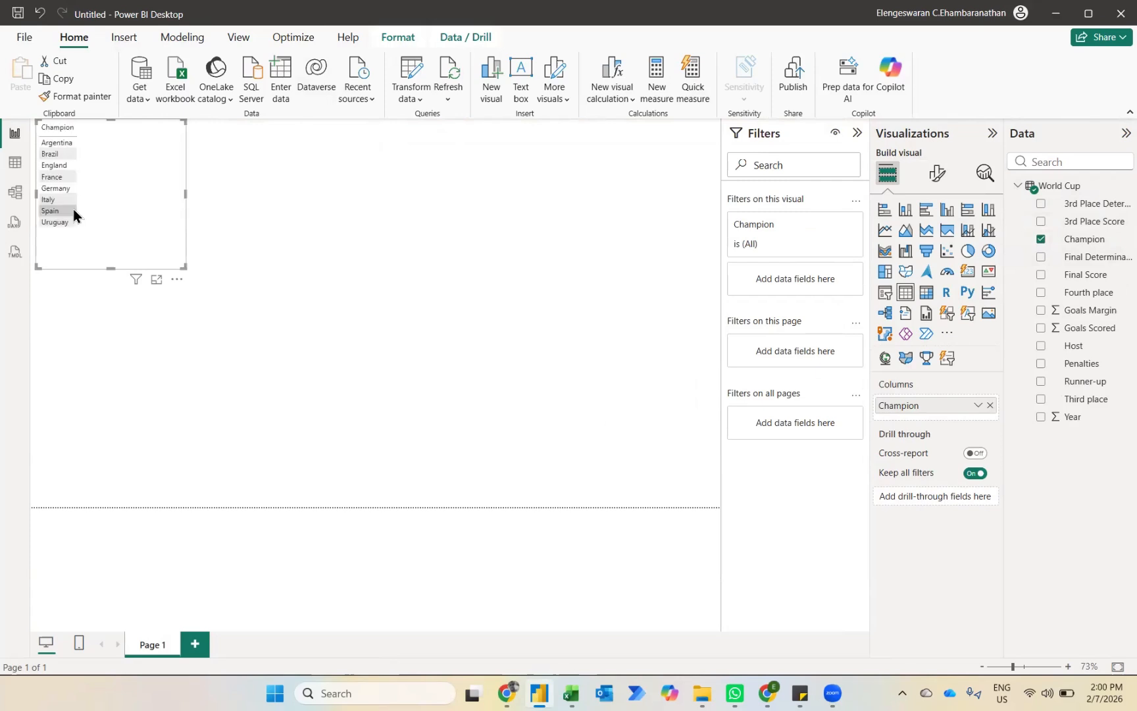
pyautogui.moveTo(1071, 248); pyautogui.dragTo(938, 421)
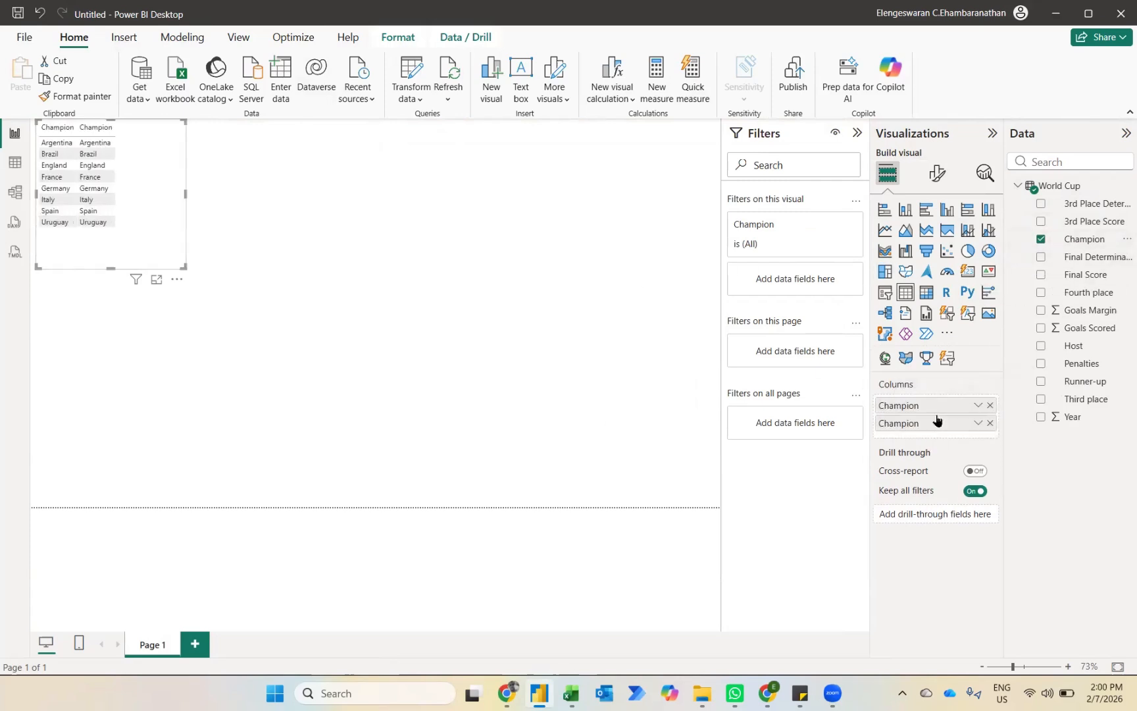
pyautogui.click(981, 423)
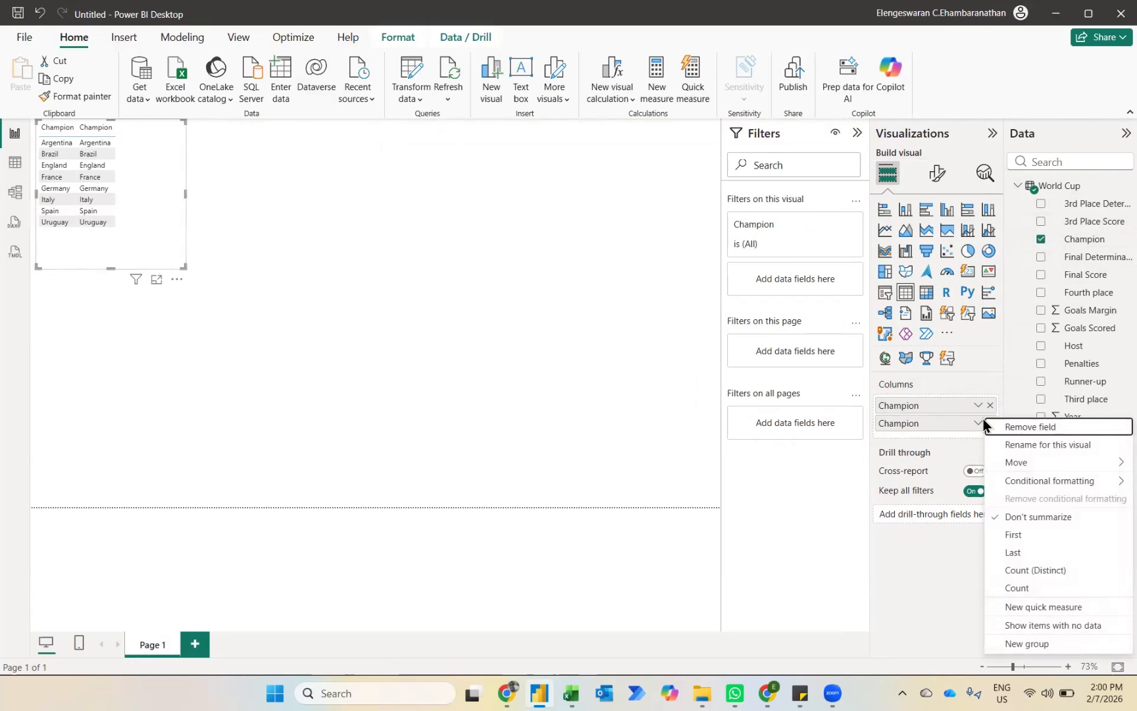
pyautogui.click(1028, 589)
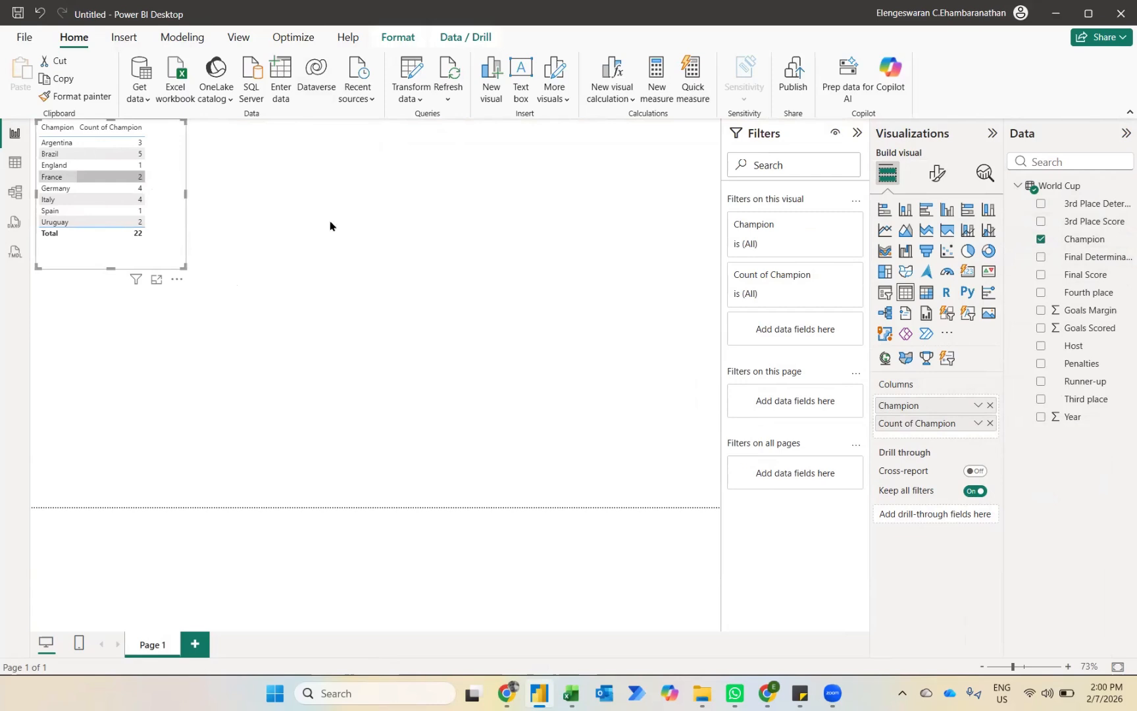
pyautogui.click(990, 425)
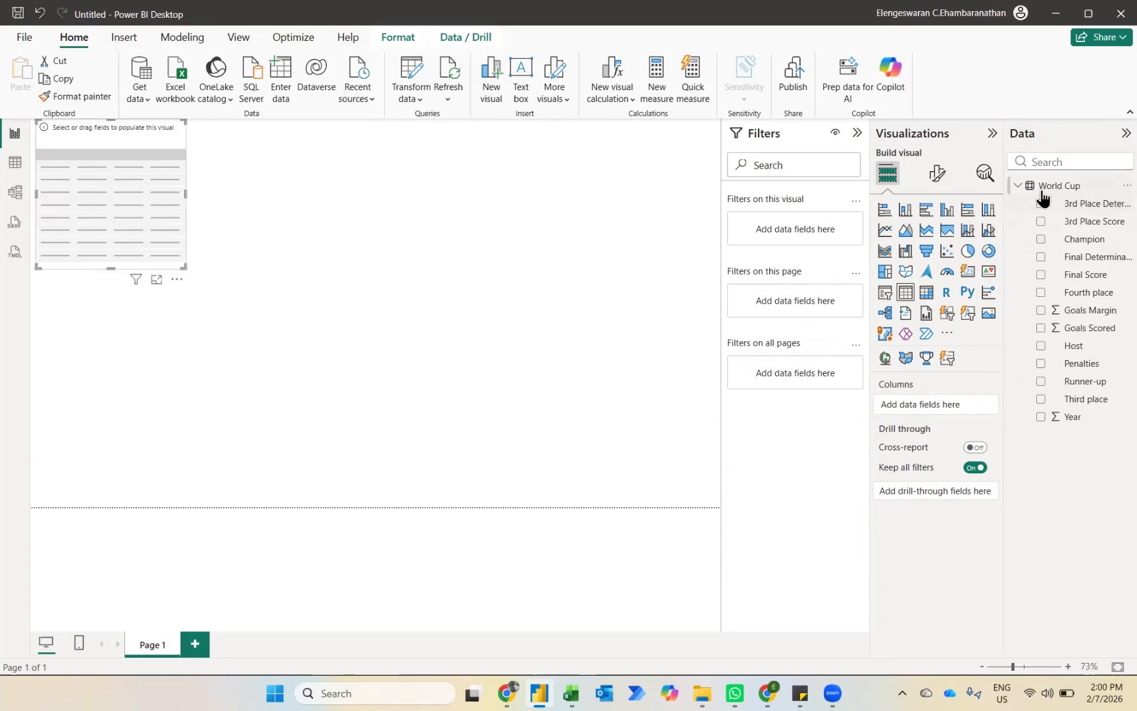
# Step: Start a new measure named Star that uses REPT to repeat the UNICHAR(9733) character
pyautogui.click(655, 82)
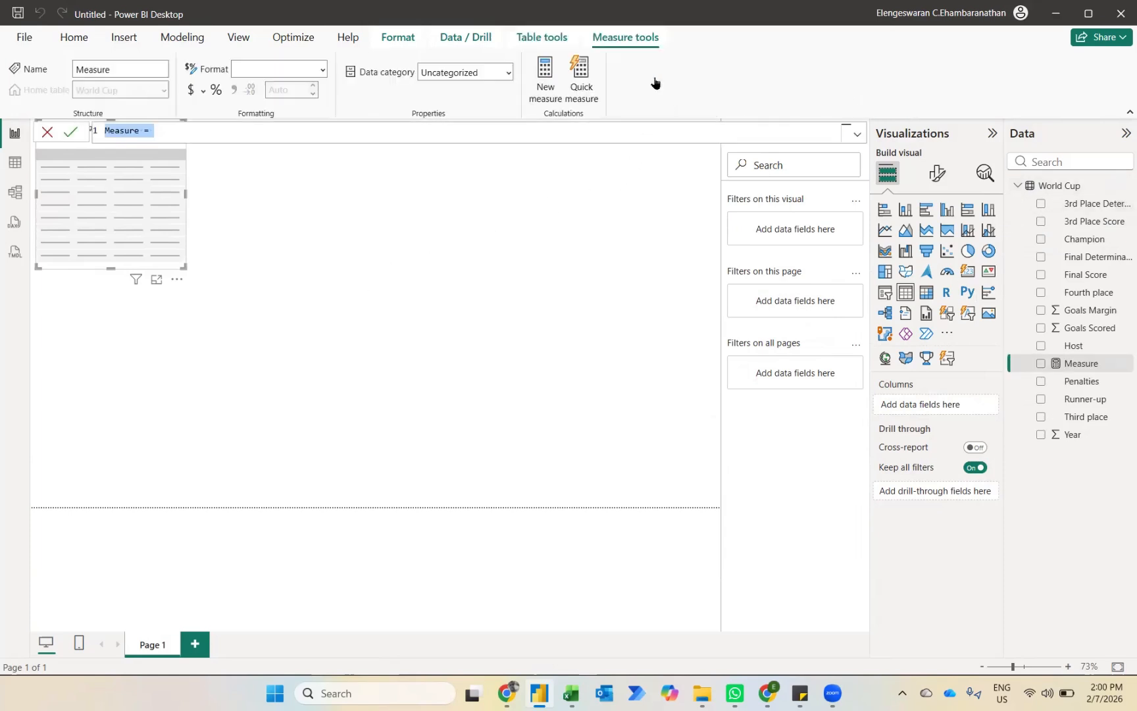
pyautogui.press('Home')
pyautogui.hotkey('ctrl', 'shift', 'Right')
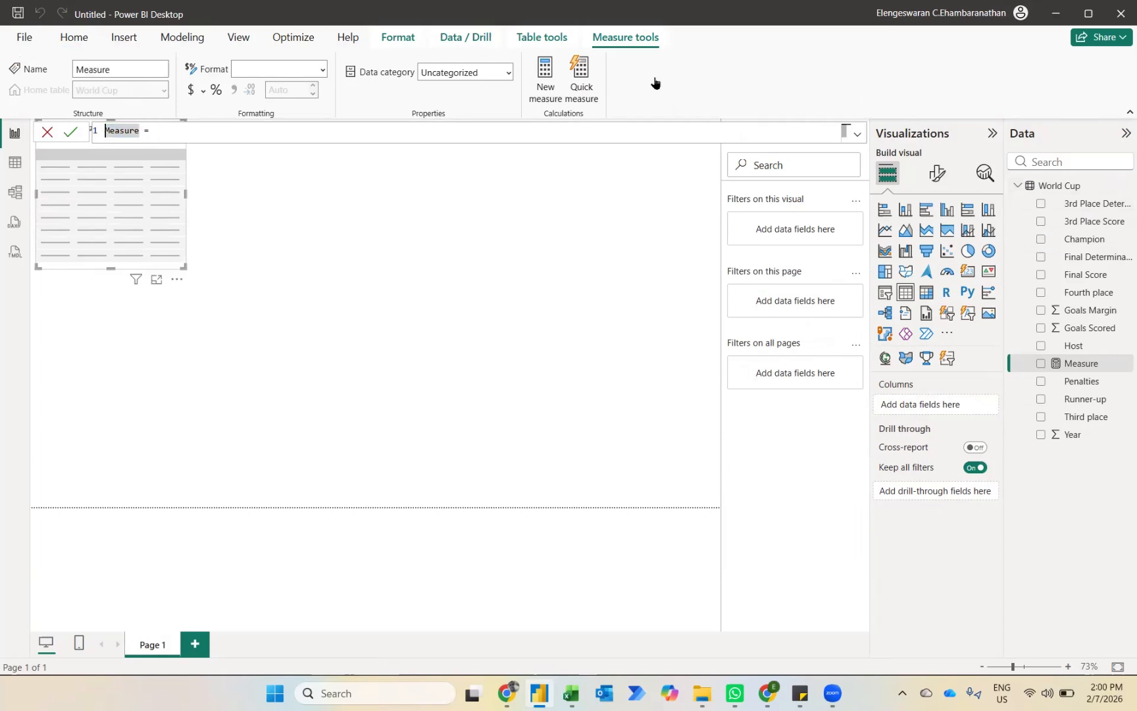
pyautogui.write('Star')
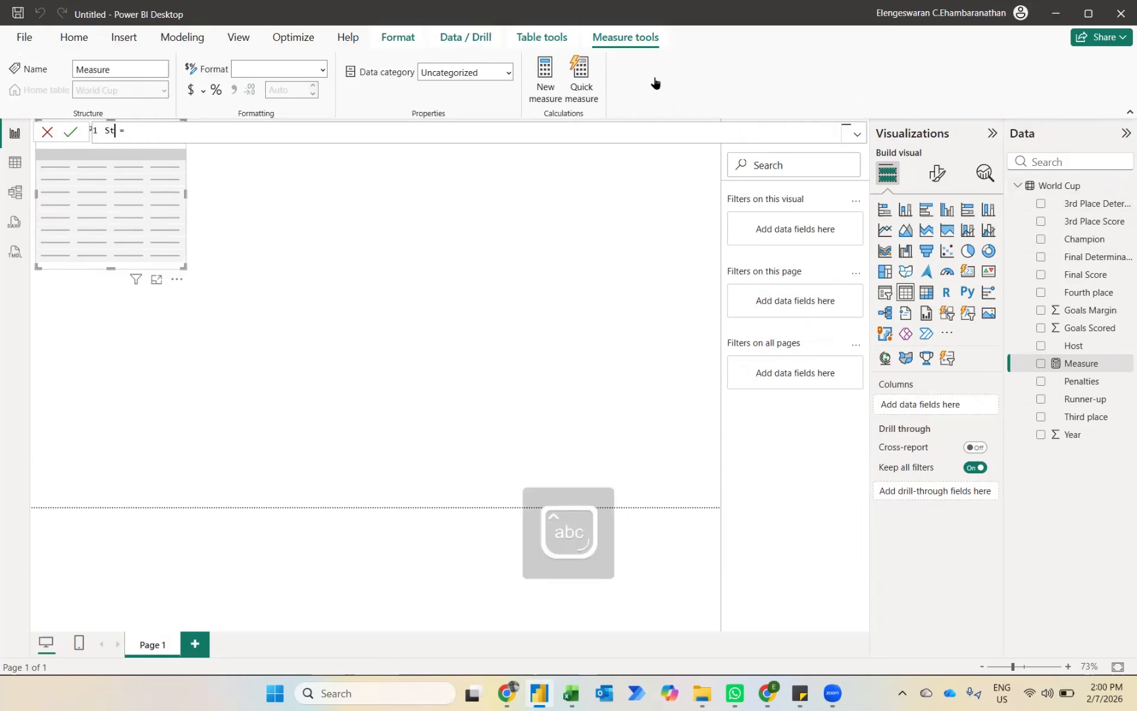
pyautogui.press('Right')
pyautogui.press('Right')
pyautogui.press('Right')
pyautogui.write('rept')
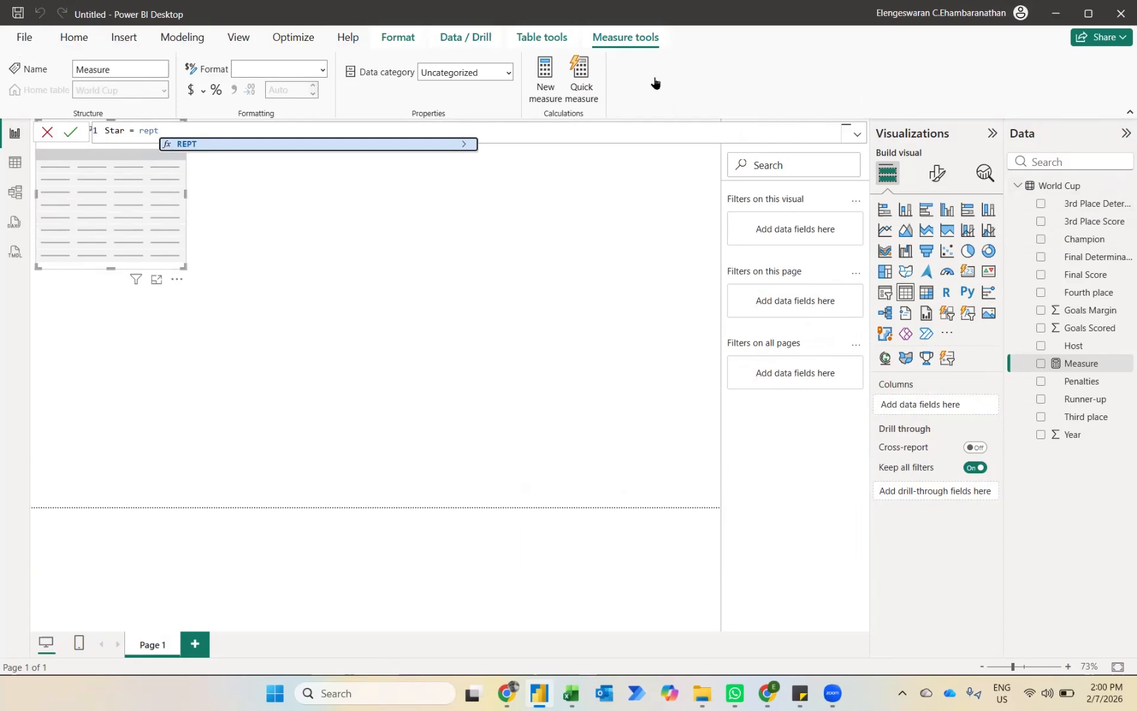
pyautogui.press('Tab')
pyautogui.write('uni')
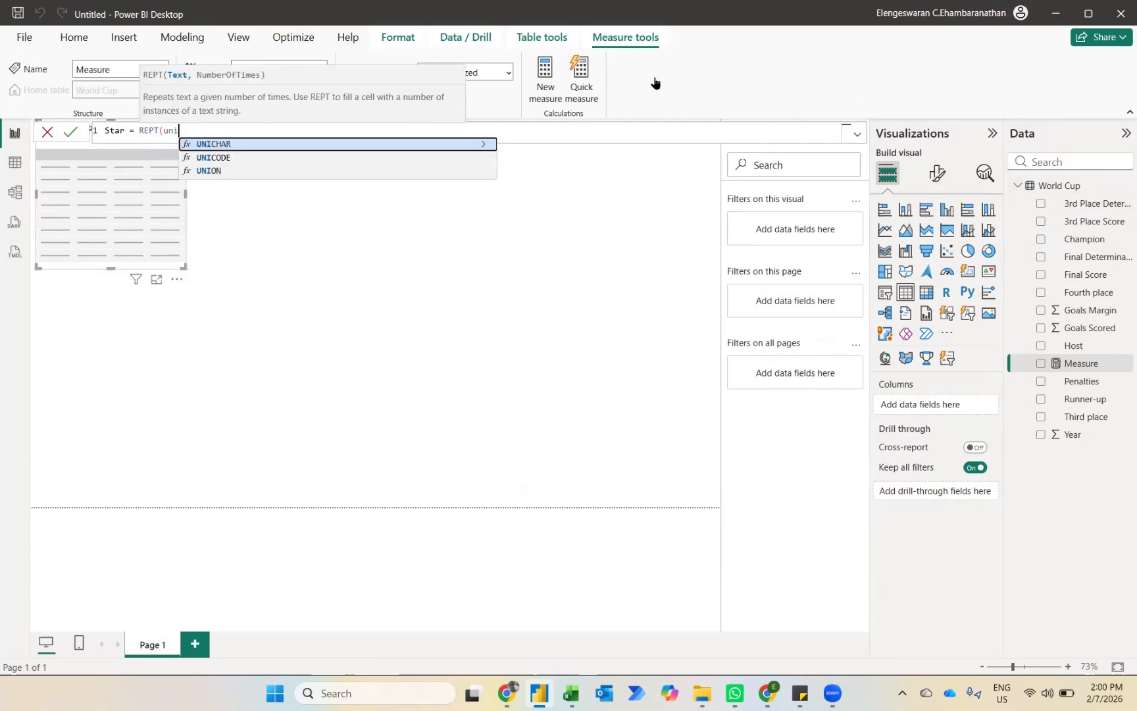
pyautogui.press('Tab')
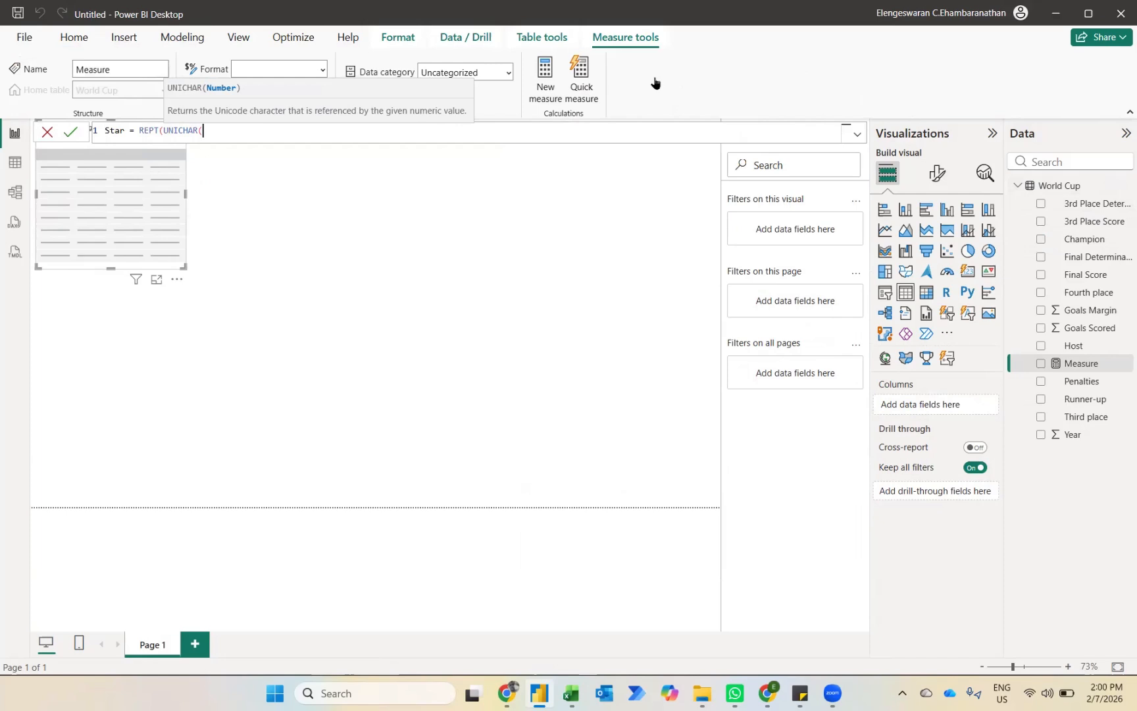
pyautogui.write('9733)')
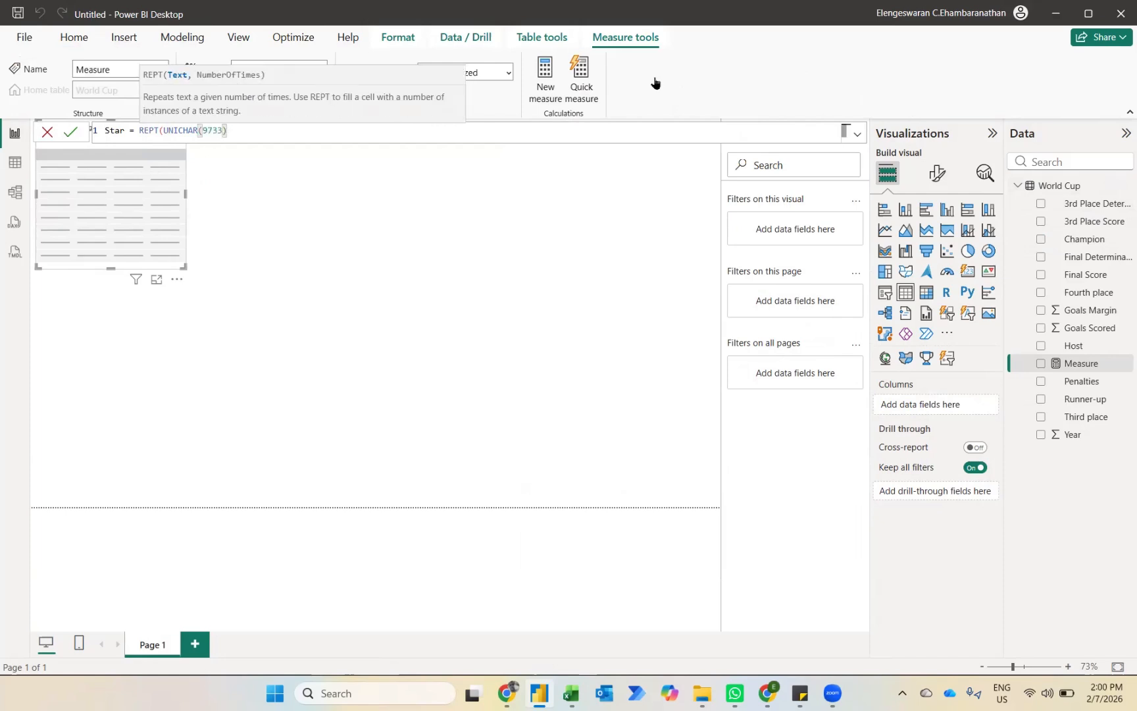
pyautogui.write(',count')
# Step: Complete the Star measure with COUNTA('World Cup'[Champion]) as the number of repetitions, and commit the formula
pyautogui.press('Down')
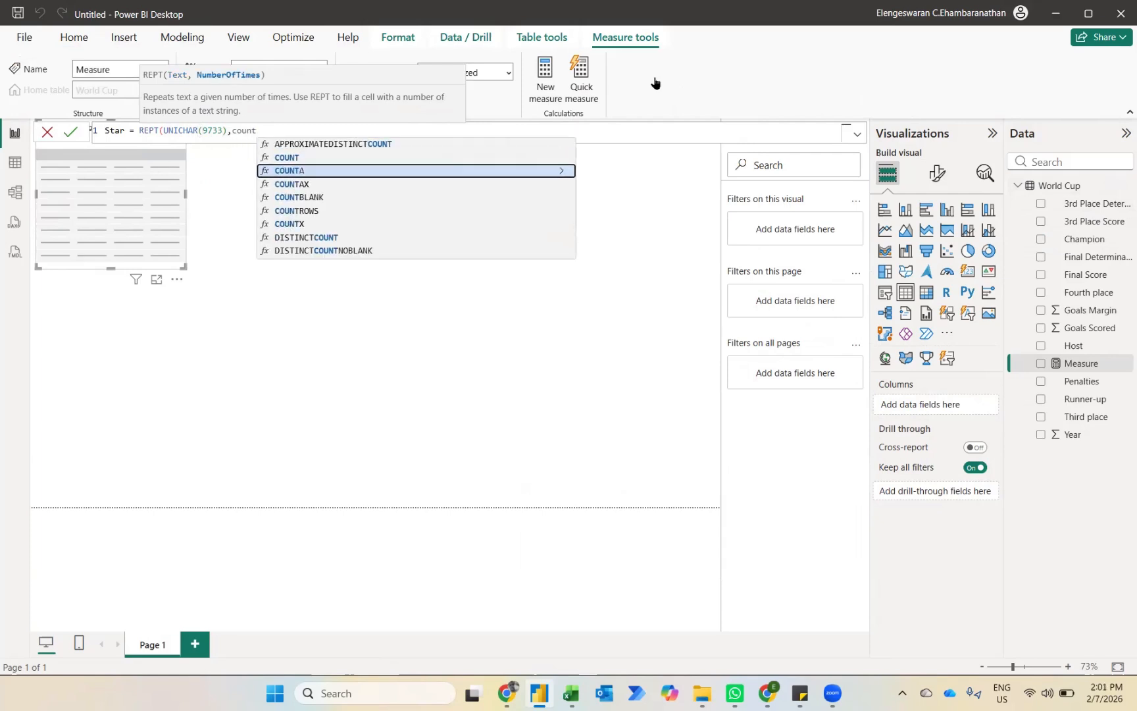
pyautogui.press('Tab')
pyautogui.press('Down')
pyautogui.press('Down')
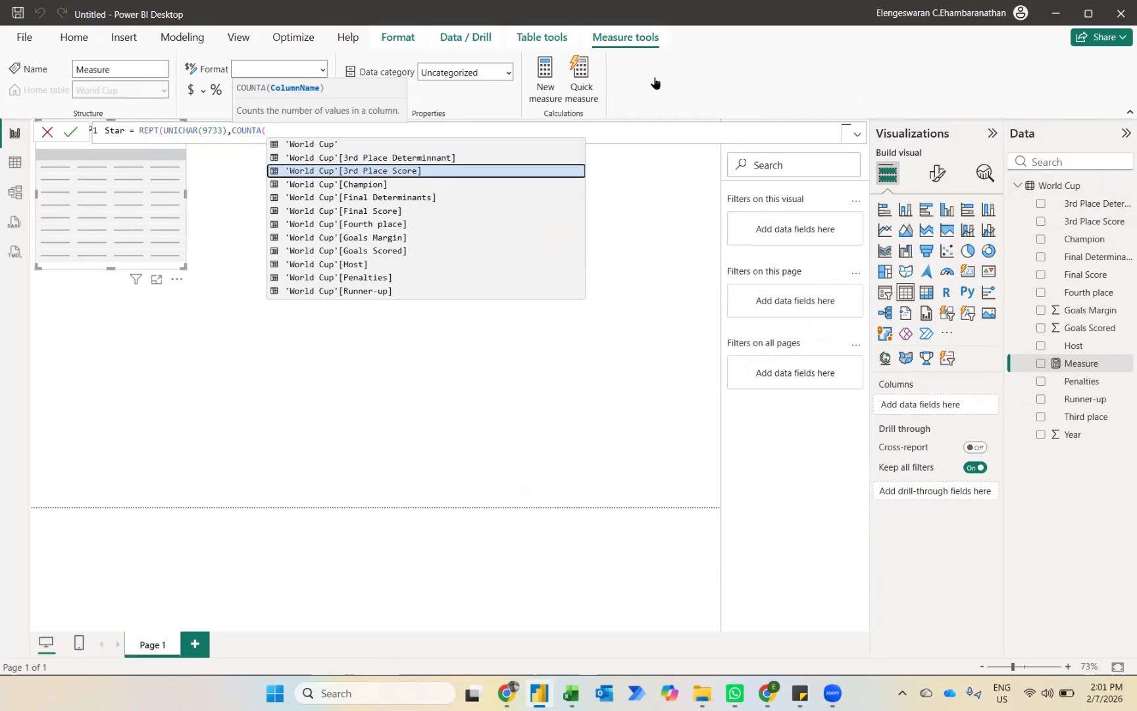
pyautogui.press('Down')
pyautogui.press('Tab')
pyautogui.write('))')
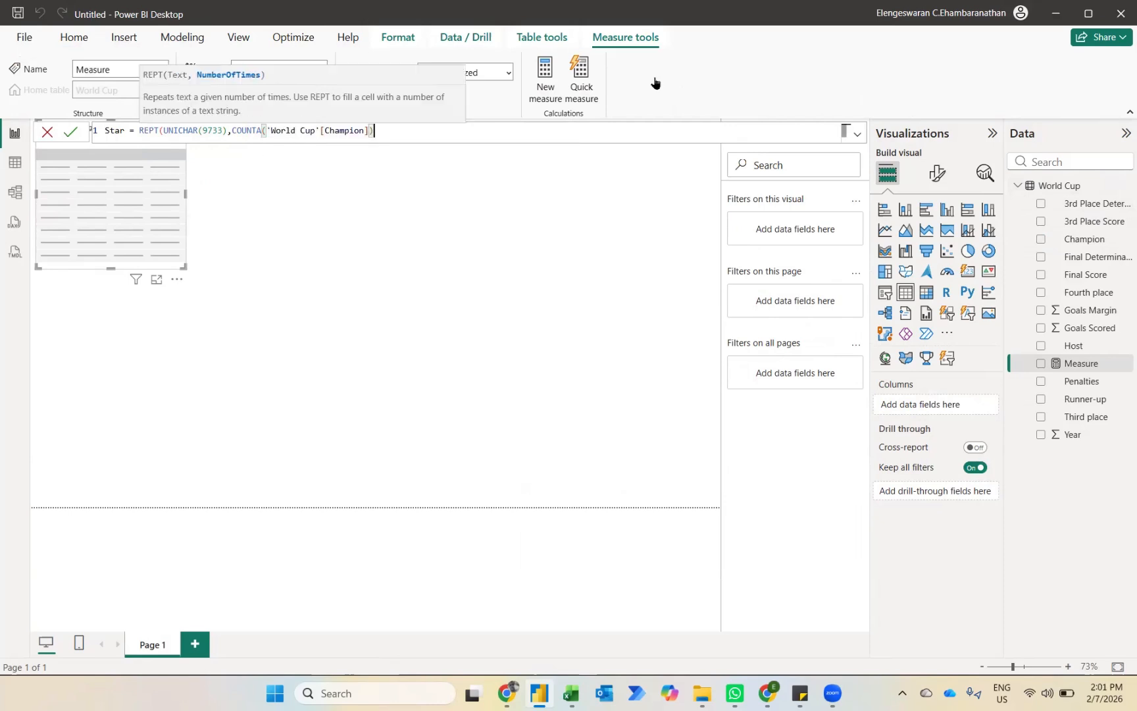
pyautogui.press('Return')
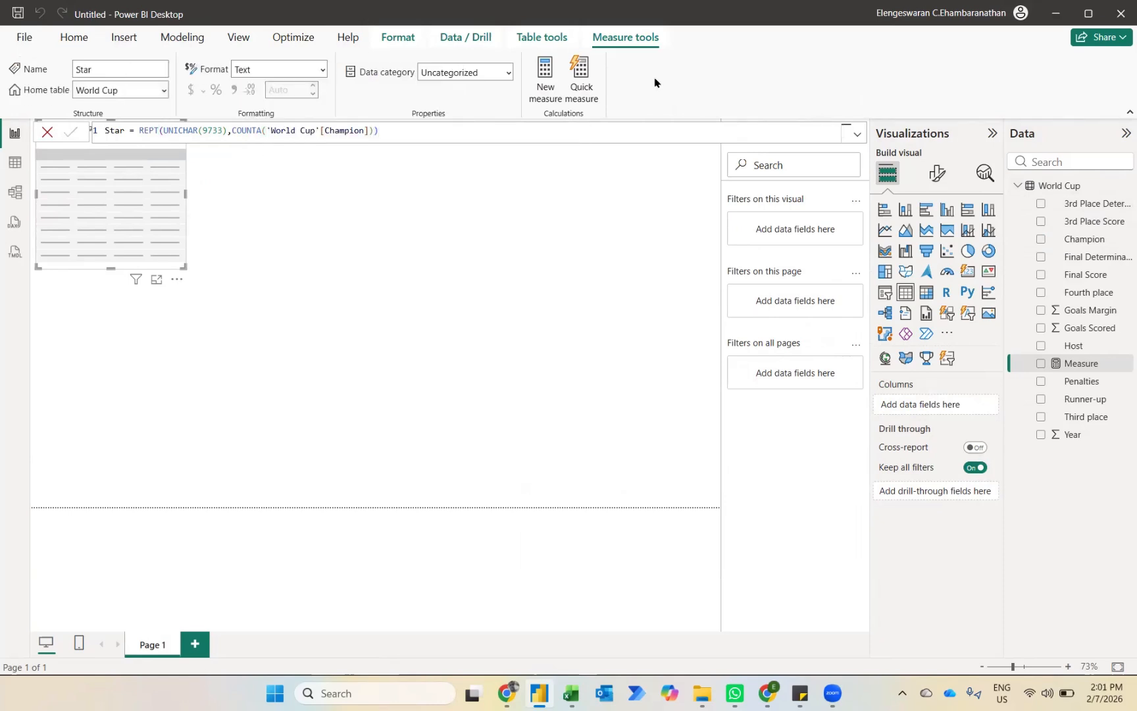
# Step: Convert the empty visual into a matrix with Champion as rows and Star as values, and move it to the page's lower-left corner
pyautogui.click(926, 294)
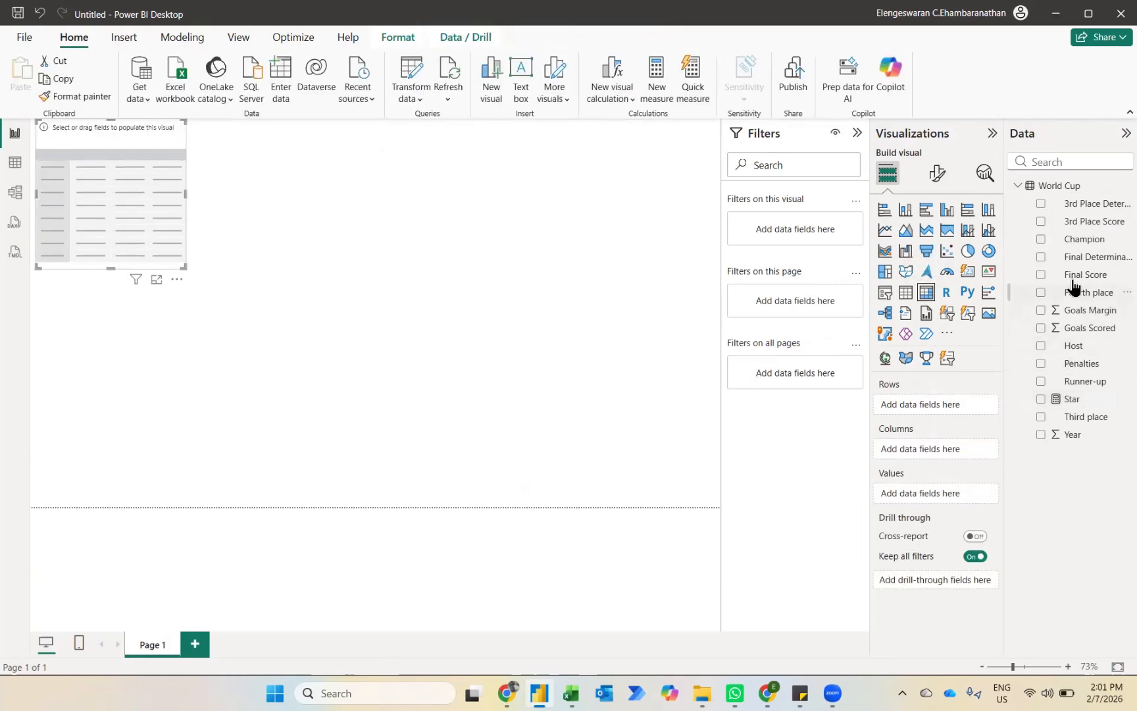
pyautogui.click(1042, 240)
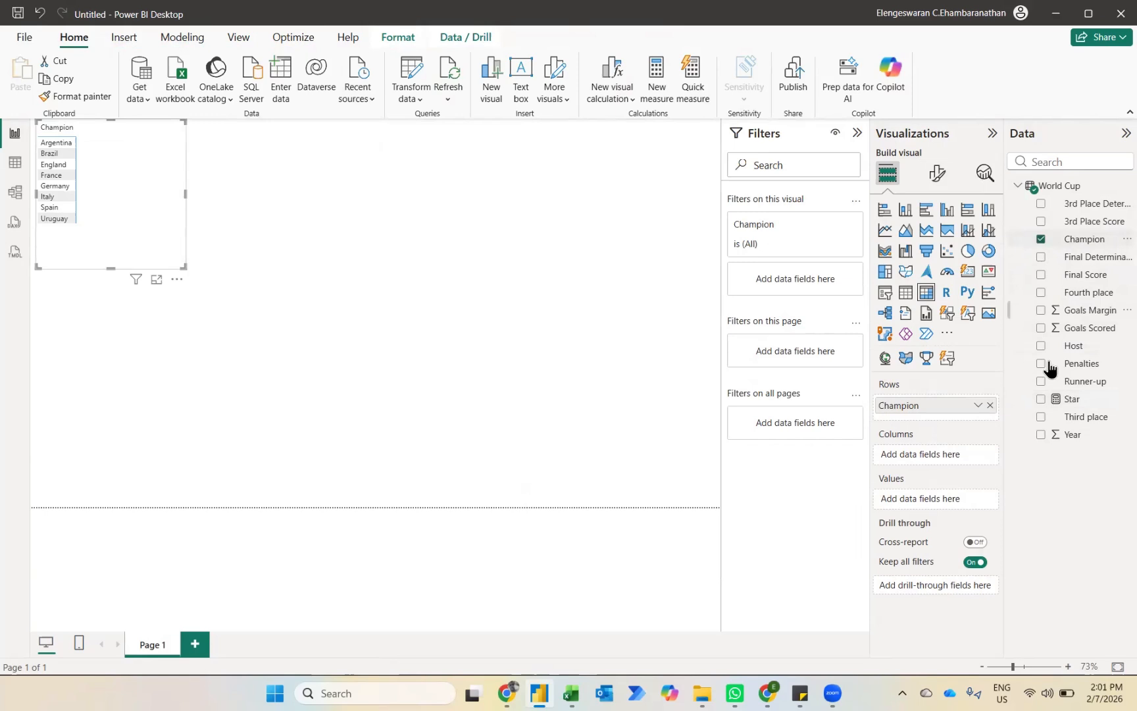
pyautogui.click(1042, 401)
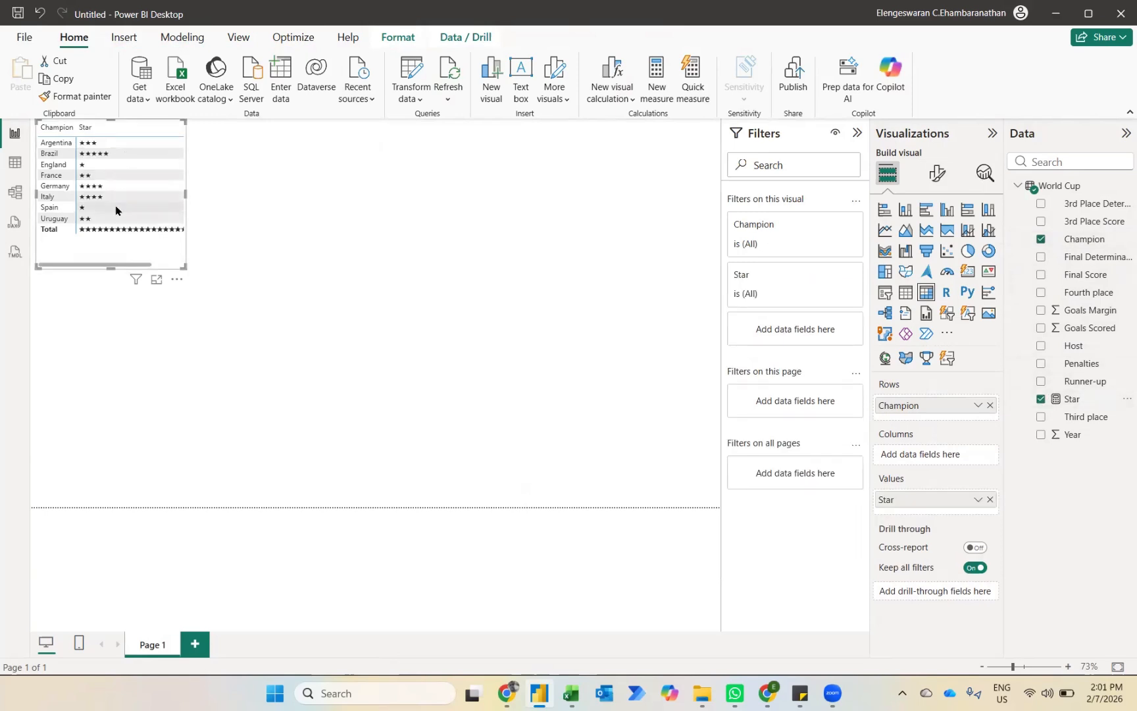
pyautogui.moveTo(77, 253); pyautogui.dragTo(76, 517)
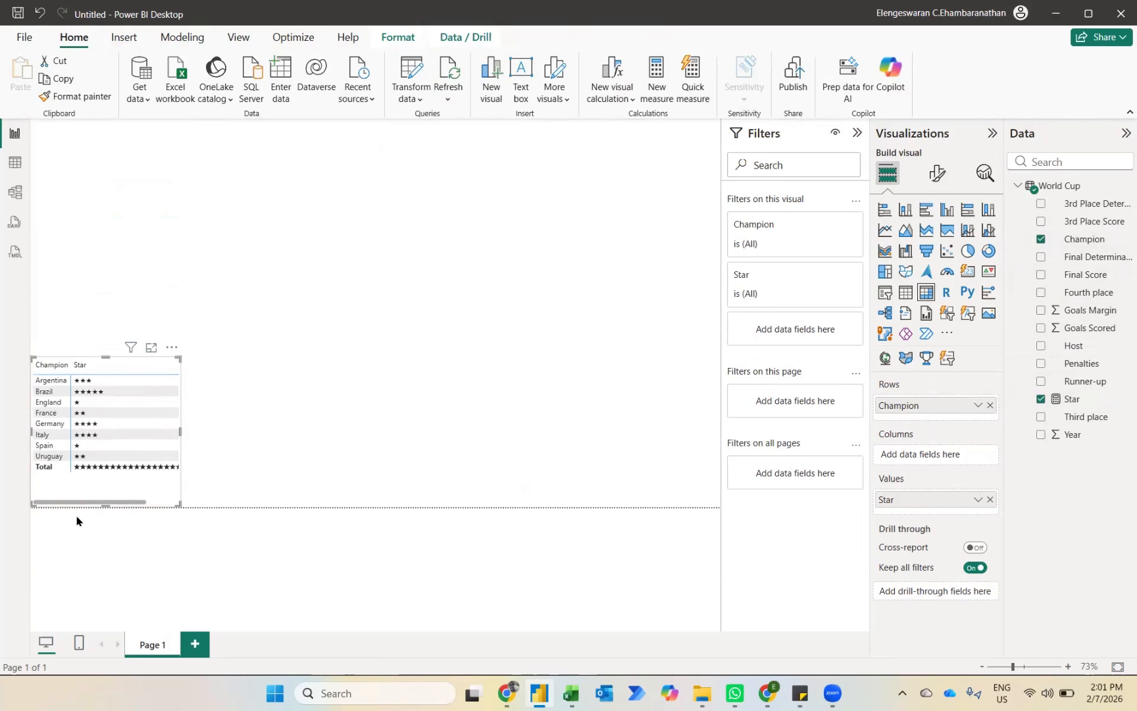
# Step: Add a card visual to the page with Champion as its value, summarized as Count
pyautogui.click(322, 294)
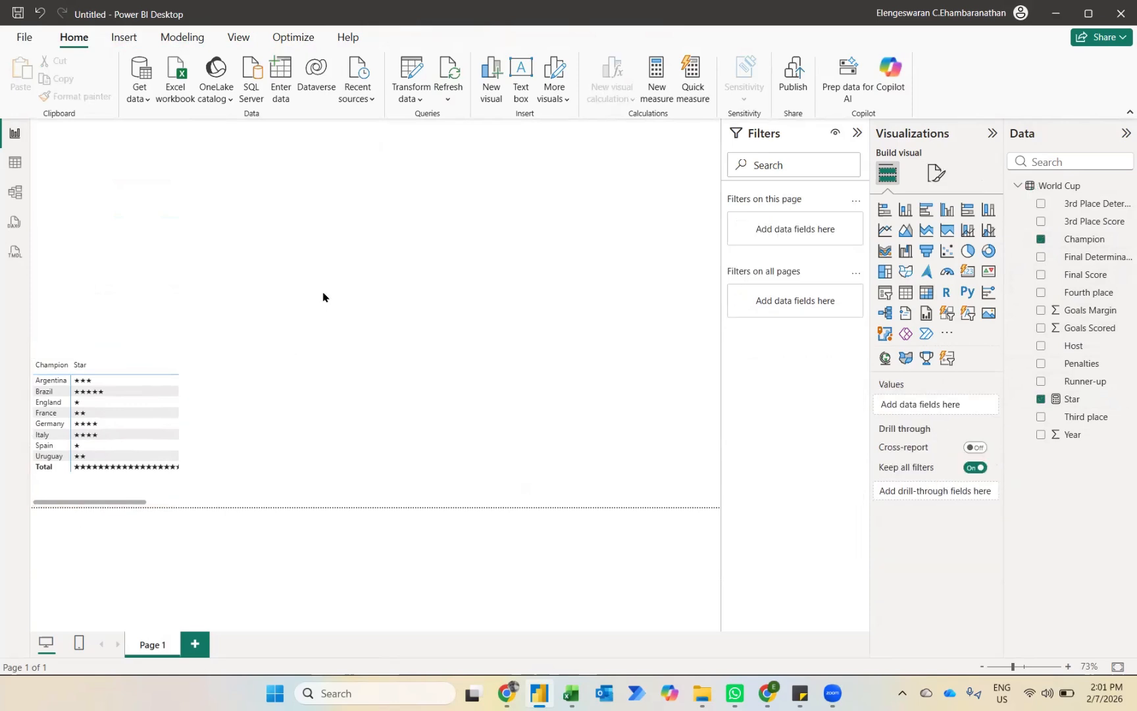
pyautogui.click(971, 278)
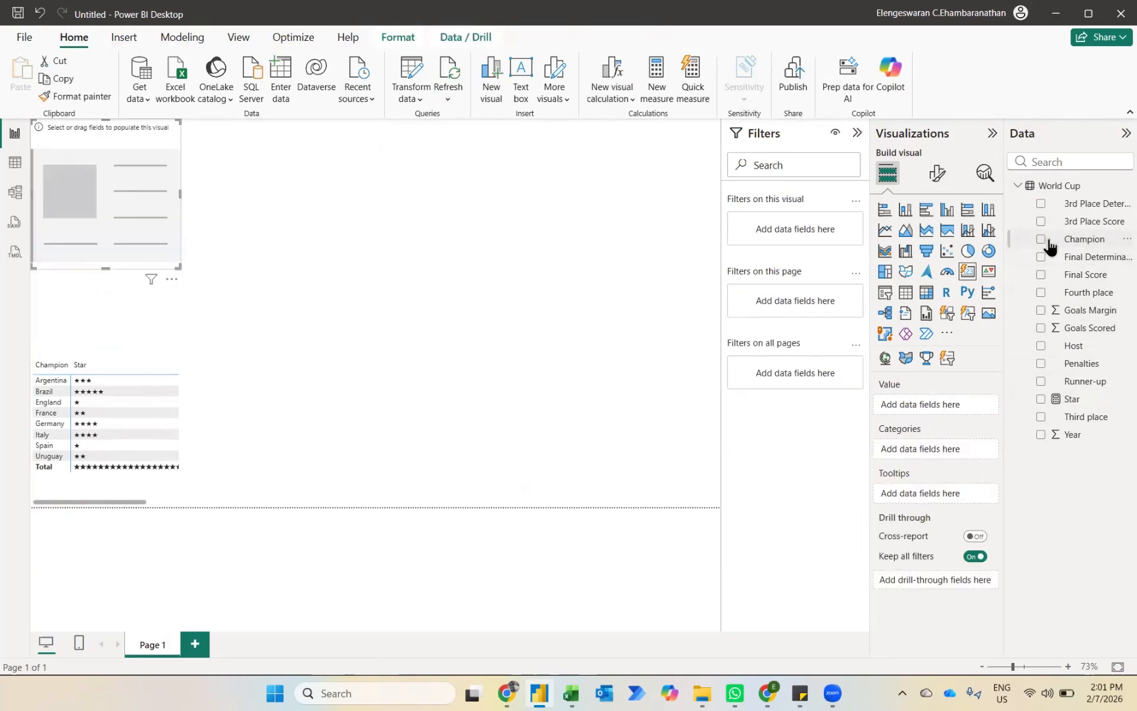
pyautogui.click(1040, 239)
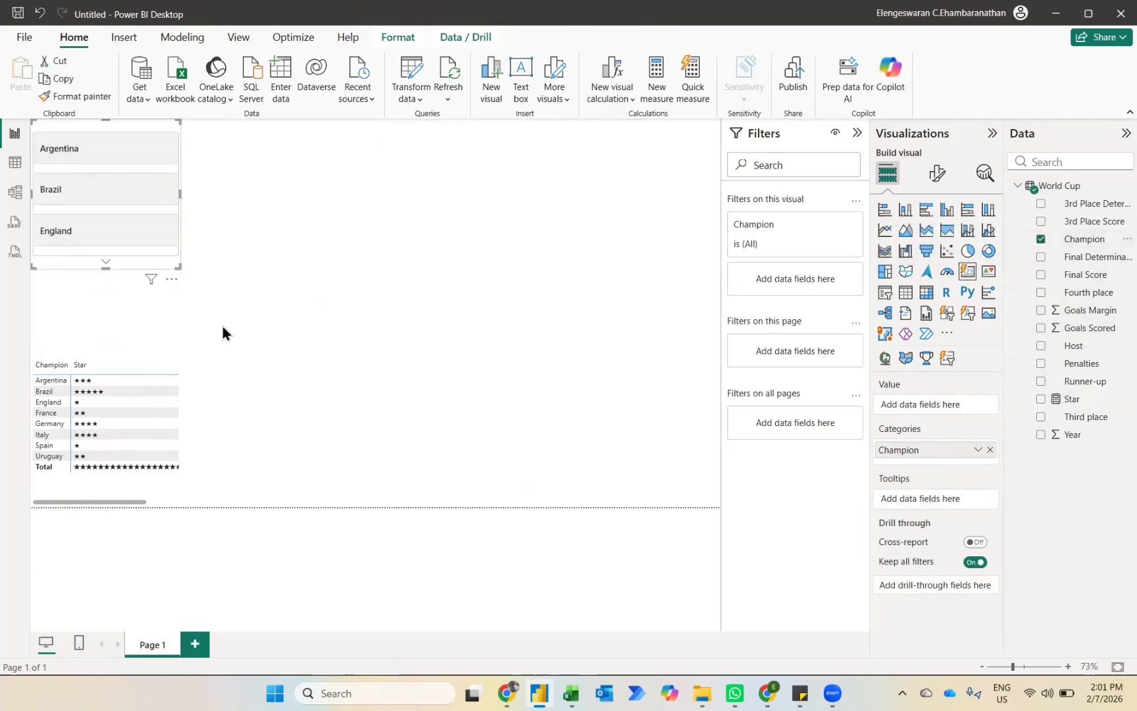
pyautogui.moveTo(954, 452); pyautogui.dragTo(944, 410)
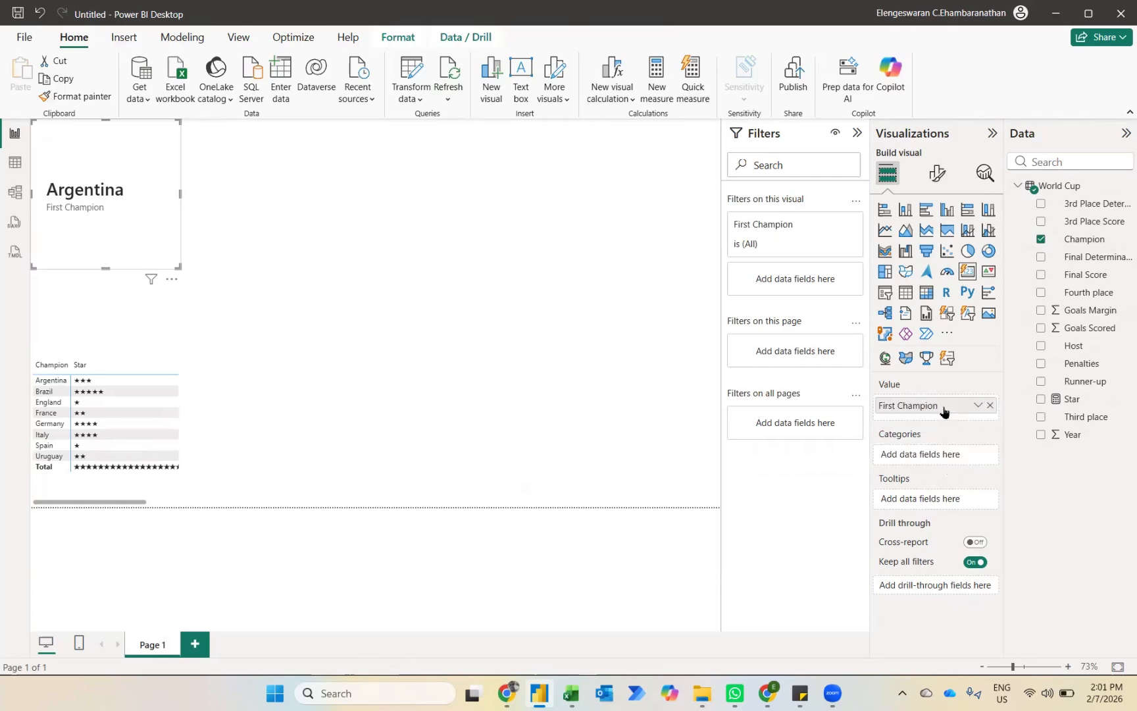
pyautogui.click(978, 405)
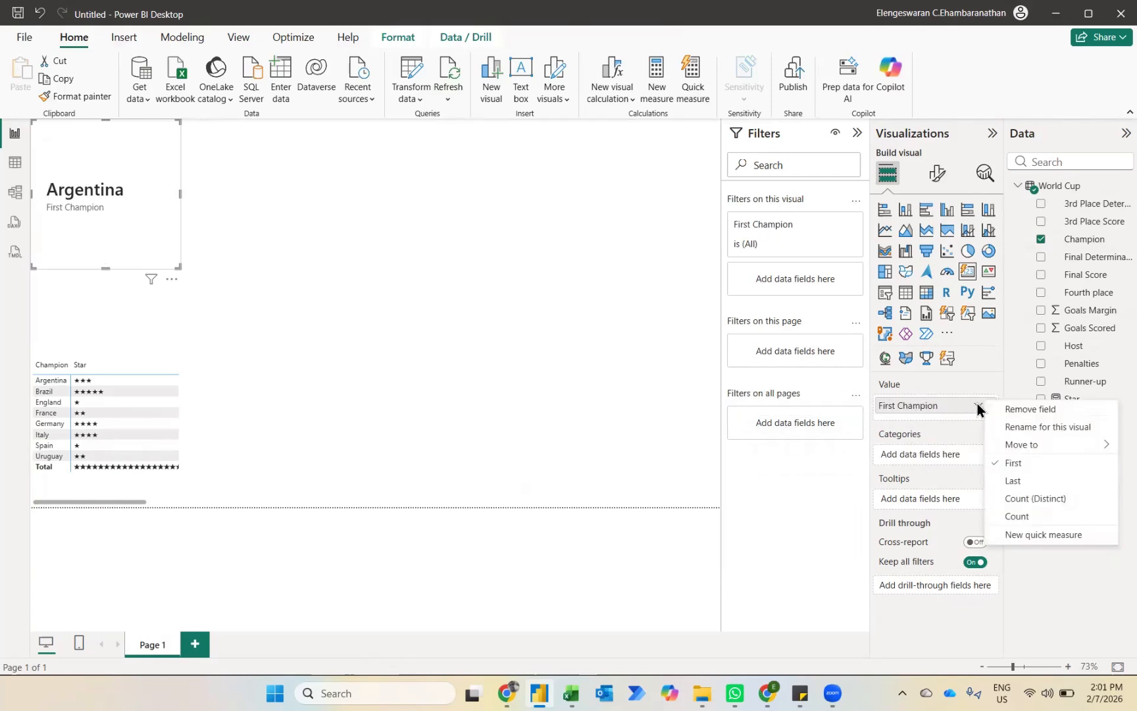
pyautogui.click(1019, 517)
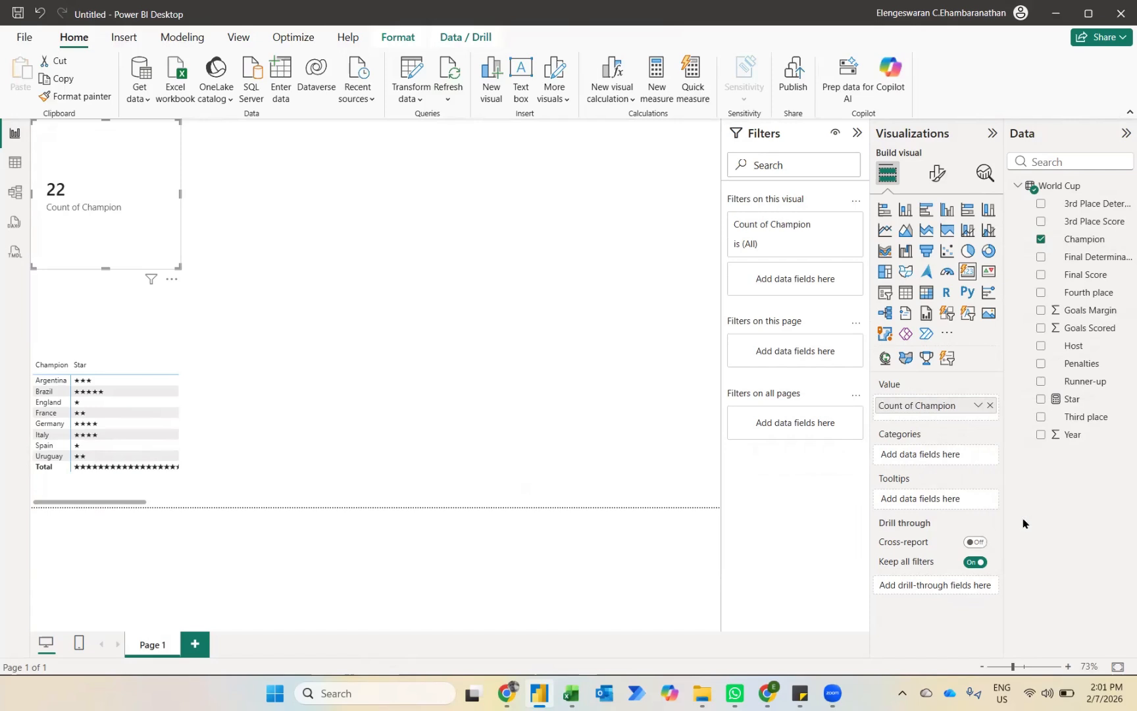
# Step: Add Champion to the card again as Count (Distinct), and move the card slightly down and widen it to more than double
pyautogui.moveTo(1084, 240); pyautogui.dragTo(967, 411)
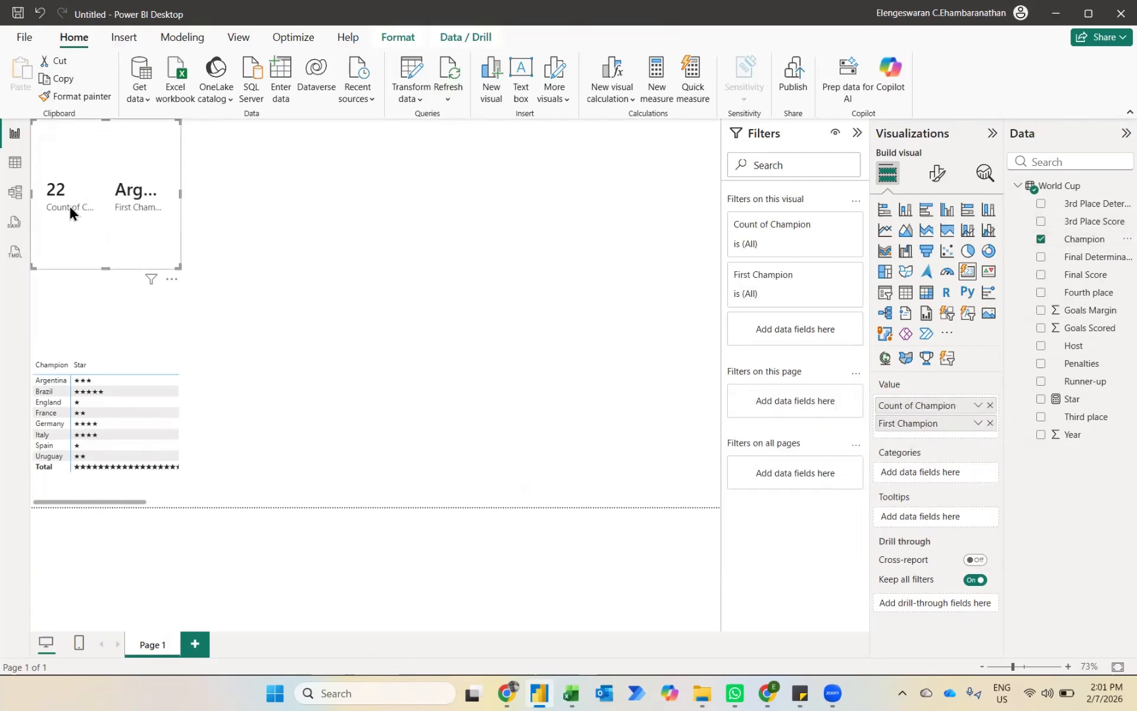
pyautogui.click(978, 425)
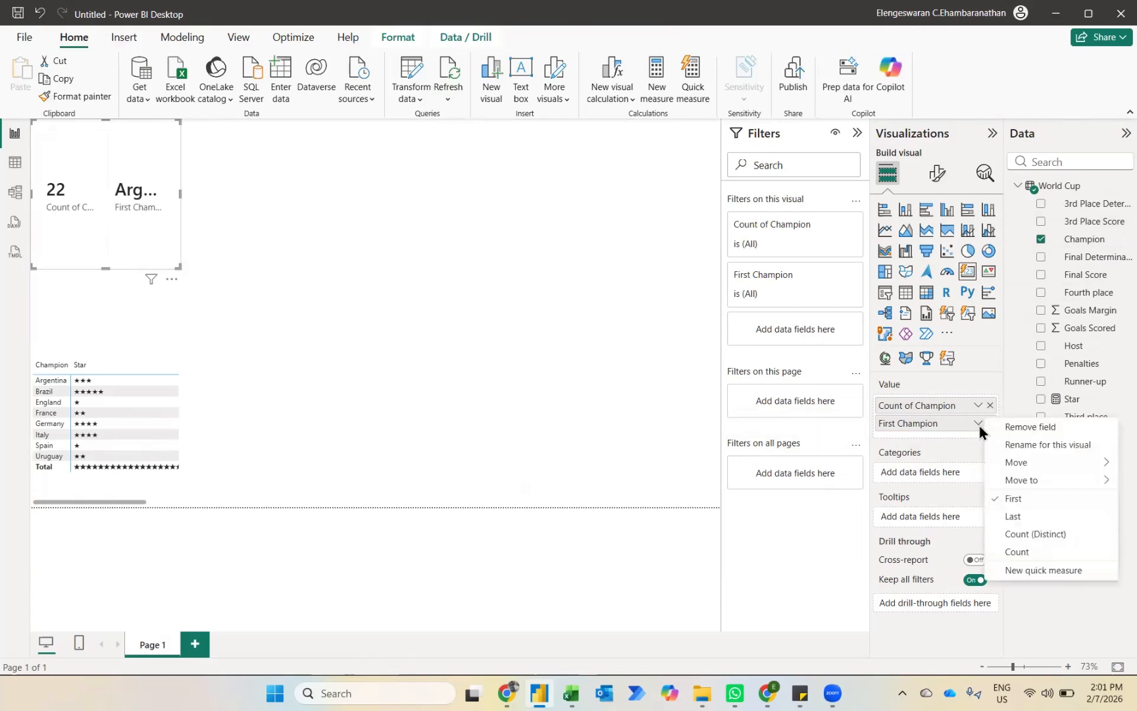
pyautogui.click(1028, 535)
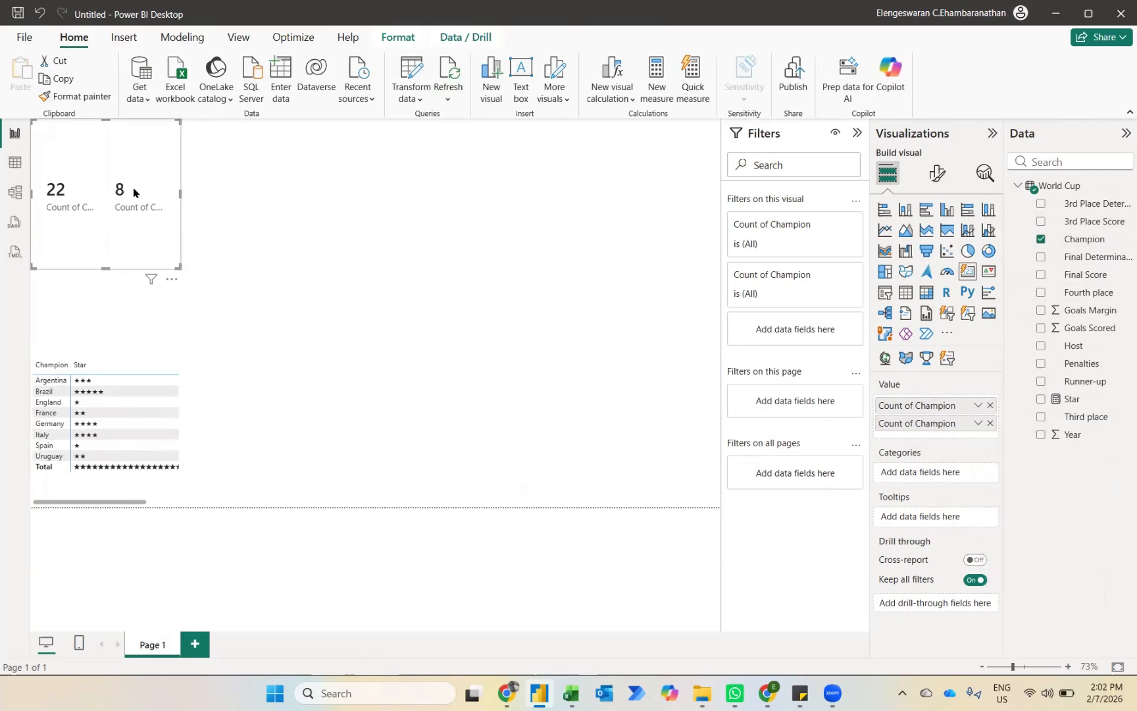
pyautogui.moveTo(124, 136); pyautogui.dragTo(115, 167)
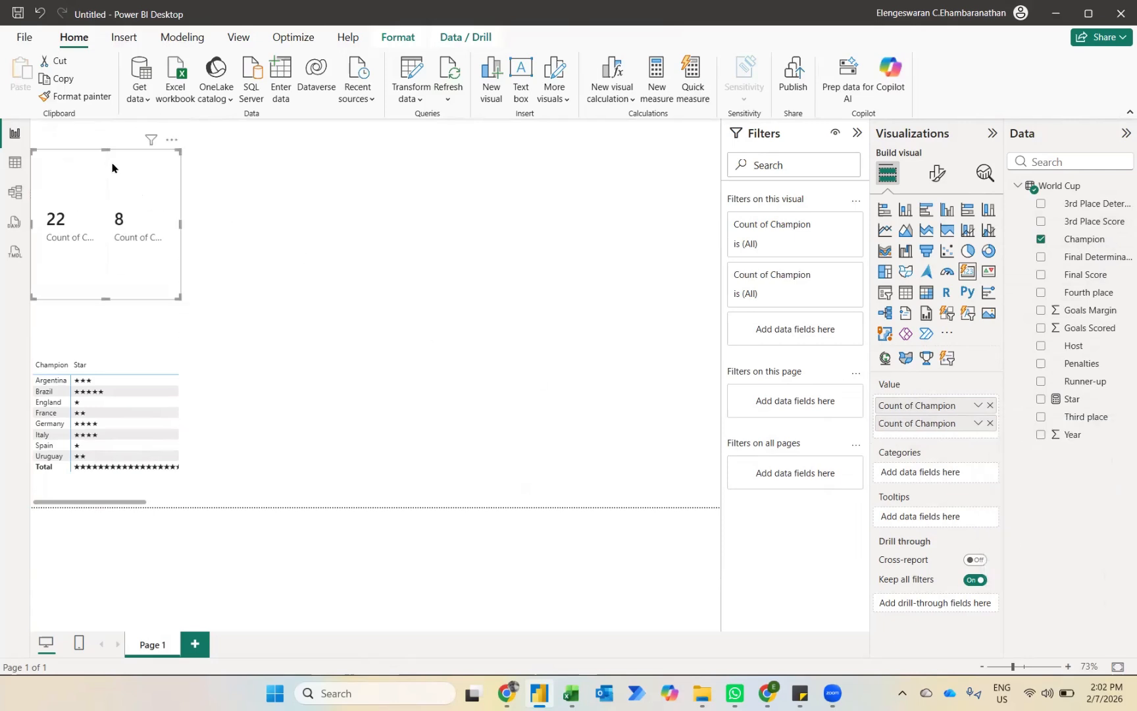
pyautogui.moveTo(179, 294); pyautogui.dragTo(373, 301)
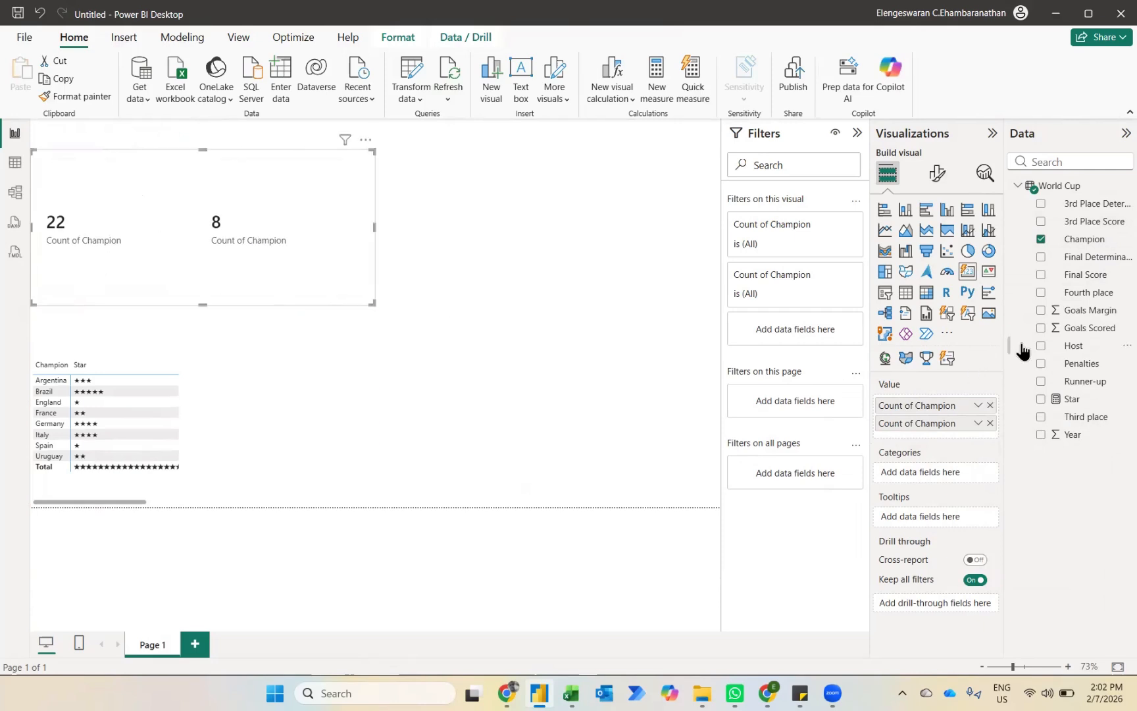
# Step: Add Goals Scored and Goals Margin to the card, with Goals Margin summarized as Maximum
pyautogui.click(1040, 328)
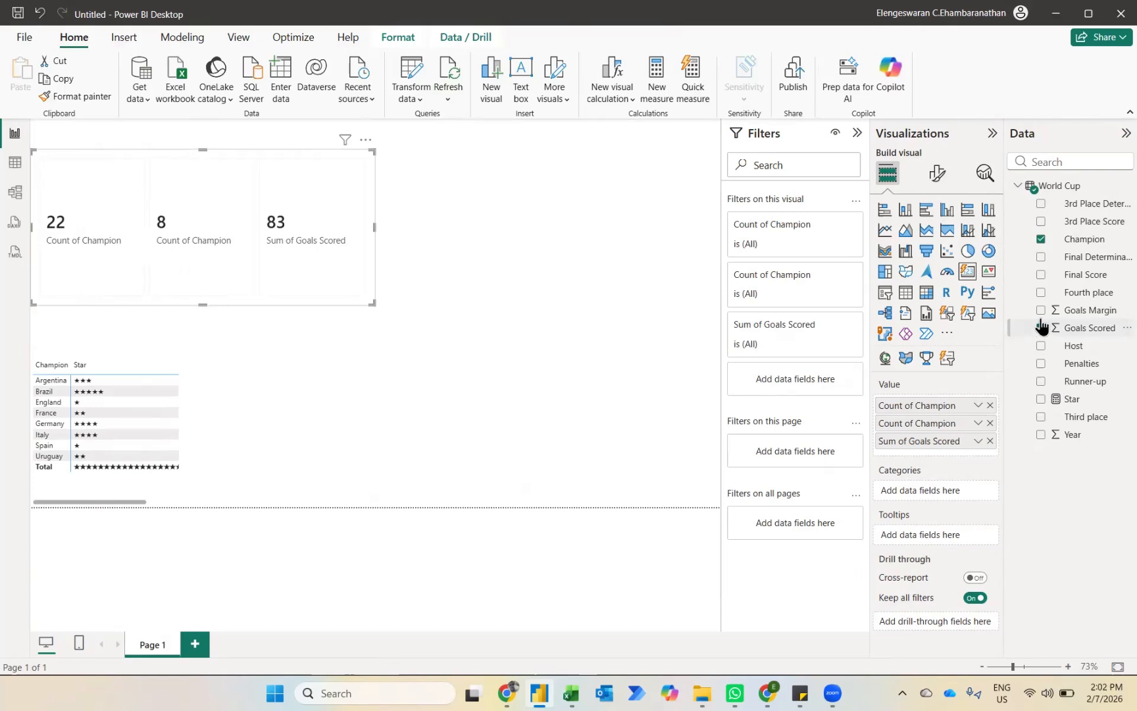
pyautogui.click(1040, 312)
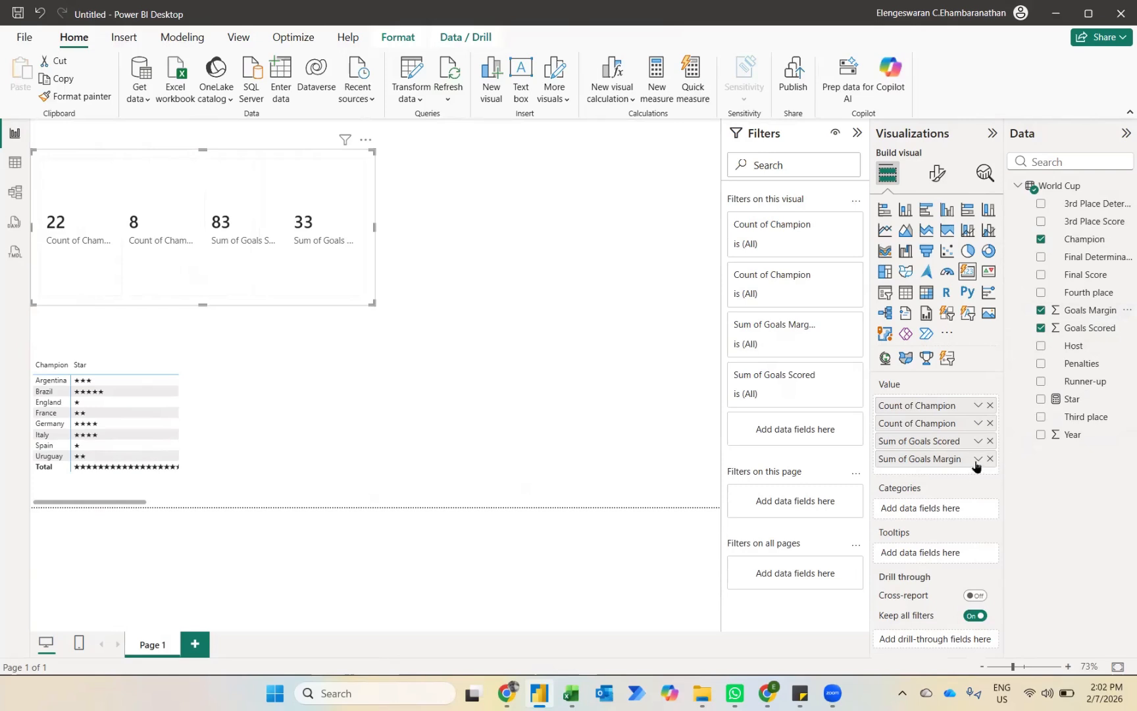
pyautogui.click(978, 460)
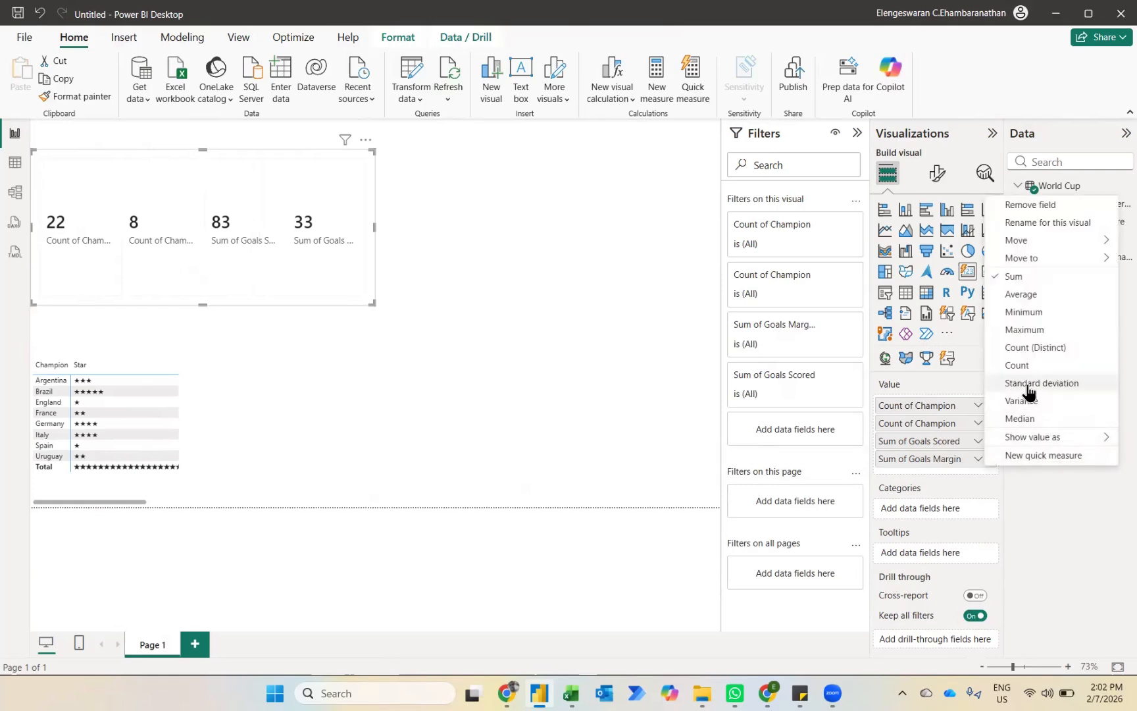
pyautogui.click(1020, 330)
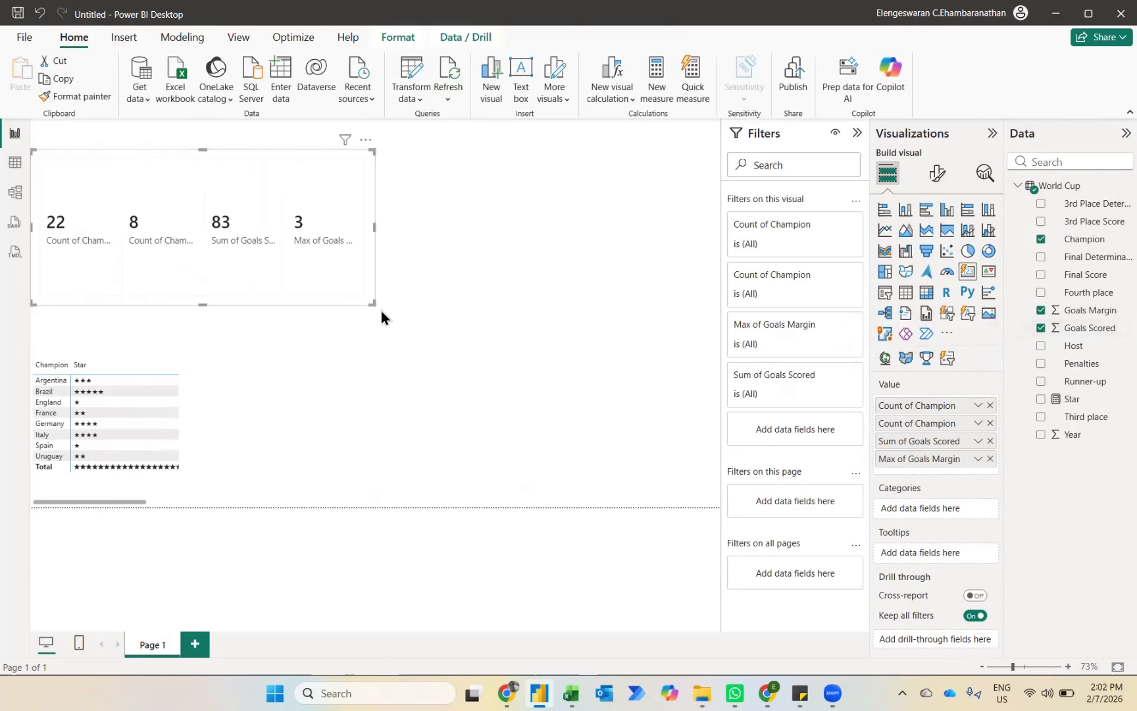
# Step: Widen the summary card to about one and a half times its width, and check the rows of the World Cup table
pyautogui.moveTo(372, 304); pyautogui.dragTo(566, 276)
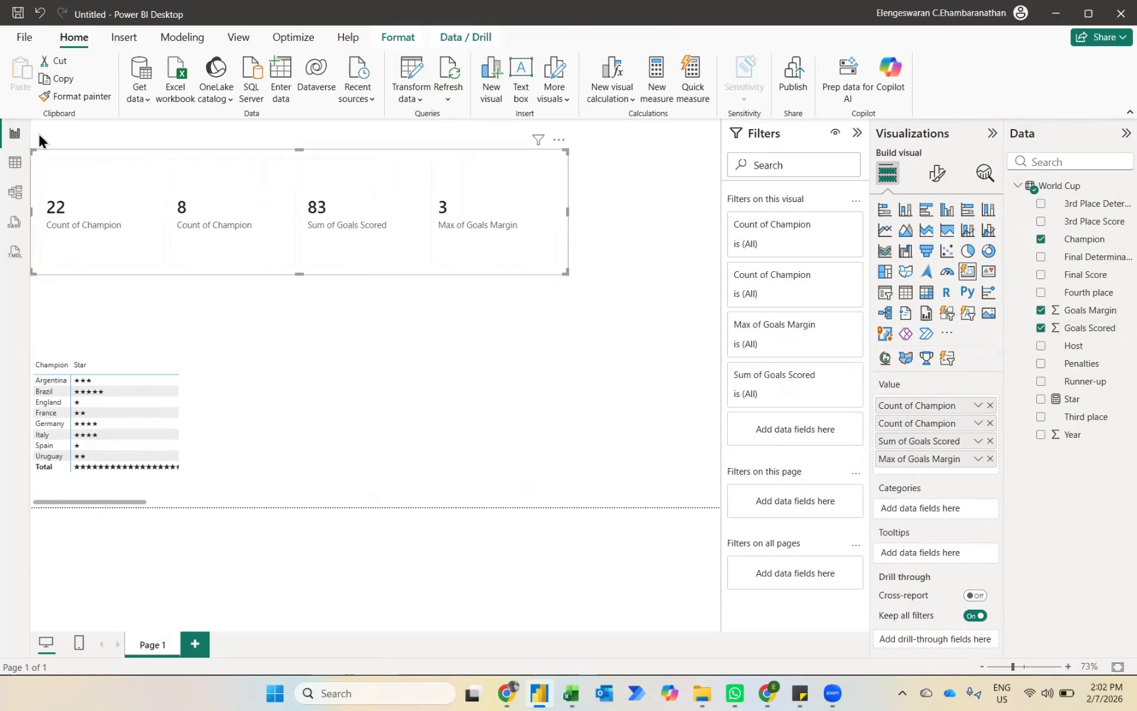
pyautogui.click(14, 163)
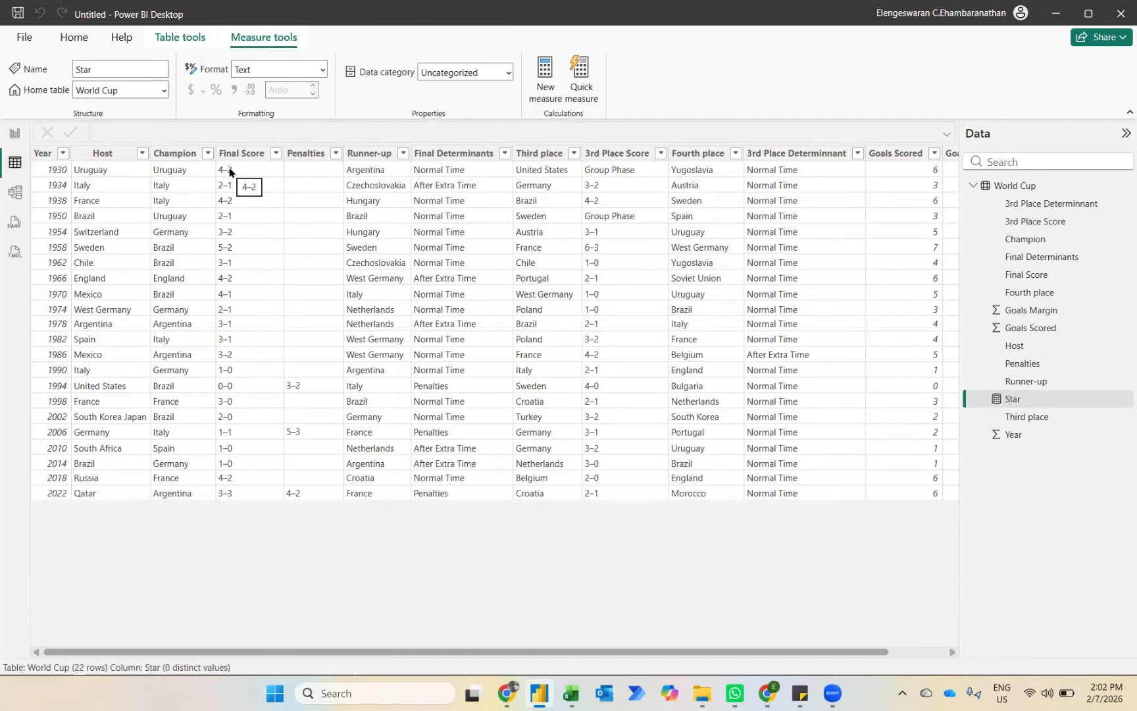
pyautogui.click(15, 133)
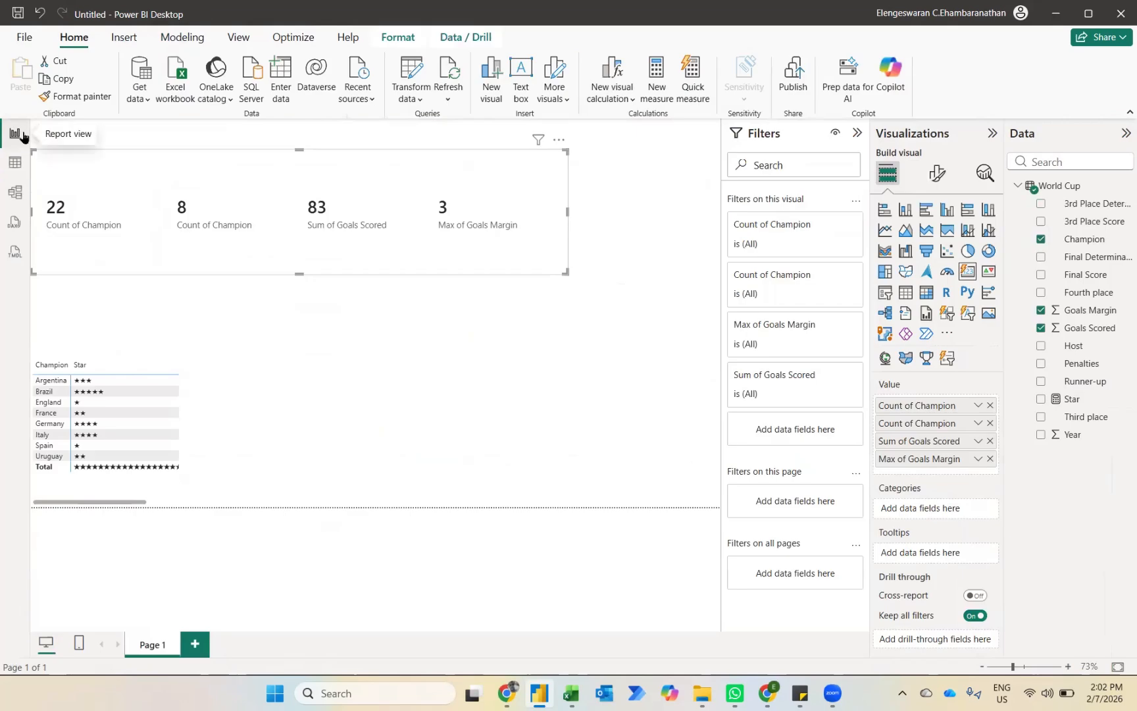
# Step: Create a new measure in the World Cup table and name it High Freq
pyautogui.click(656, 82)
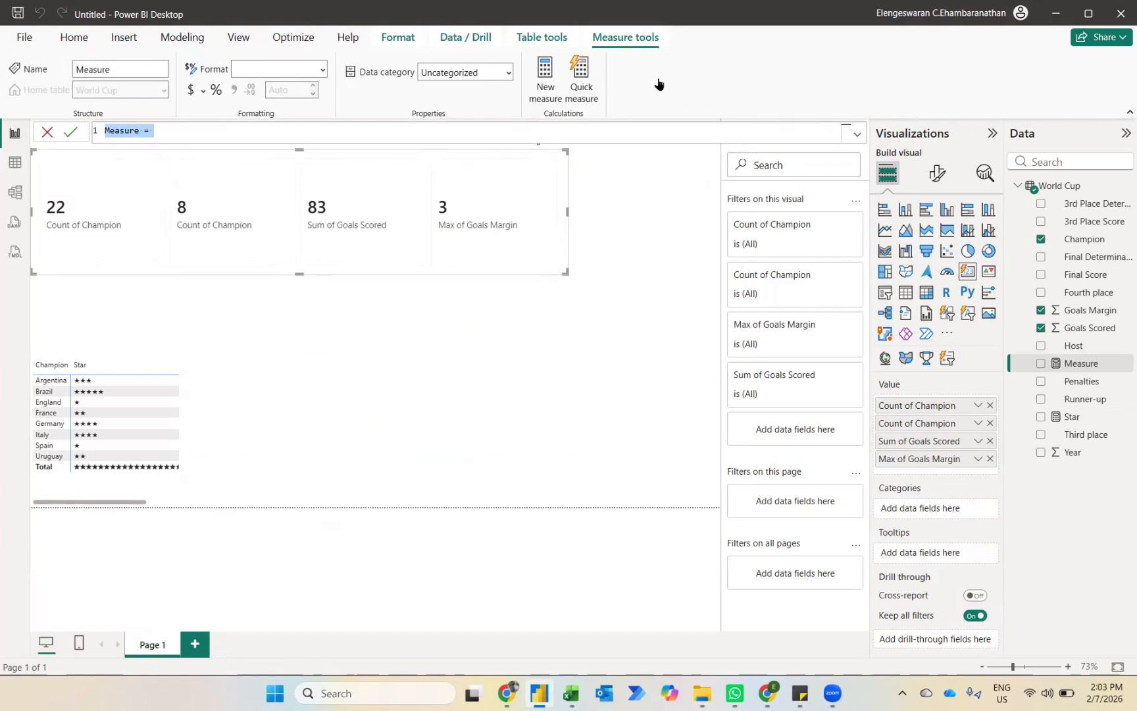
pyautogui.write('Fr')
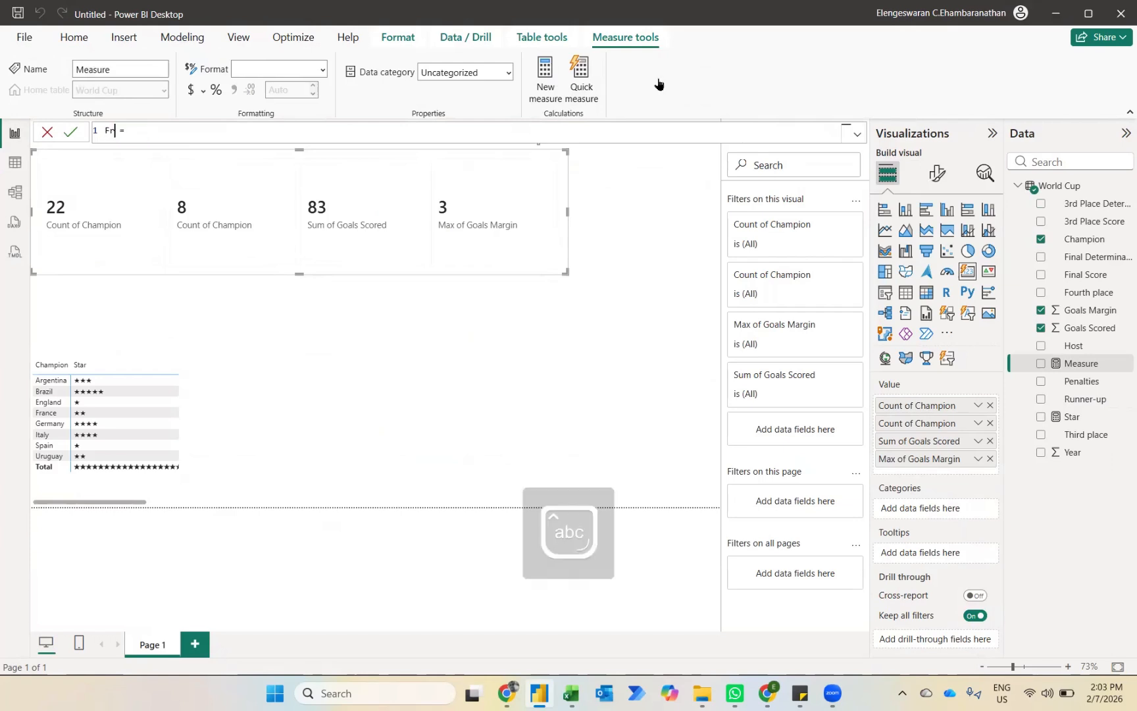
pyautogui.write('eq')
pyautogui.press('BackSpace')
pyautogui.press('BackSpace')
pyautogui.press('BackSpace')
pyautogui.press('BackSpace')
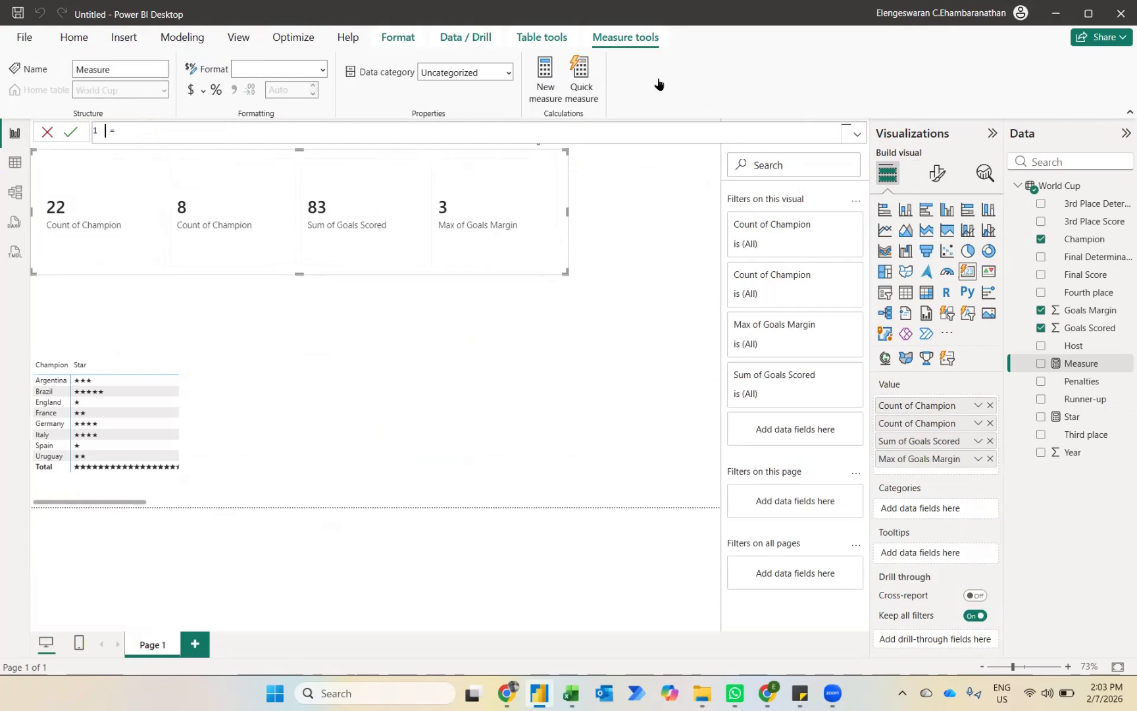
pyautogui.press('capslock')
pyautogui.write('H')
pyautogui.press('capslock')
pyautogui.write('gh')
pyautogui.press('capslock')
pyautogui.press('BackSpace')
pyautogui.press('BackSpace')
pyautogui.press('BackSpace')
pyautogui.press('BackSpace')
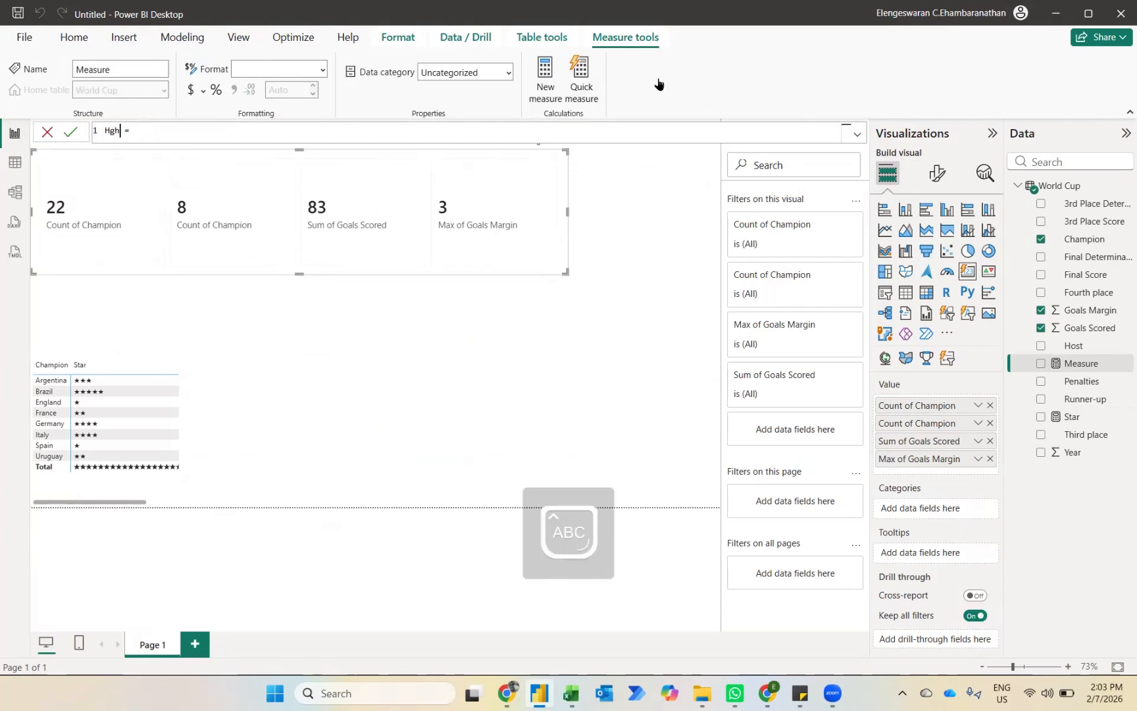
pyautogui.press('capslock')
pyautogui.write('High')
pyautogui.press('capslock')
pyautogui.write('F')
pyautogui.press('capslock')
pyautogui.write('req')
pyautogui.press('End')
# Step: Start the formula with MAXX, and switch to Sticky Notes to copy the noted MAXX(TOPN(...)) expression without its High Frequence Score name
pyautogui.write('maxx')
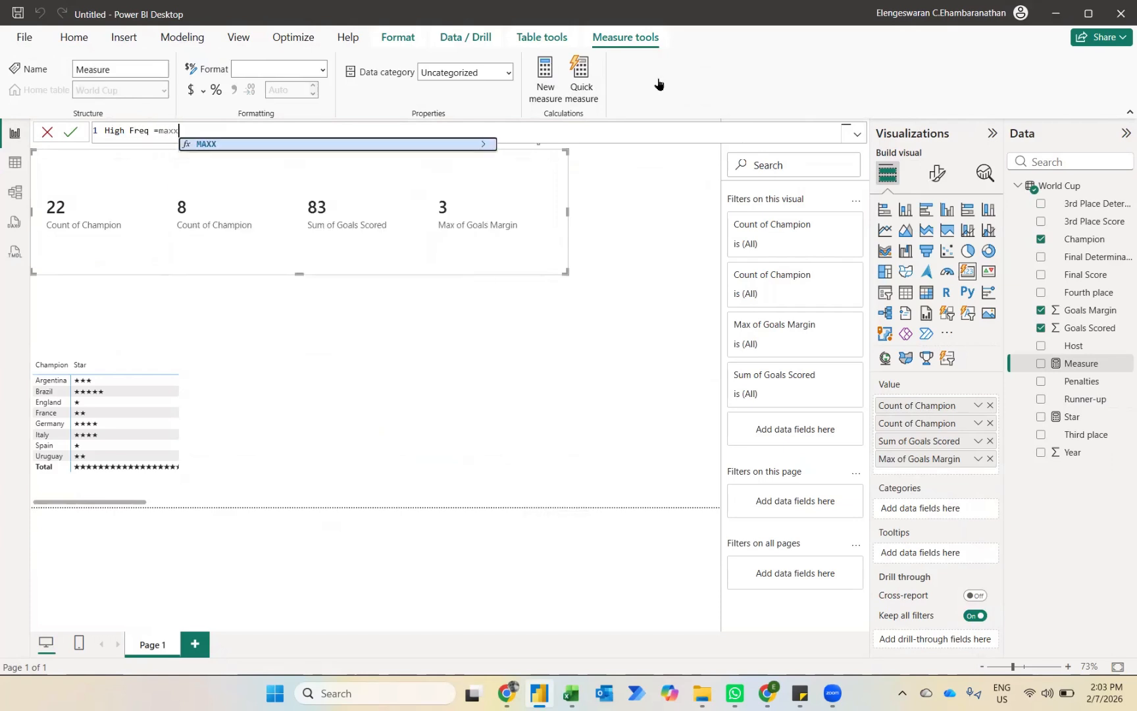
pyautogui.press('Tab')
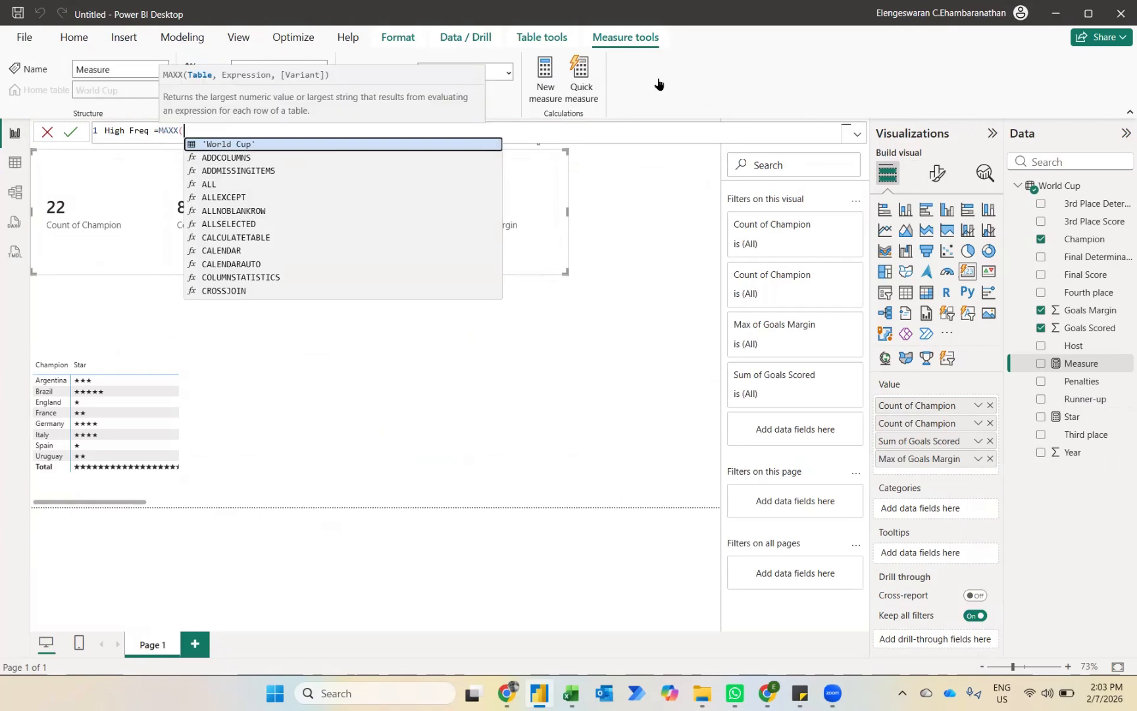
pyautogui.hotkey('alt', 'Tab')
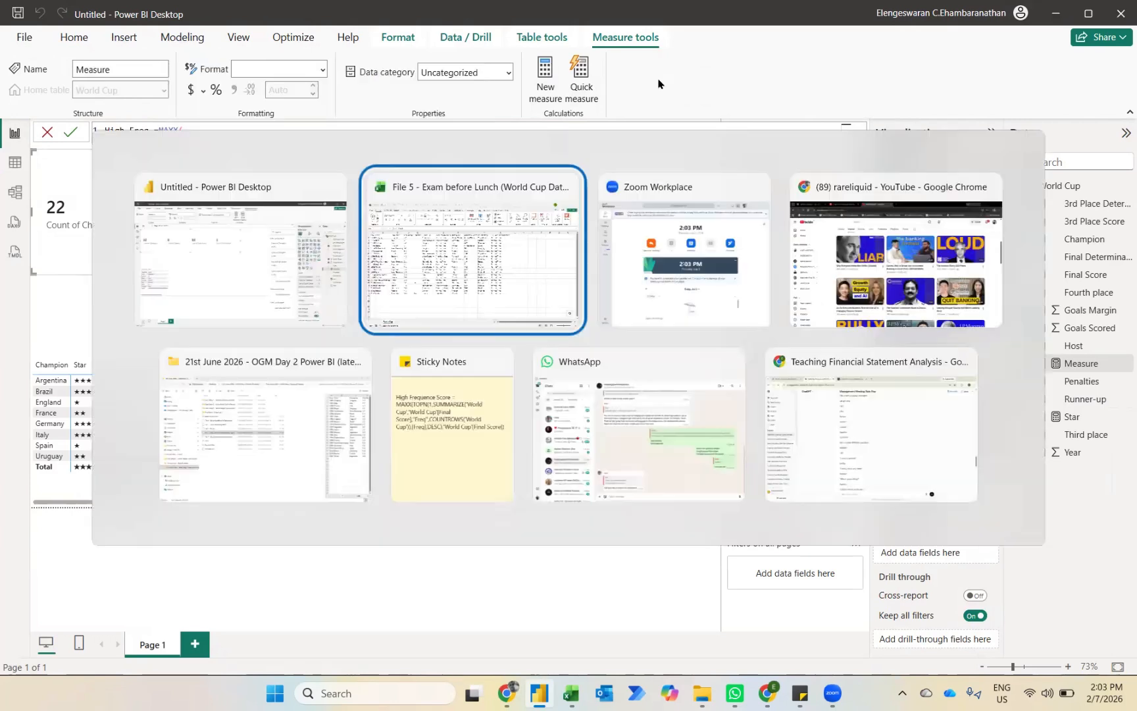
pyautogui.hotkey('alt', 'Tab')
pyautogui.hotkey('alt', 'Tab')
pyautogui.hotkey('alt', 'Tab')
pyautogui.hotkey('alt', 'Tab')
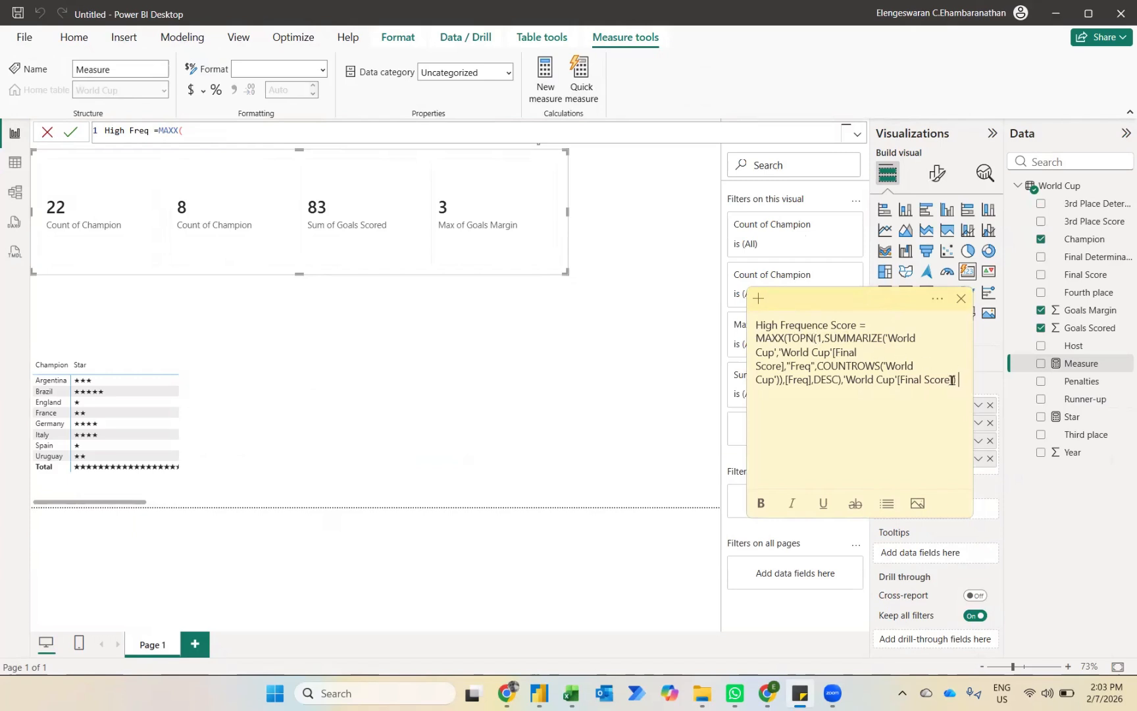
pyautogui.moveTo(957, 380); pyautogui.dragTo(755, 341)
pyautogui.hotkey('ctrl', 'c')
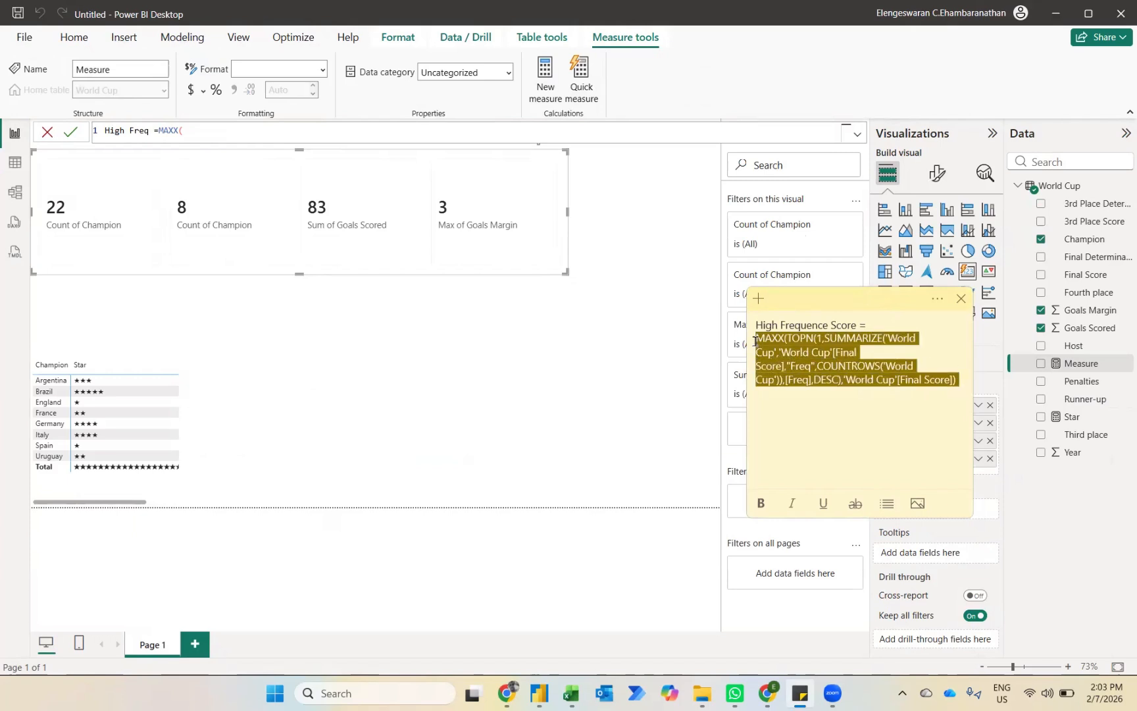
# Step: Define High Freq as MAXX(TOPN(1,SUMMARIZE('World Cup','World Cup'[Final Score],"Freq",COUNTROWS('World Cup')),[Freq],DESC),'World Cup'[Final Score]) using the copied expression, and add it to the card
pyautogui.click(204, 137)
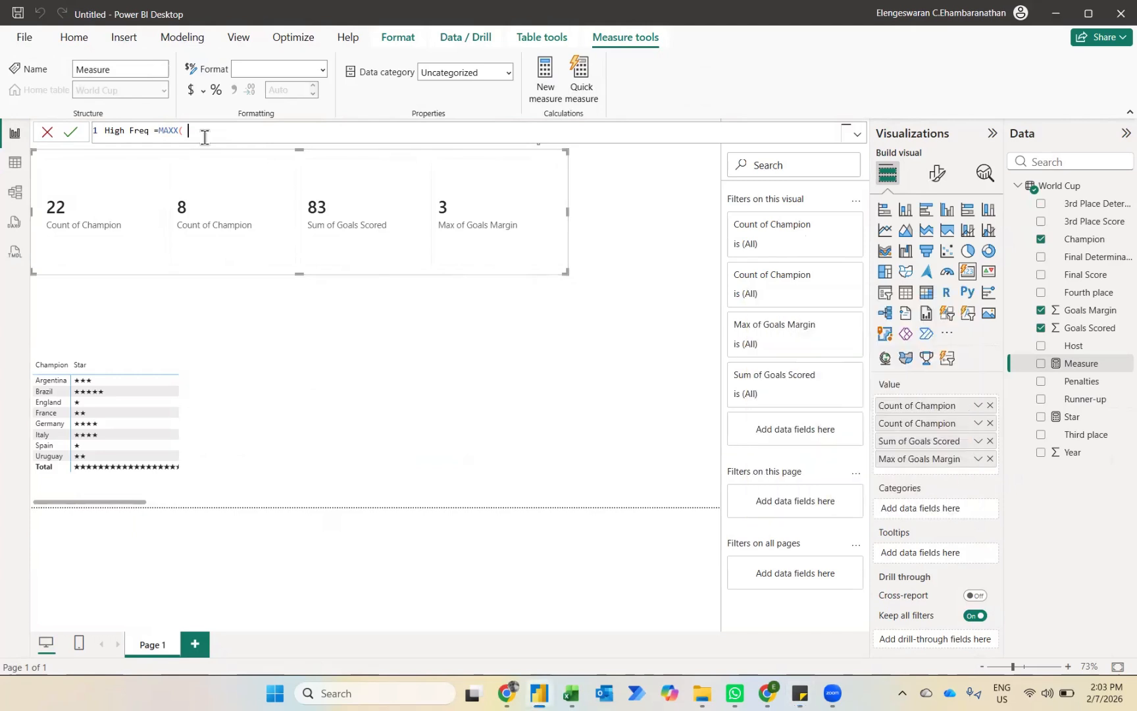
pyautogui.hotkey('ctrl', 'shift', 'Left')
pyautogui.hotkey('ctrl', 'shift', 'Left')
pyautogui.hotkey('ctrl', 'v')
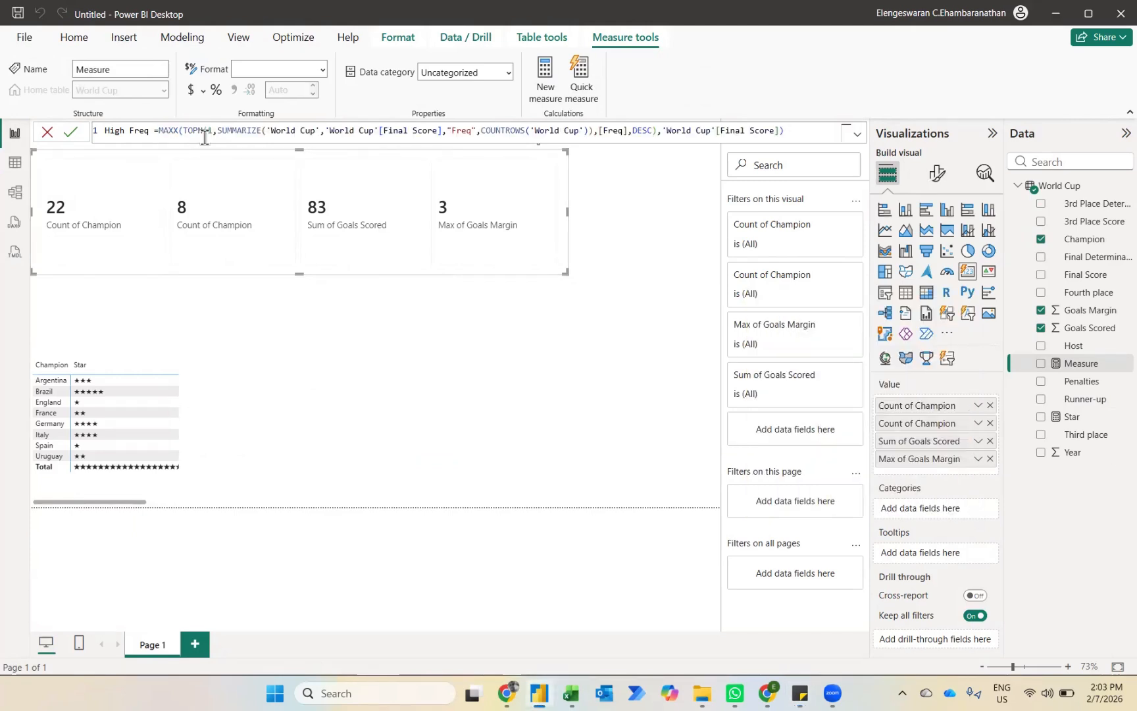
pyautogui.press('Return')
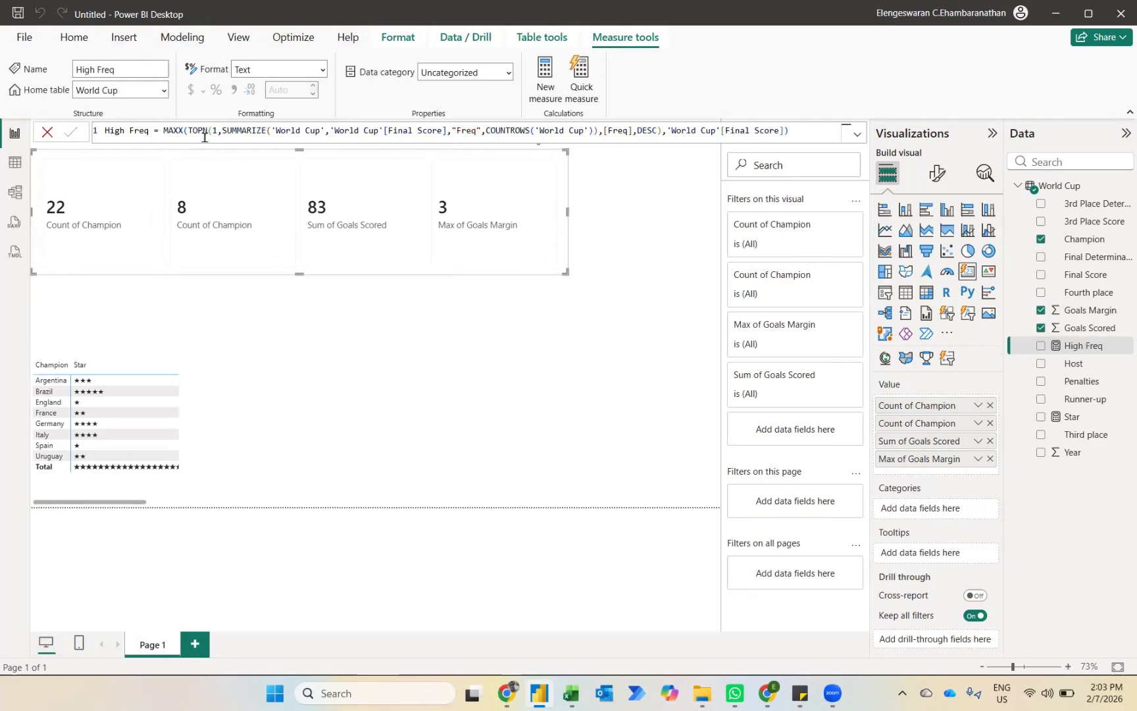
pyautogui.click(1040, 347)
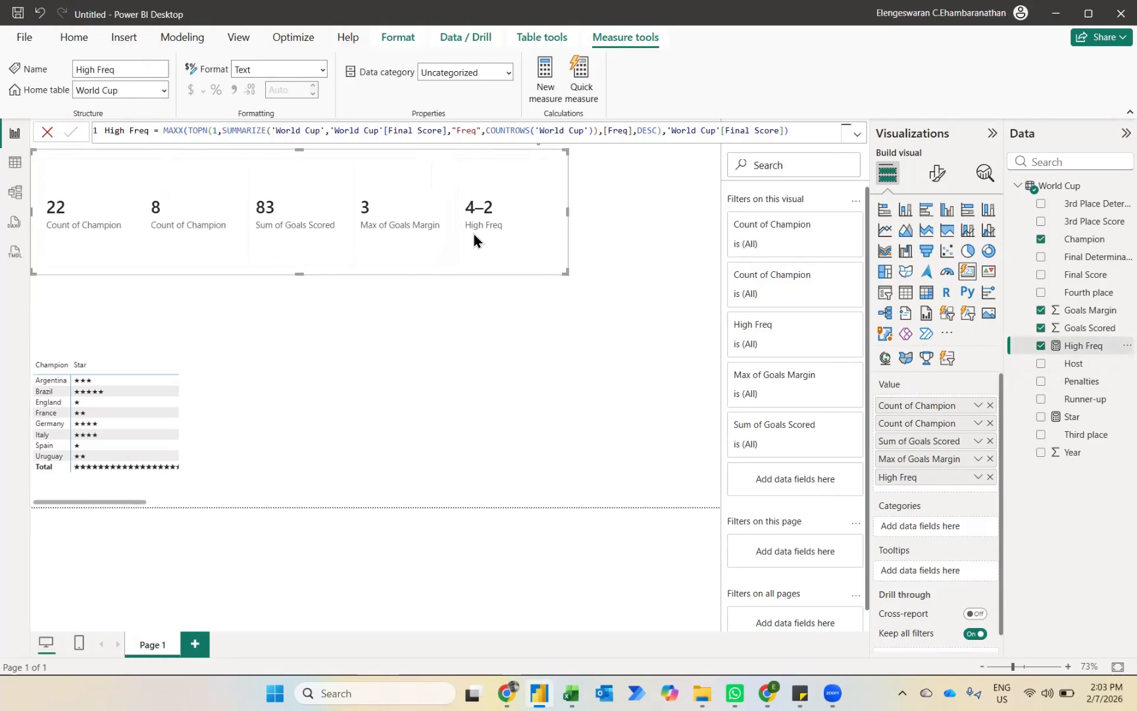
# Step: Add a clustered column chart with Final Determinants on the X-axis and the count of Final Determinants on the Y-axis
pyautogui.click(349, 409)
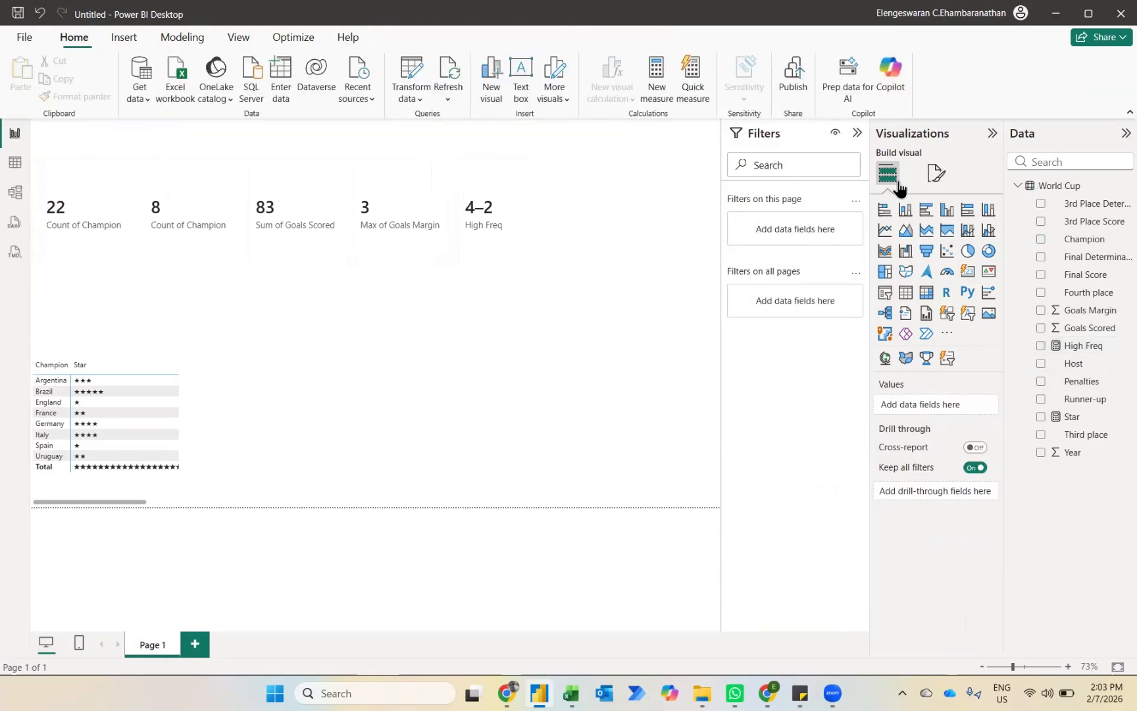
pyautogui.click(948, 210)
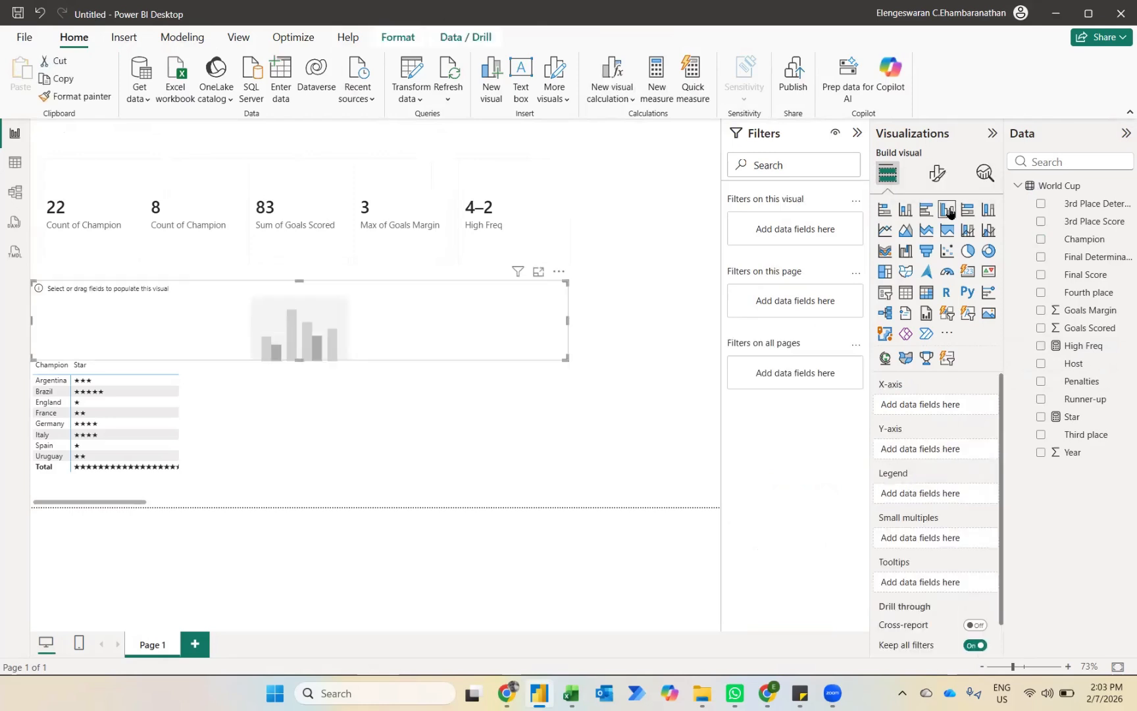
pyautogui.click(1041, 256)
pyautogui.moveTo(1053, 258); pyautogui.dragTo(920, 455)
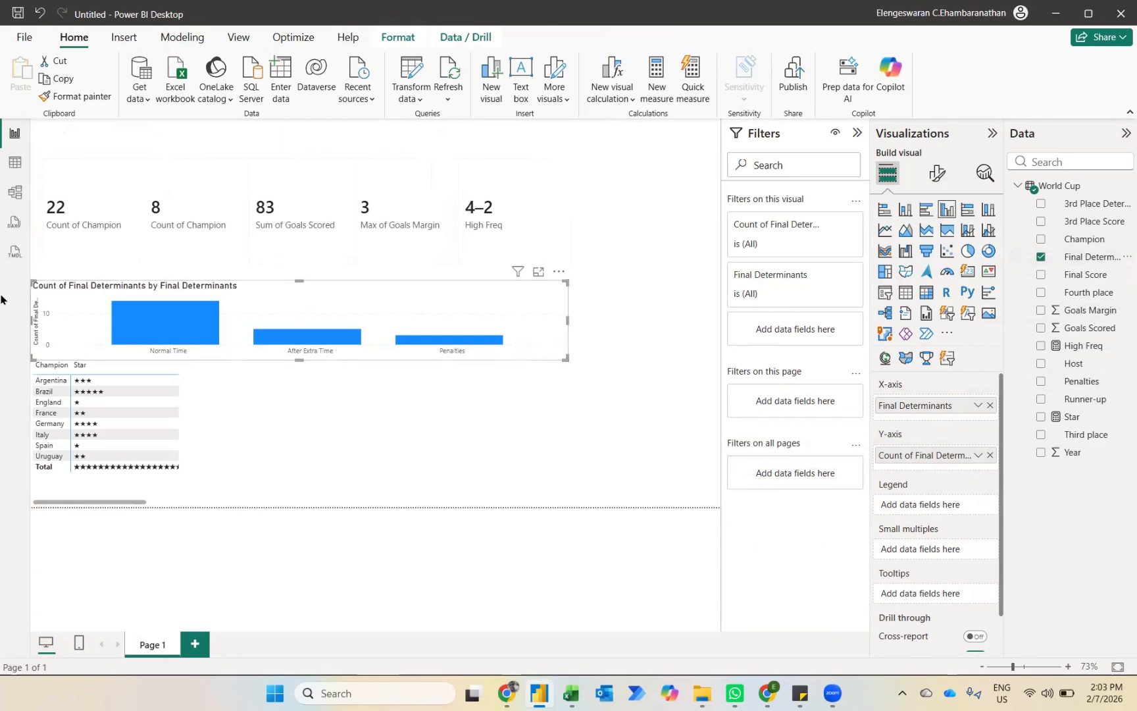
# Step: Resize the column chart to fill the space beside the matrix down to the page edge, and turn on its data labels
pyautogui.moveTo(32, 281); pyautogui.dragTo(202, 266)
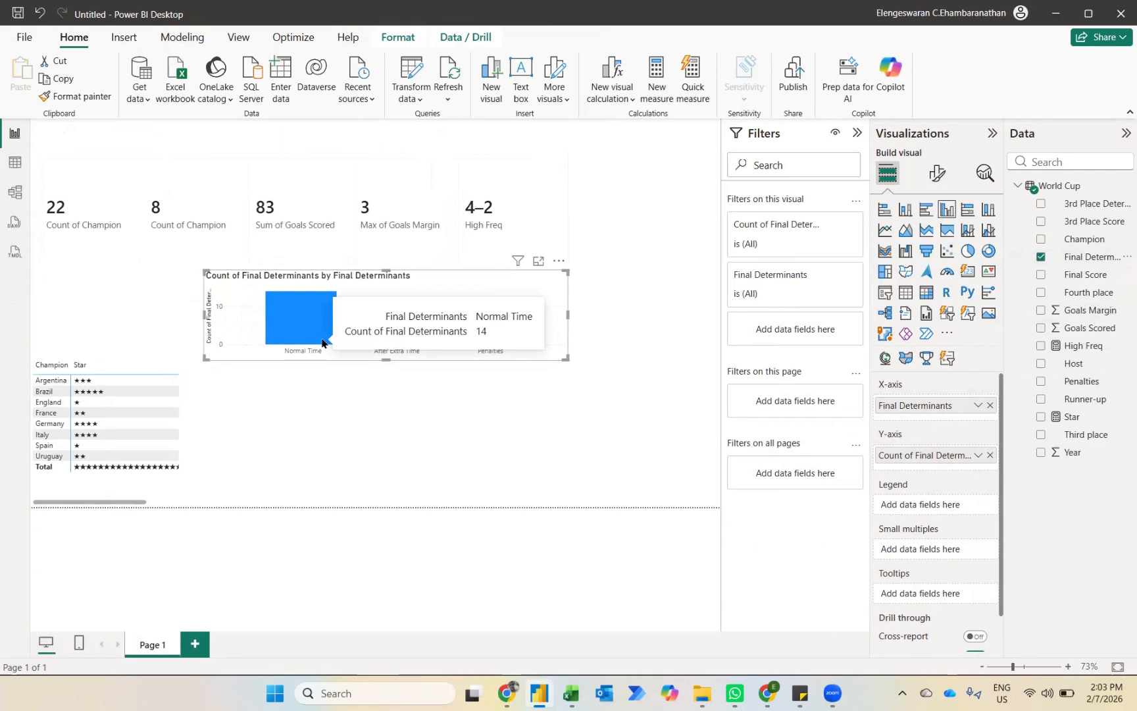
pyautogui.moveTo(387, 361); pyautogui.dragTo(397, 508)
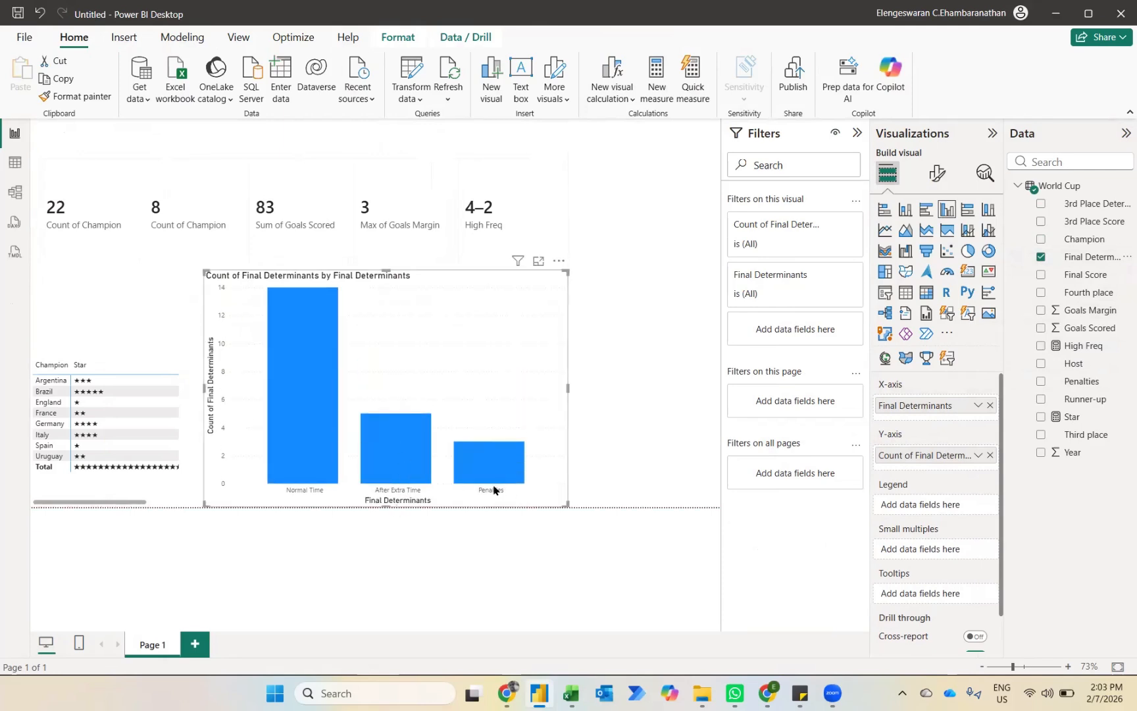
pyautogui.click(938, 173)
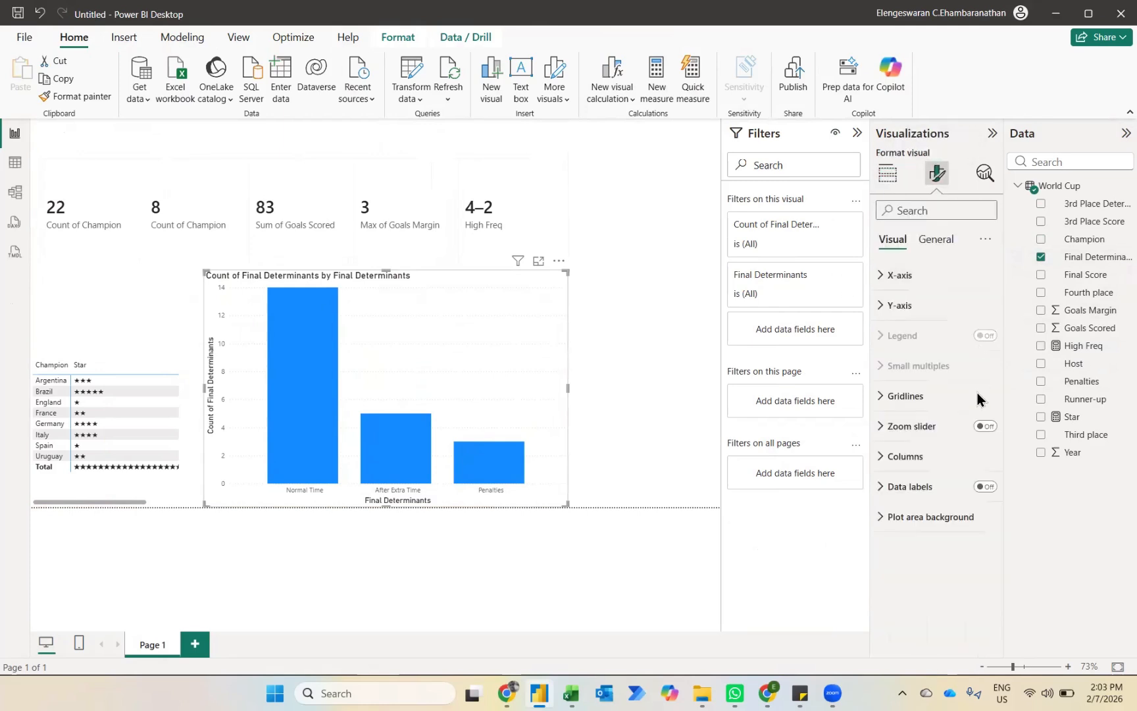
pyautogui.click(991, 487)
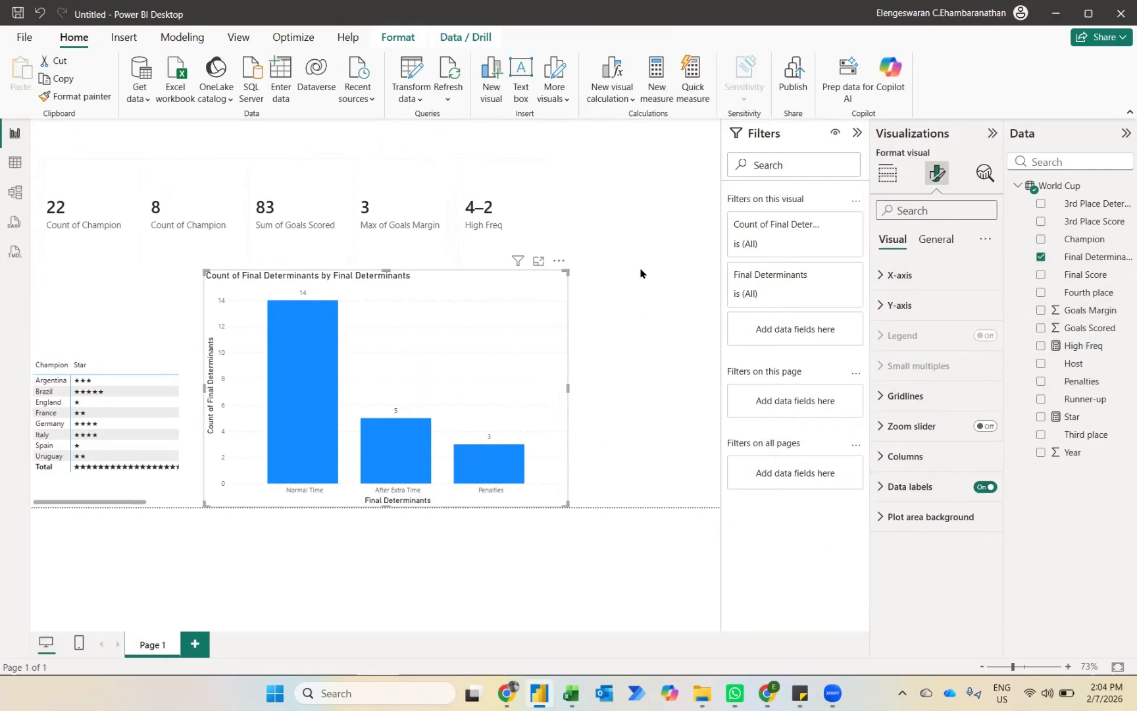
# Step: Add a table visual with Year as its column and move it to the right end of the summary card
pyautogui.click(622, 182)
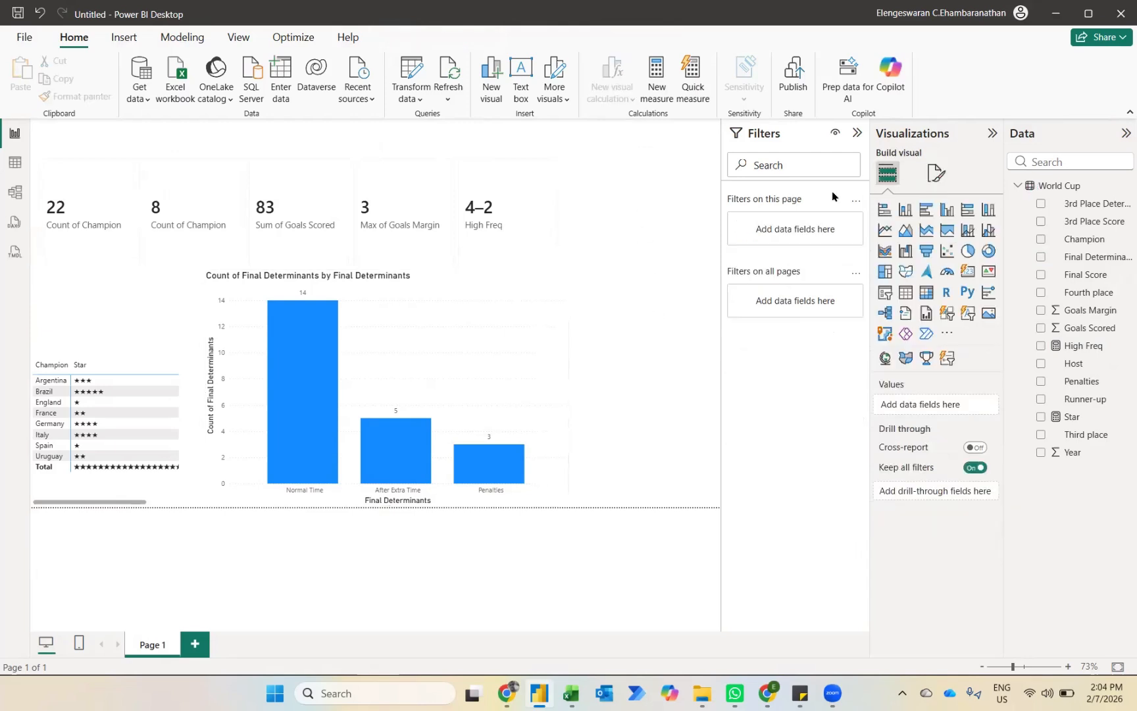
pyautogui.click(906, 292)
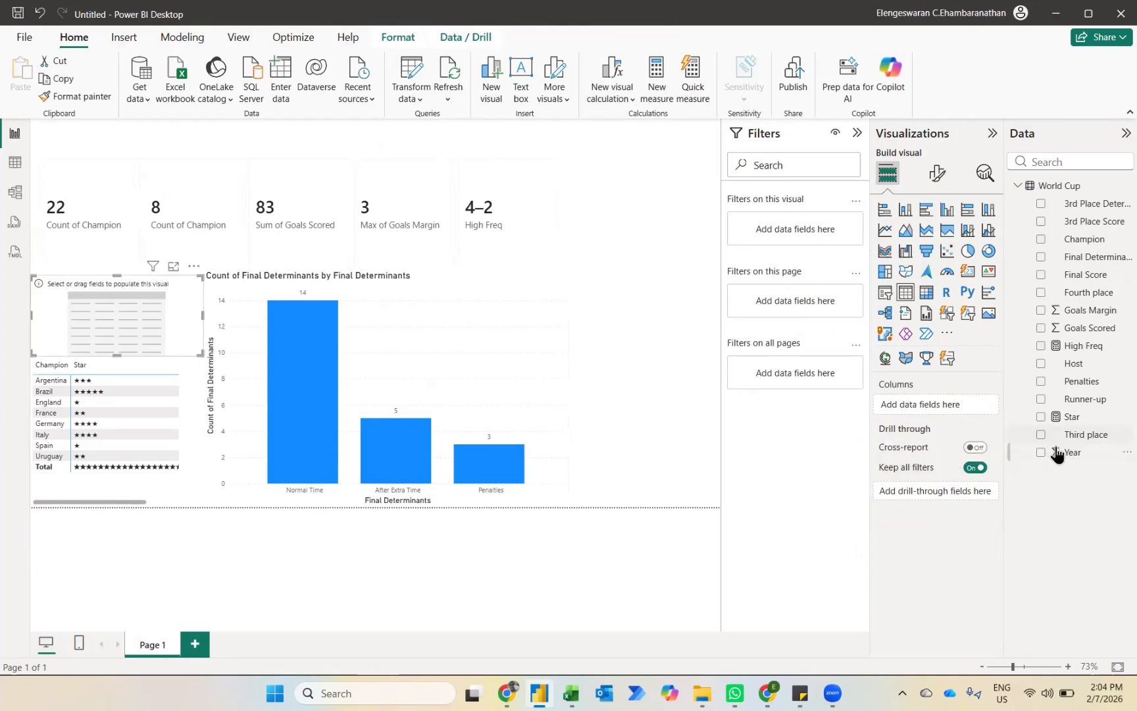
pyautogui.moveTo(1057, 455); pyautogui.dragTo(939, 406)
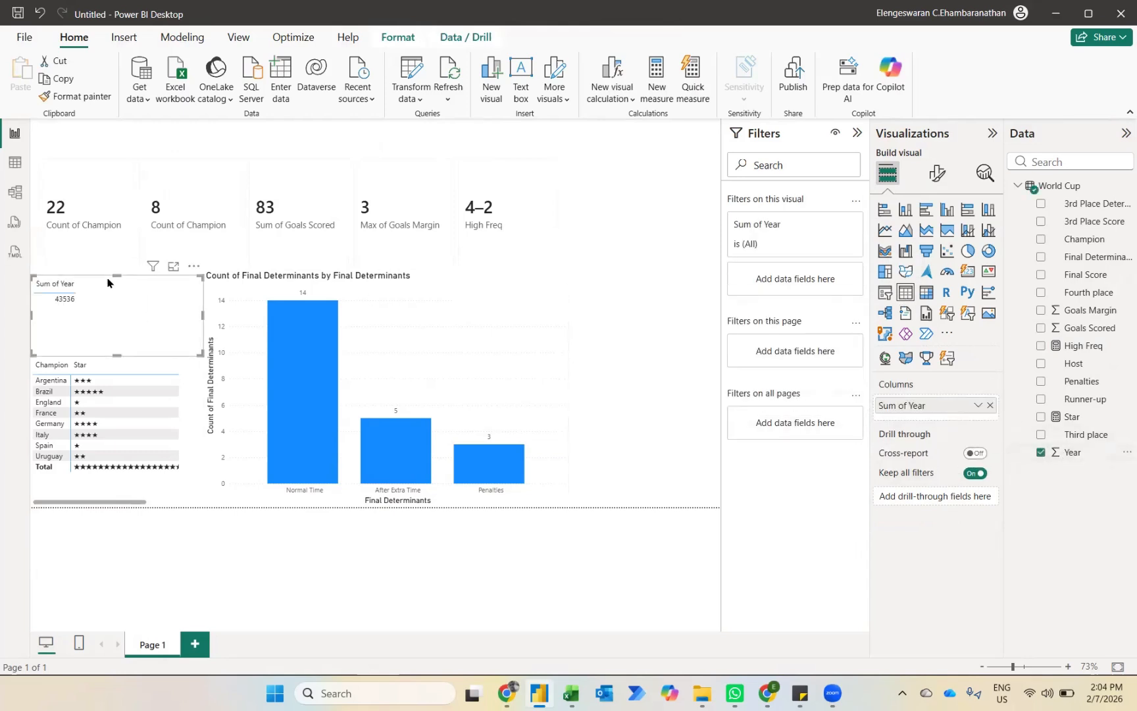
pyautogui.moveTo(102, 305); pyautogui.dragTo(619, 209)
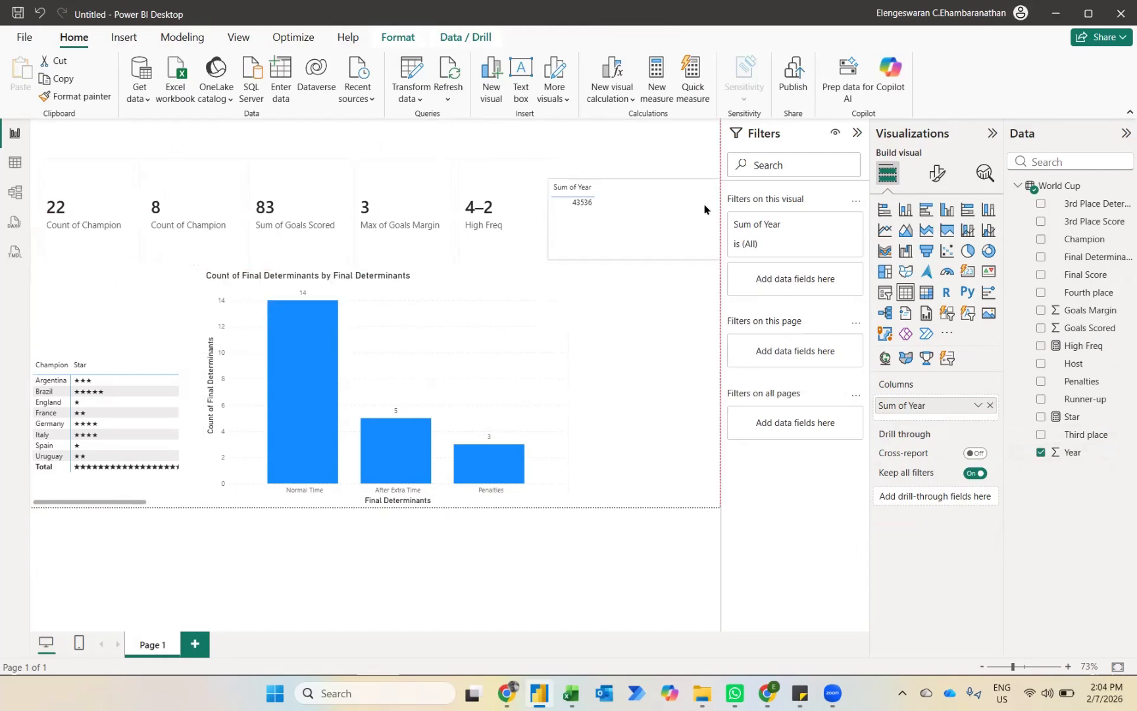
# Step: Set the table's Year column to Don't summarize and add Champion as a second column
pyautogui.click(978, 405)
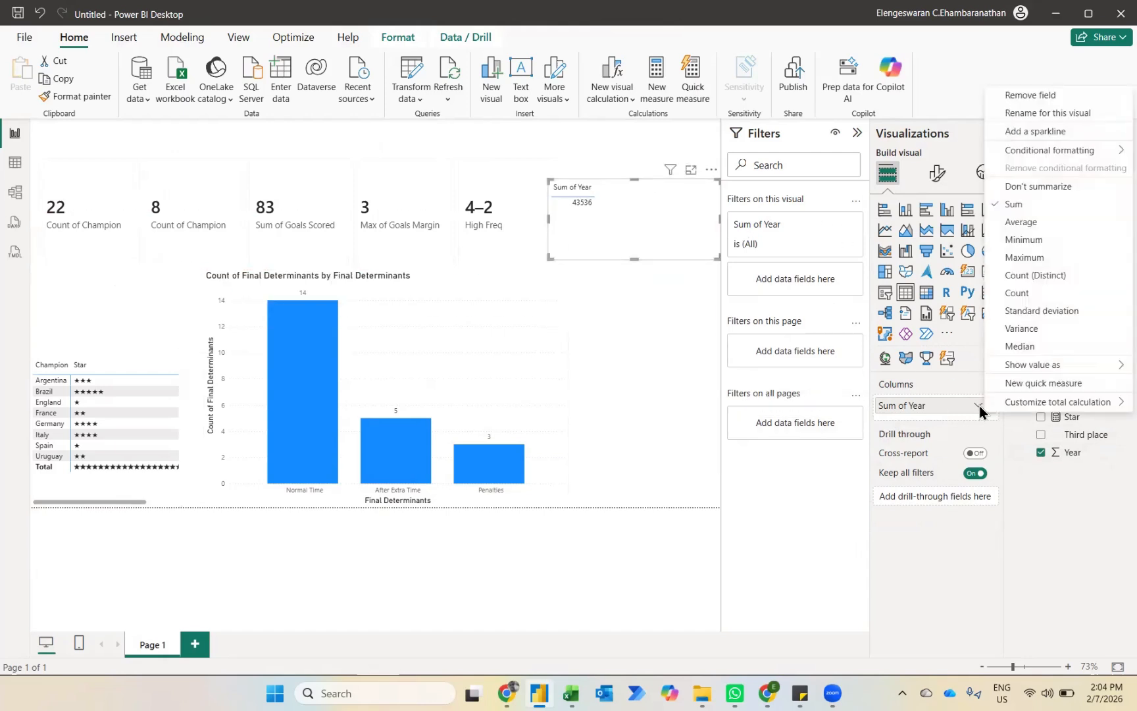
pyautogui.click(1018, 186)
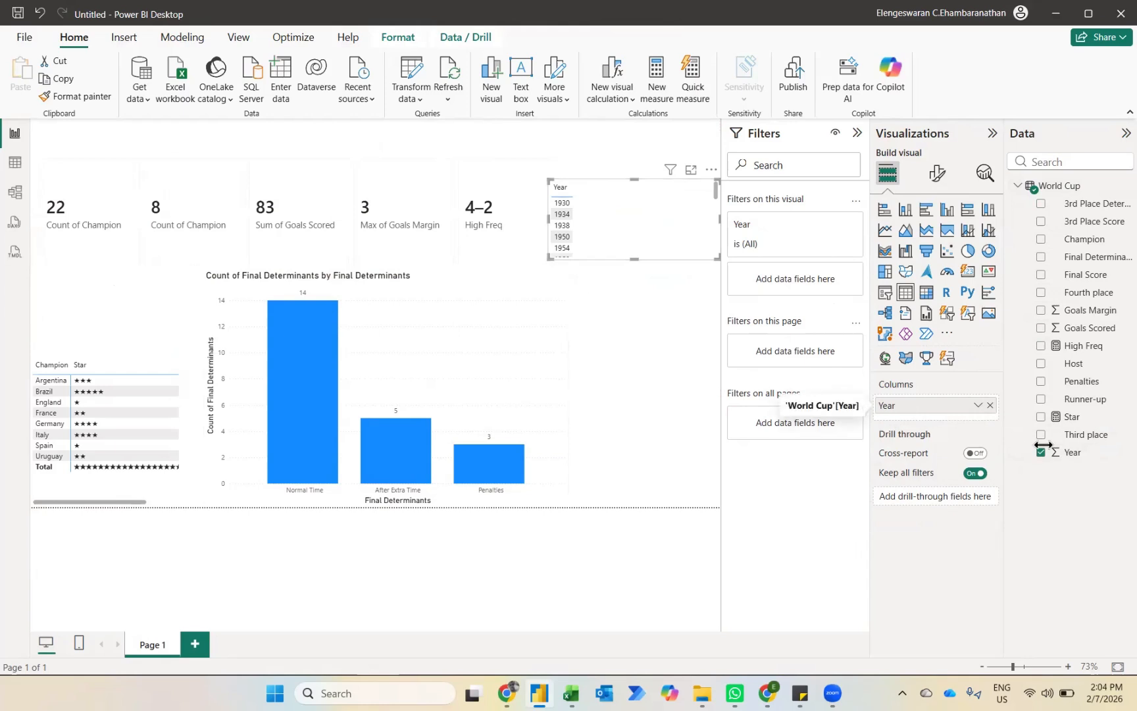
pyautogui.click(1041, 239)
# Step: Set the font size of the Year and Champion table's values and column headers to 13
pyautogui.click(937, 175)
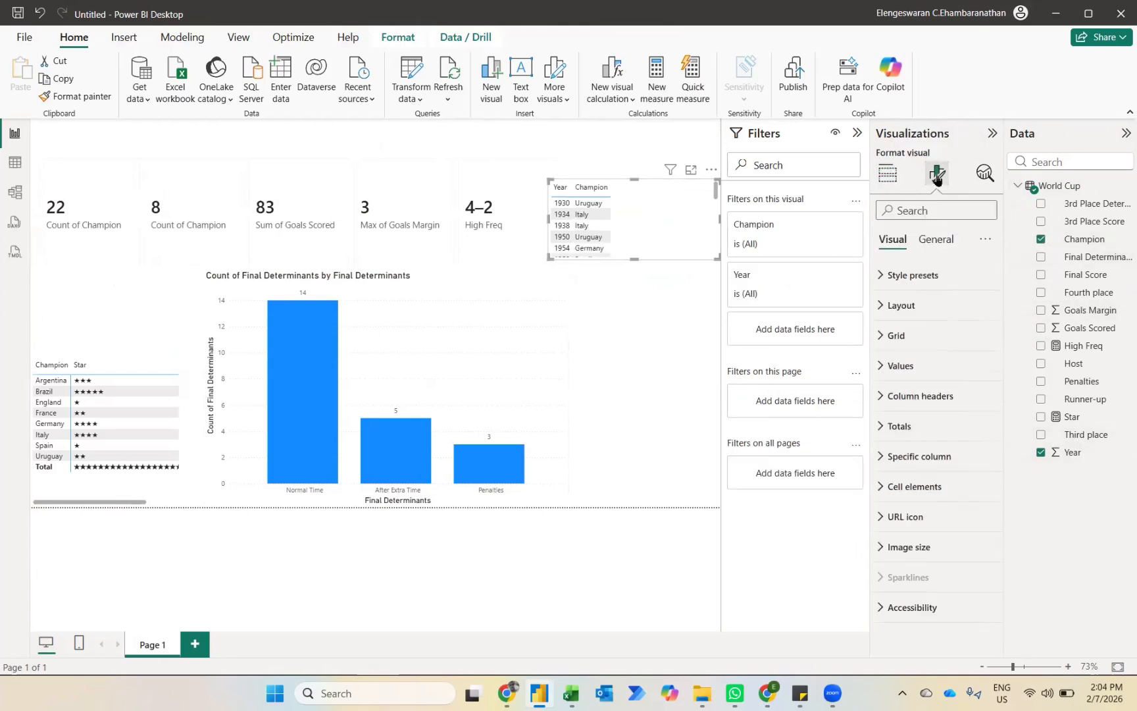
pyautogui.click(910, 368)
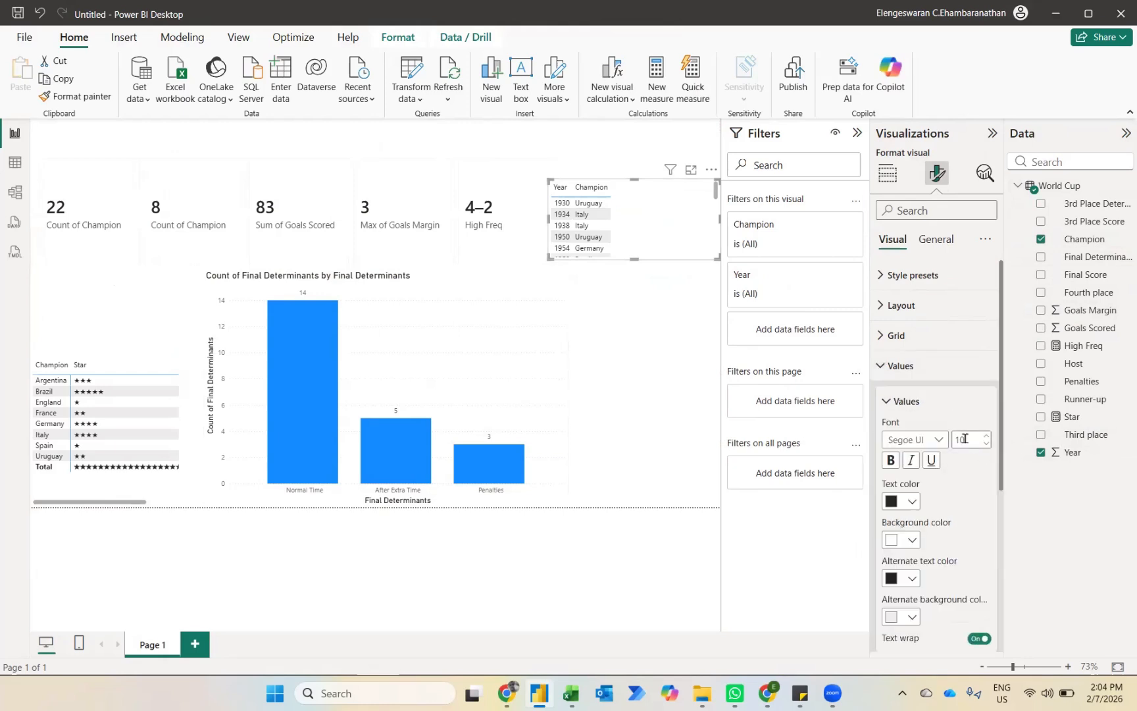
pyautogui.write('13')
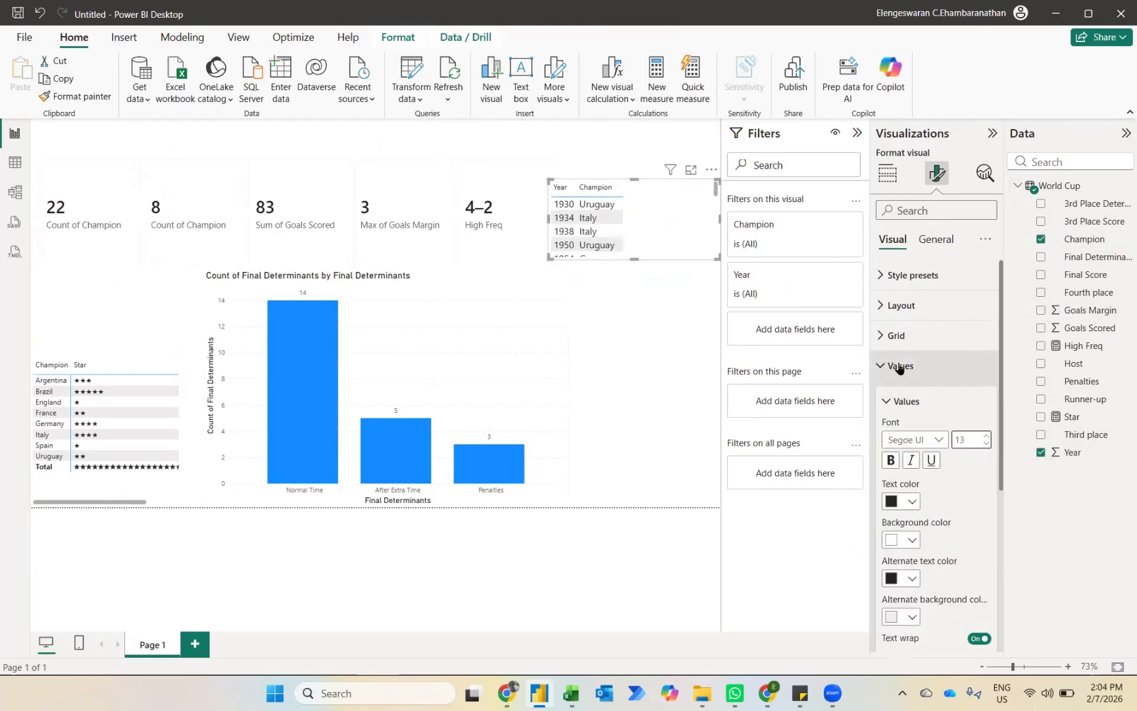
pyautogui.click(900, 367)
pyautogui.click(902, 396)
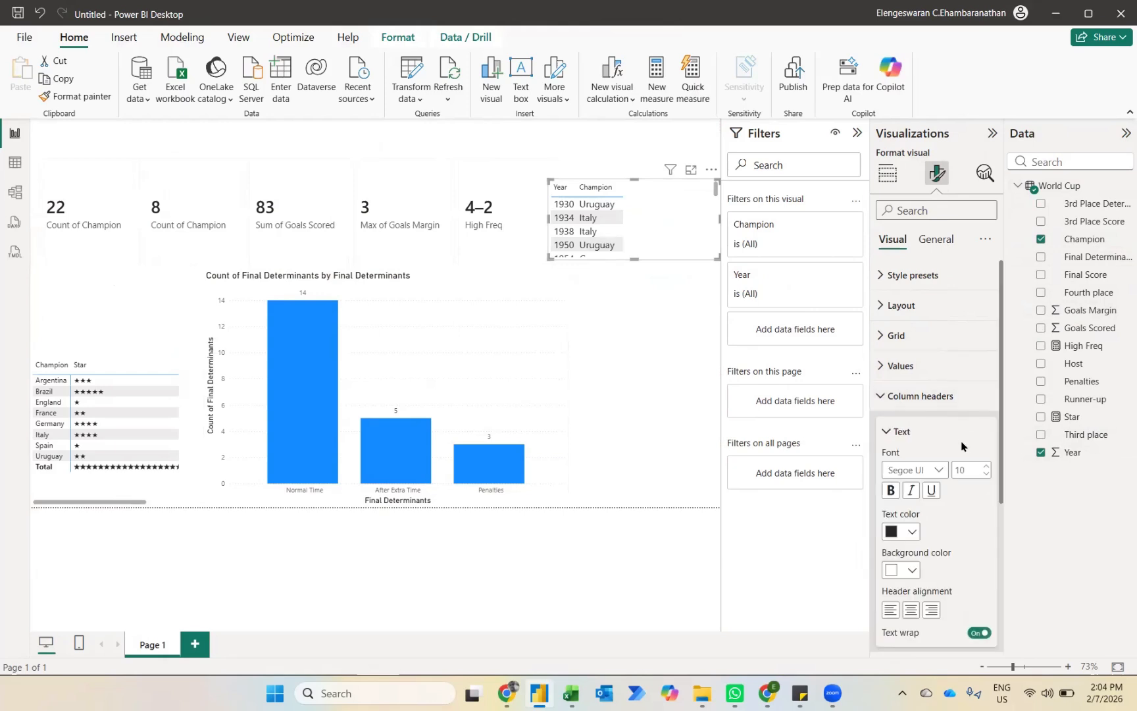
pyautogui.write('13')
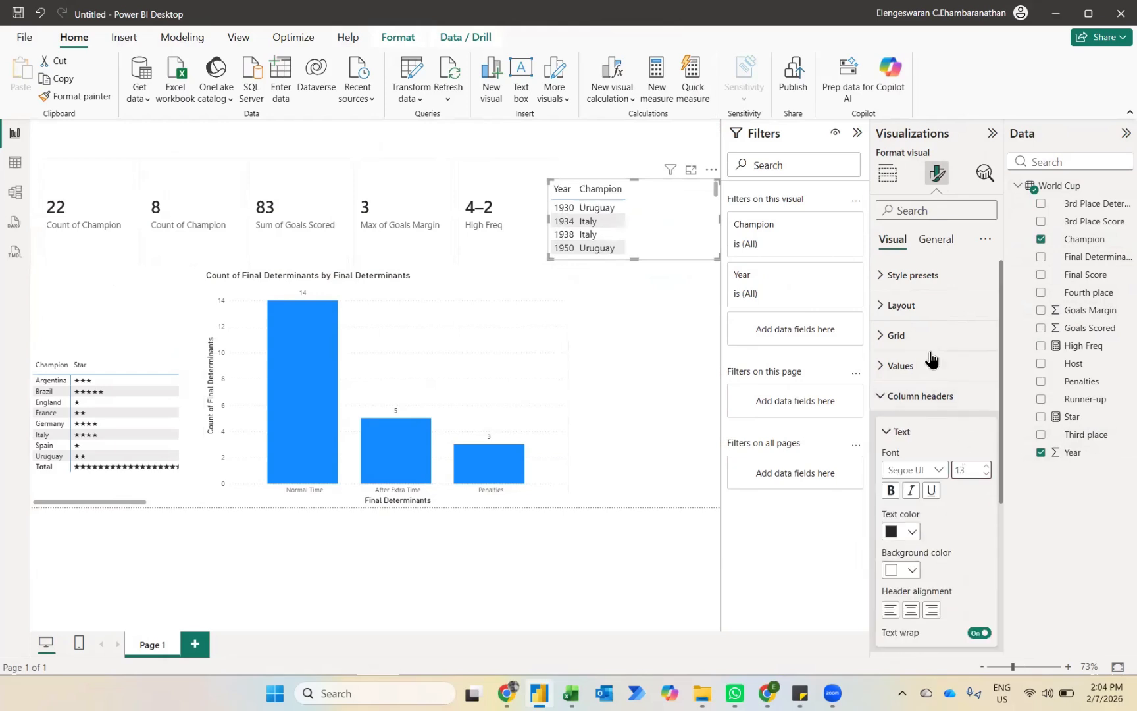
# Step: Apply the Alternating rows style preset to the Year and Champion table
pyautogui.click(911, 288)
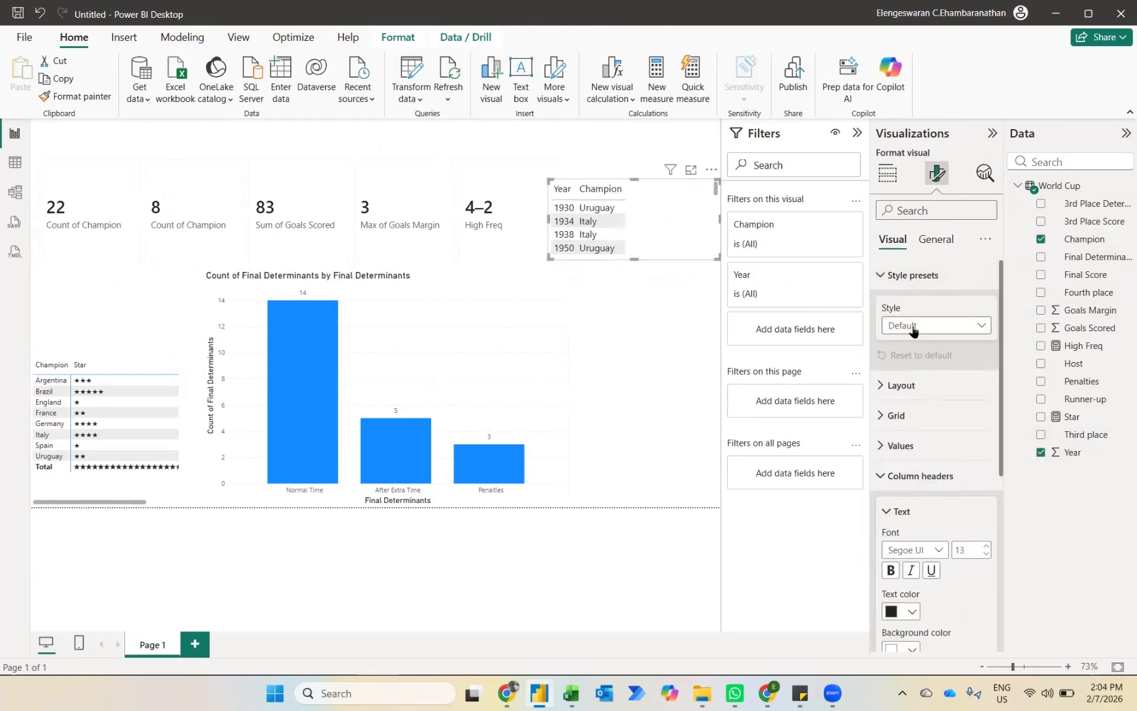
pyautogui.click(908, 325)
pyautogui.click(919, 416)
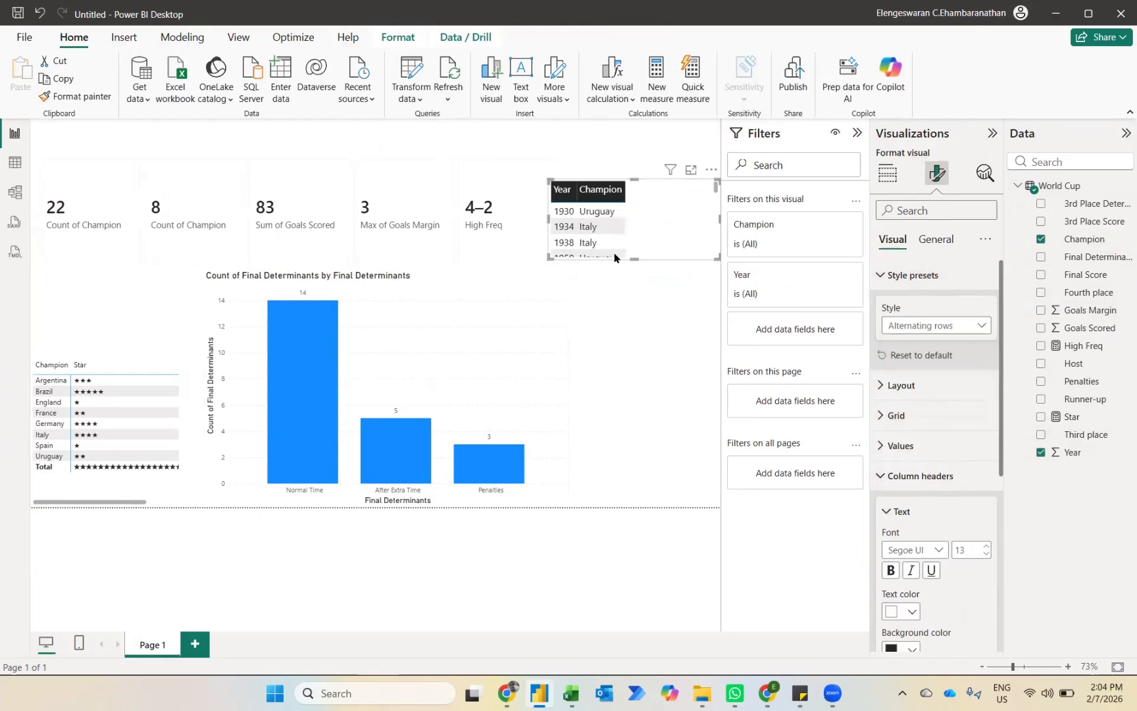
# Step: Resize the Year and Champion table into a narrow, full-height column along the page edge, and widen the summary card up to it
pyautogui.moveTo(550, 180); pyautogui.dragTo(631, 121)
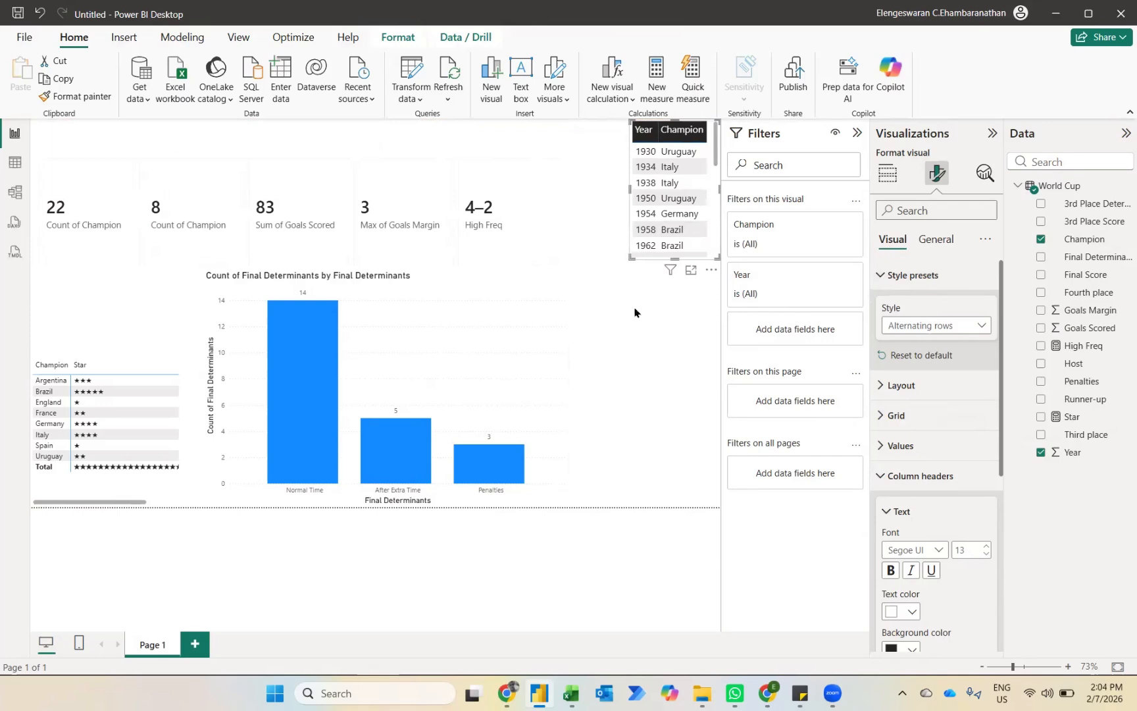
pyautogui.moveTo(635, 312); pyautogui.dragTo(642, 505)
pyautogui.click(640, 524)
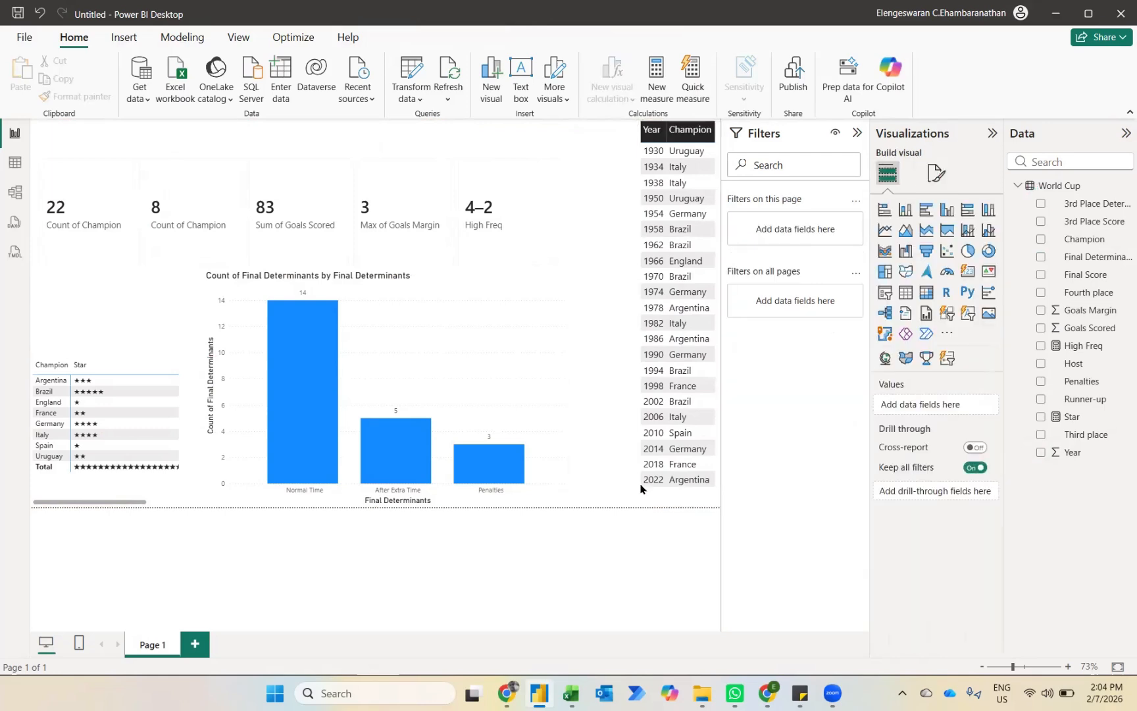
pyautogui.click(565, 266)
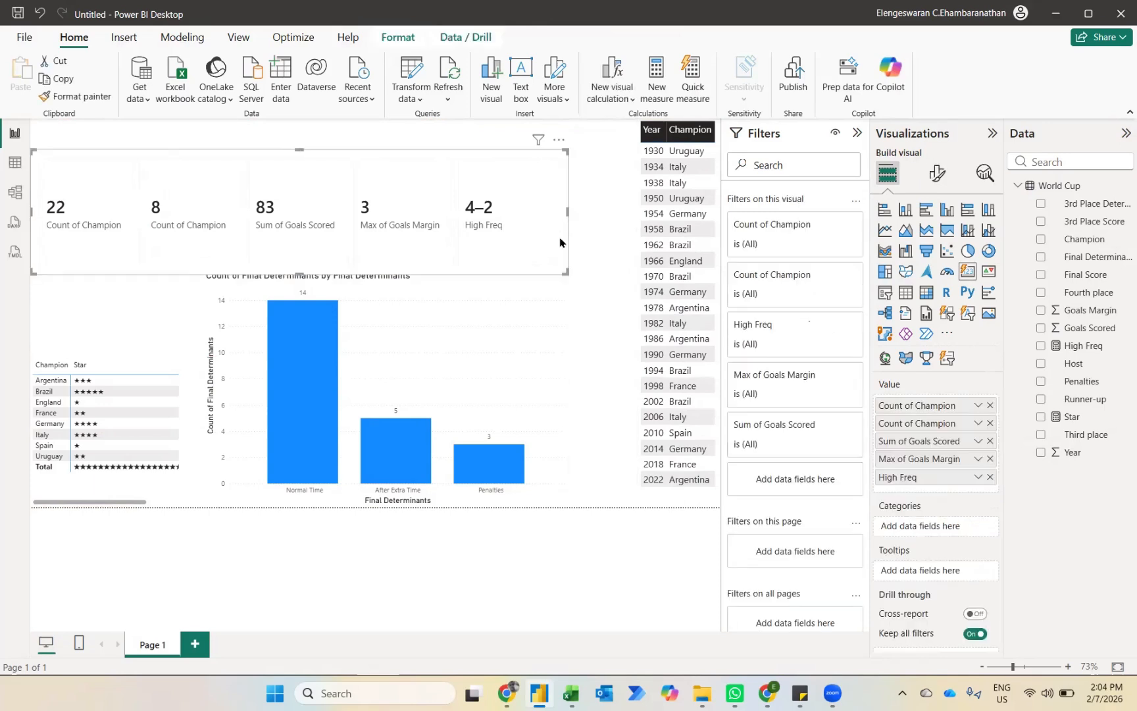
pyautogui.moveTo(564, 267); pyautogui.dragTo(634, 245)
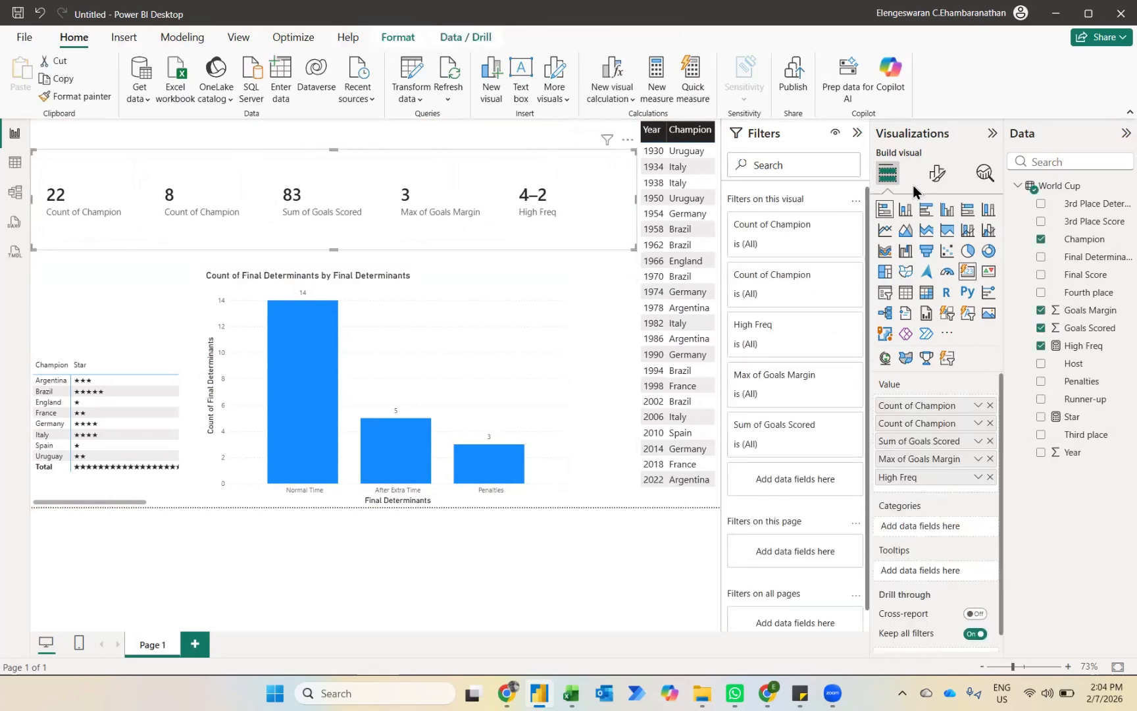
# Step: Set the summary card's multi-card layout background to a custom bright green, about #00F968
pyautogui.click(936, 173)
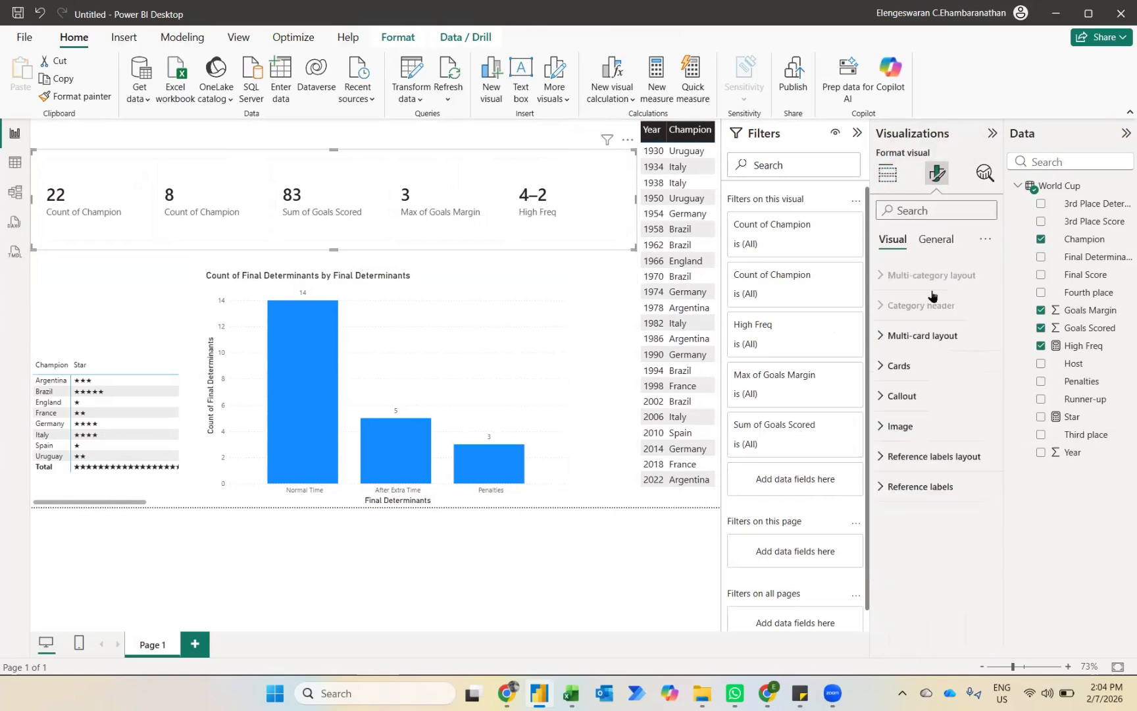
pyautogui.click(916, 335)
pyautogui.scroll(-5, 921, 533)
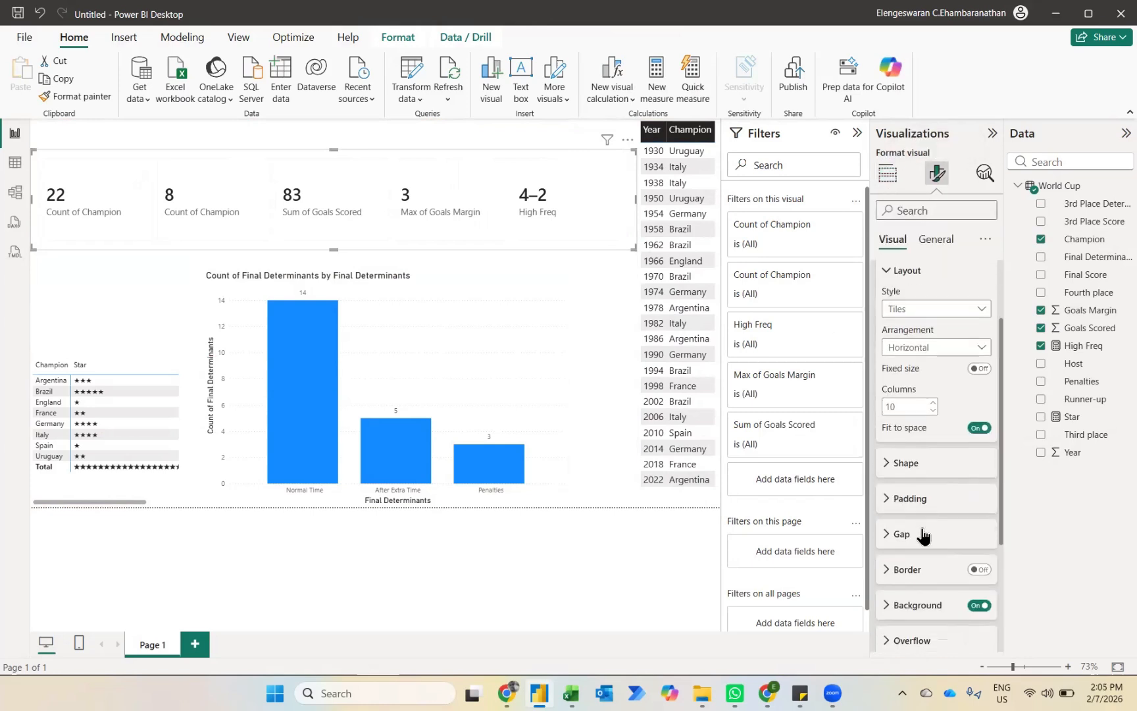
pyautogui.click(886, 490)
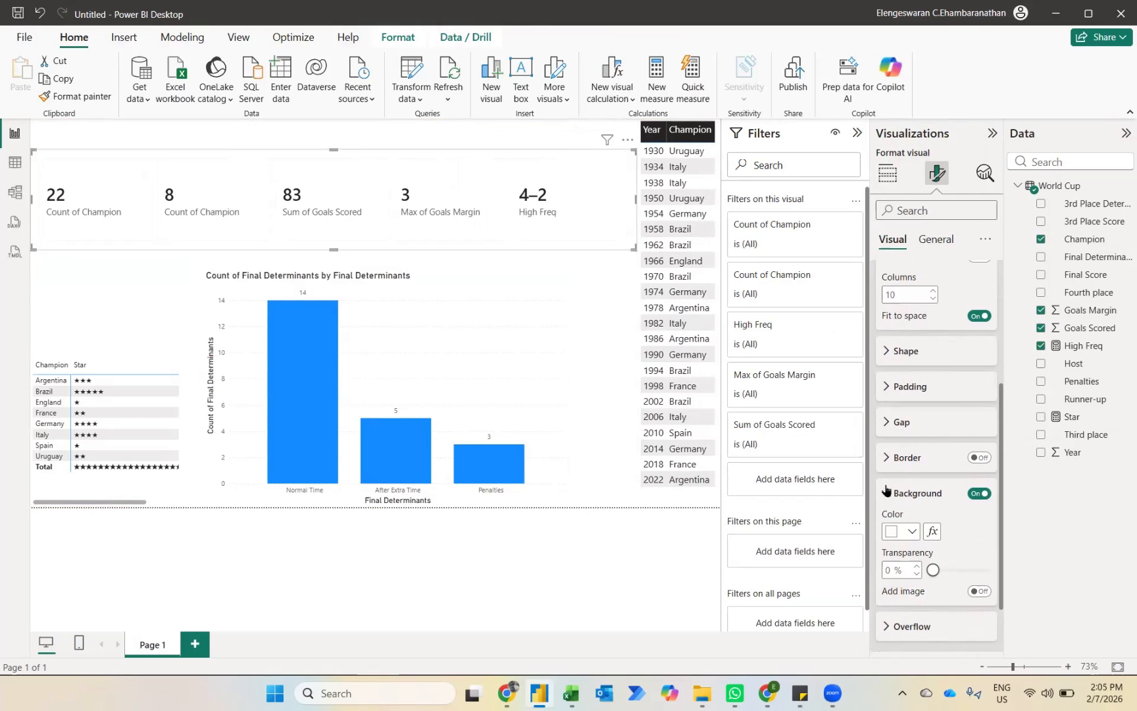
pyautogui.click(910, 530)
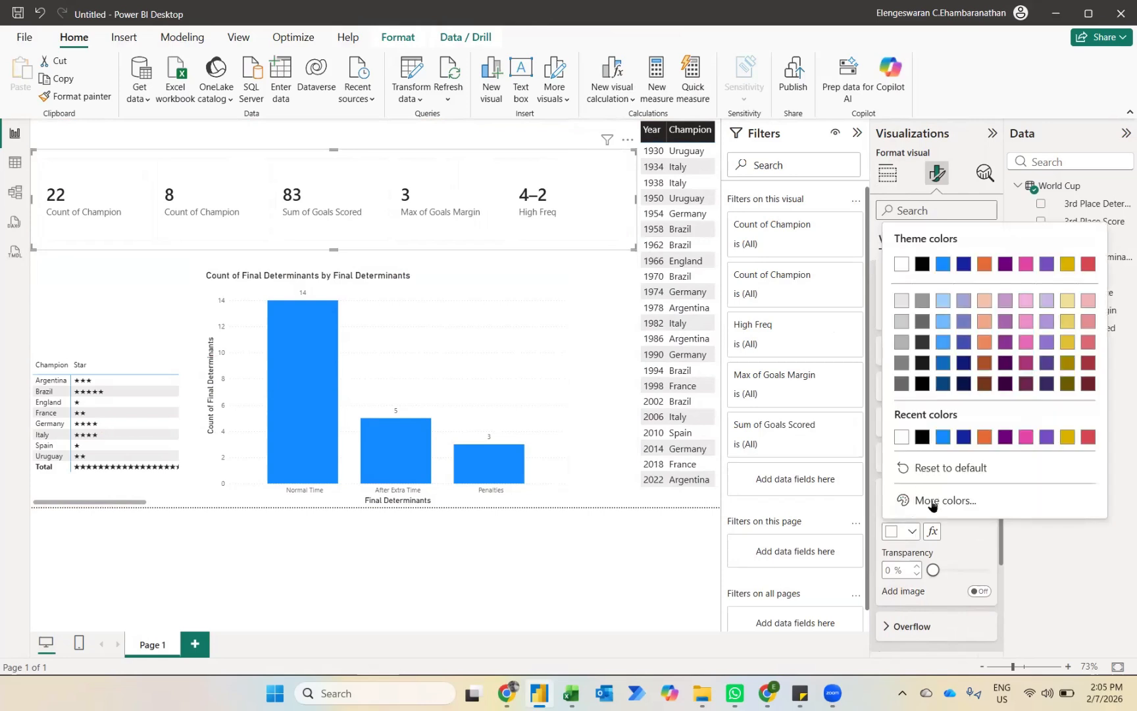
pyautogui.click(931, 502)
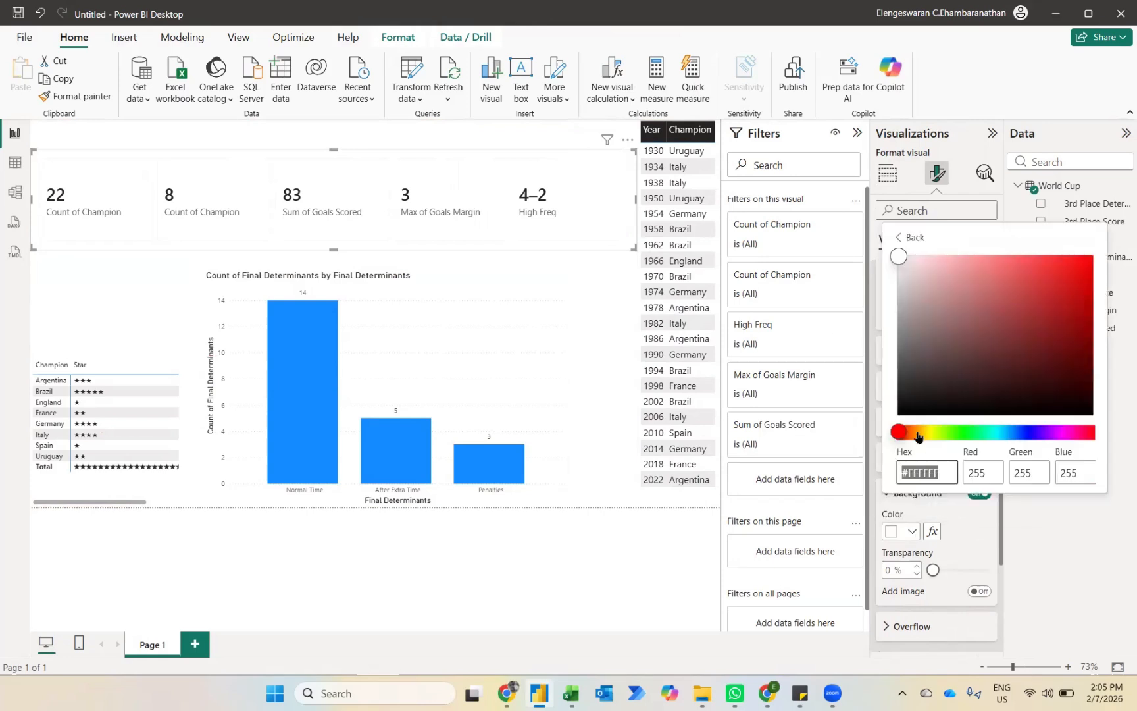
pyautogui.click(968, 436)
pyautogui.moveTo(900, 258); pyautogui.dragTo(1098, 263)
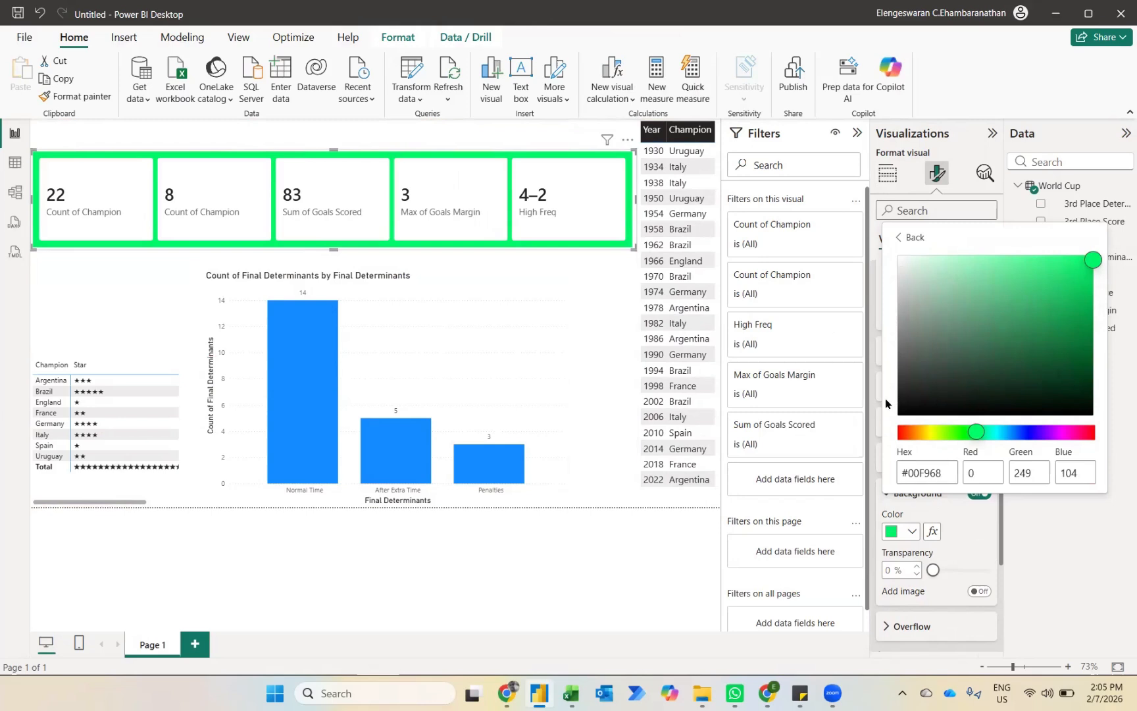
pyautogui.moveTo(976, 435); pyautogui.dragTo(977, 433)
pyautogui.click(1004, 548)
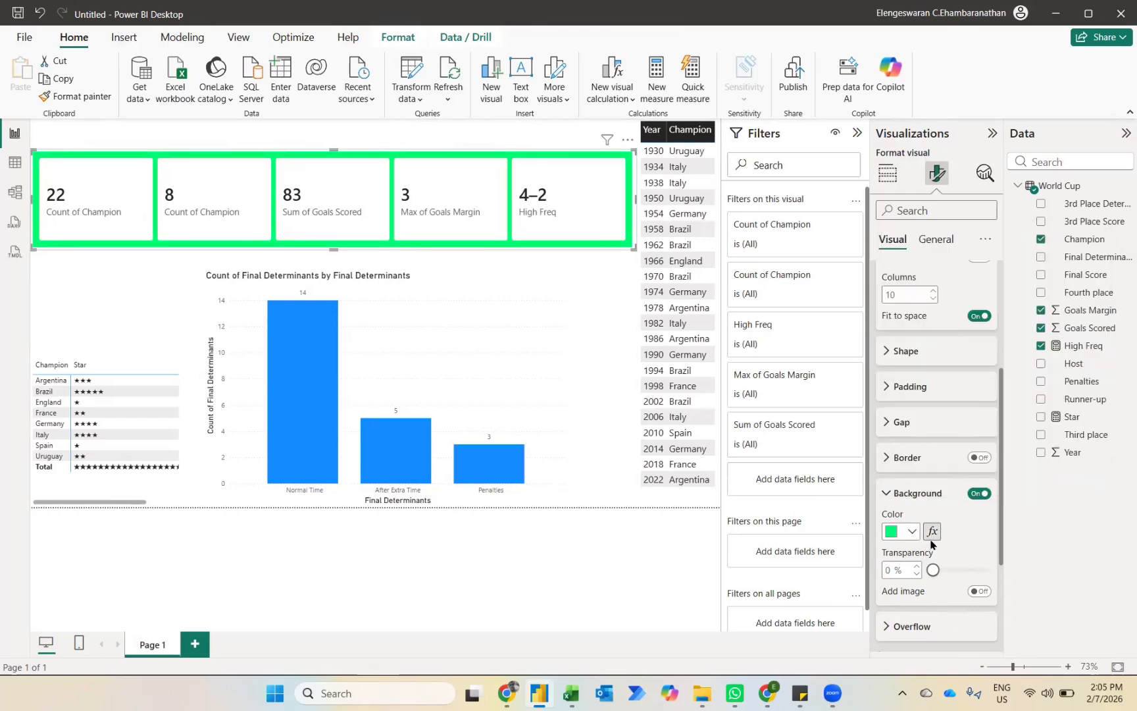
# Step: Set the background fill of all individual cards to a custom dark green, #017C09
pyautogui.scroll(-2, 931, 546)
pyautogui.click(898, 516)
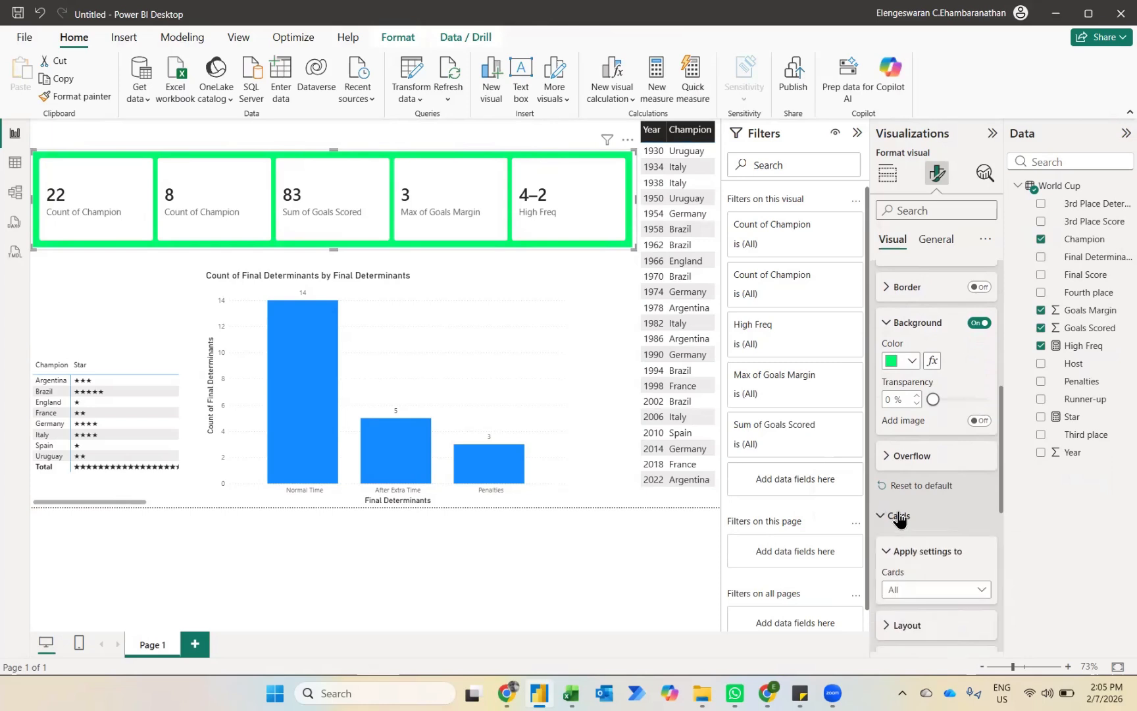
pyautogui.scroll(-2, 899, 512)
pyautogui.scroll(-2, 900, 512)
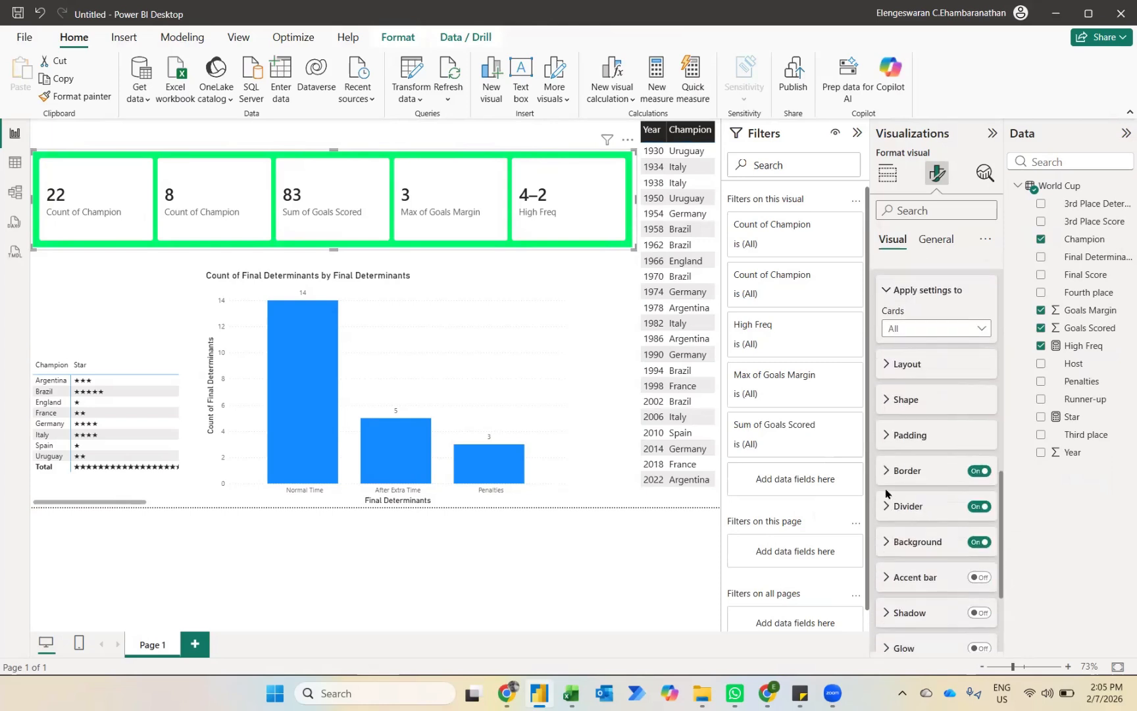
pyautogui.click(888, 541)
pyautogui.scroll(-2, 892, 526)
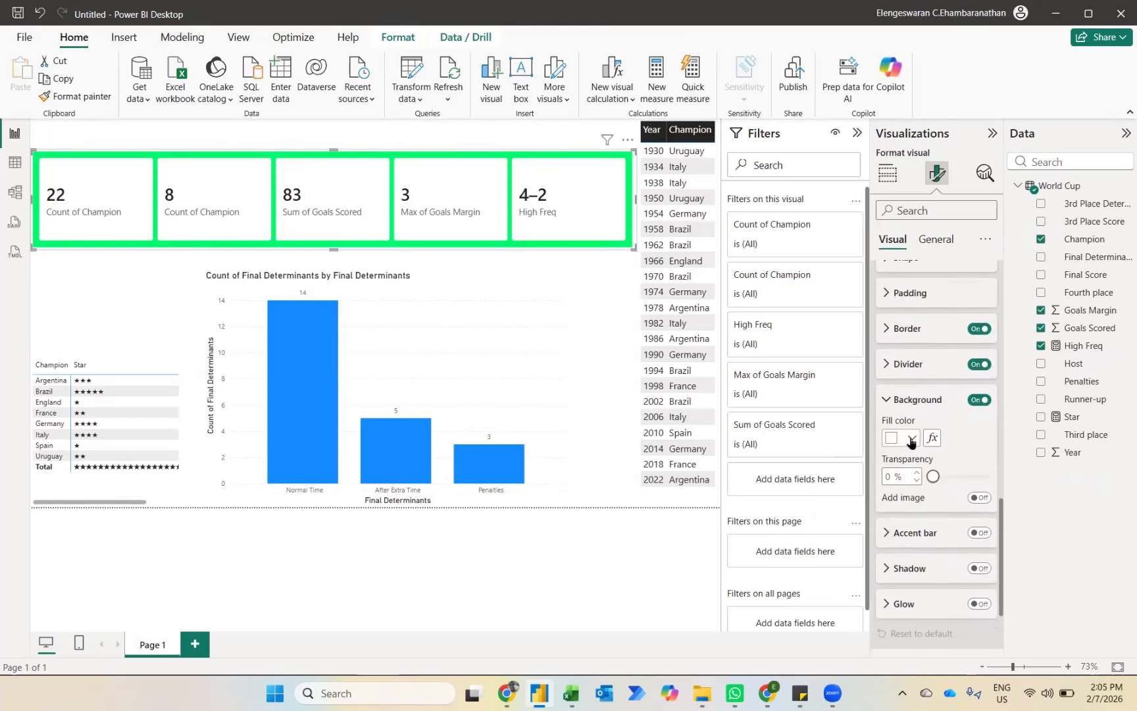
pyautogui.click(911, 439)
pyautogui.click(934, 406)
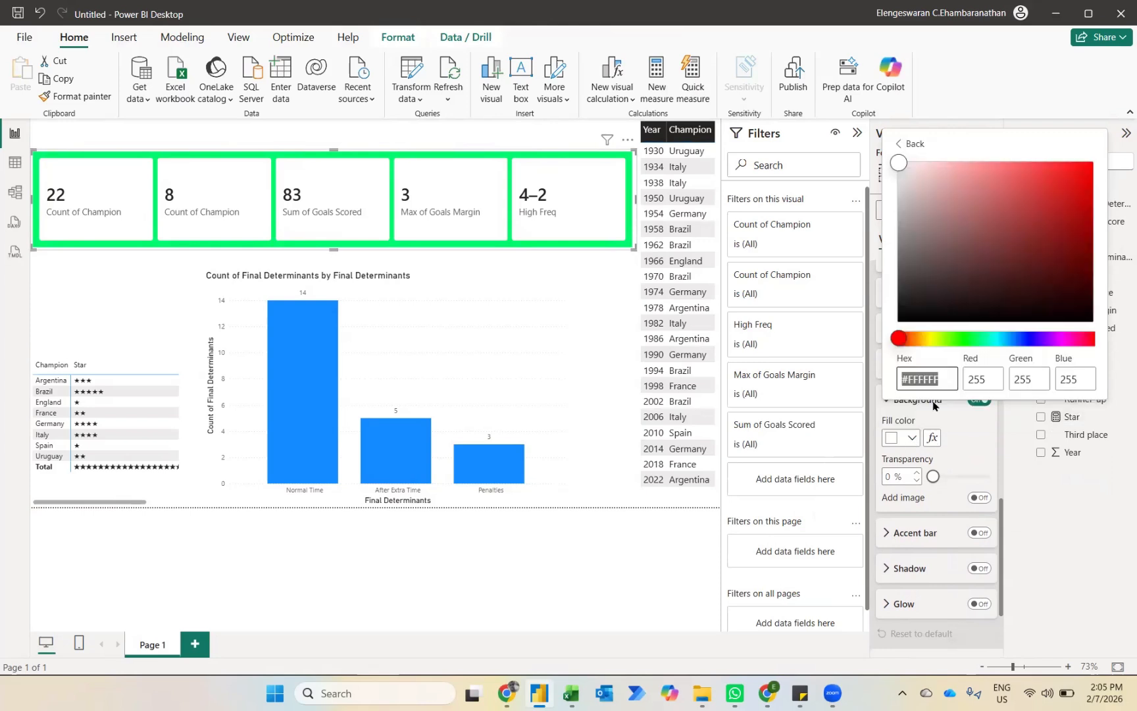
pyautogui.moveTo(905, 341); pyautogui.dragTo(965, 339)
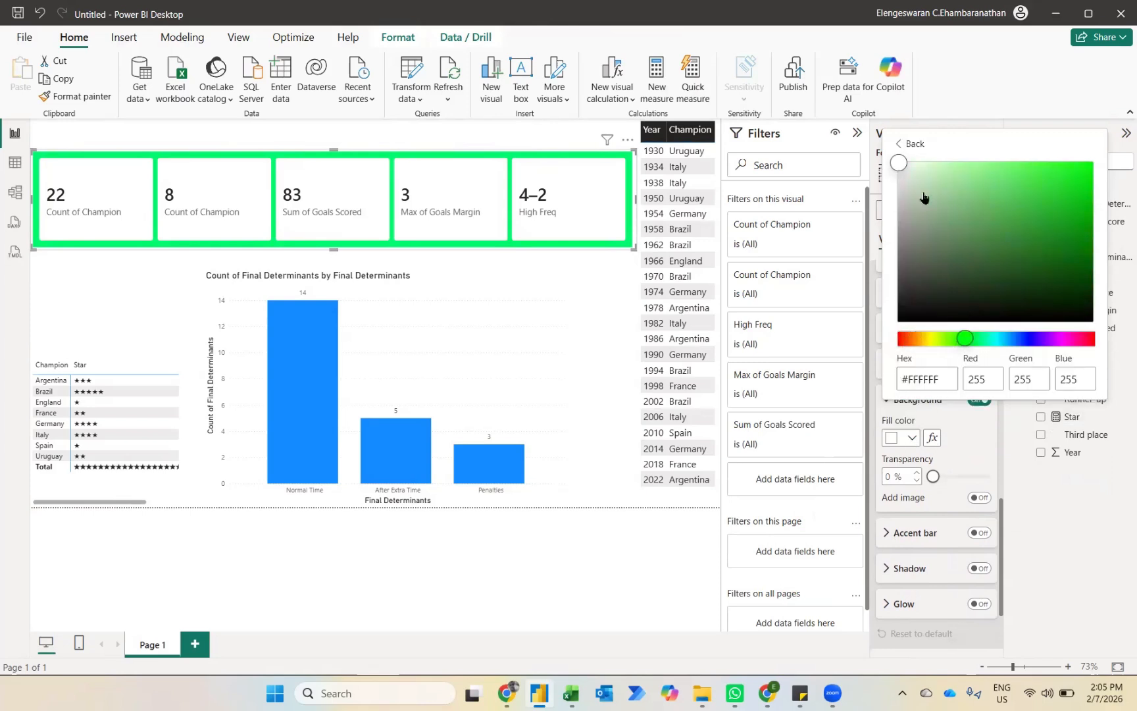
pyautogui.click(1093, 245)
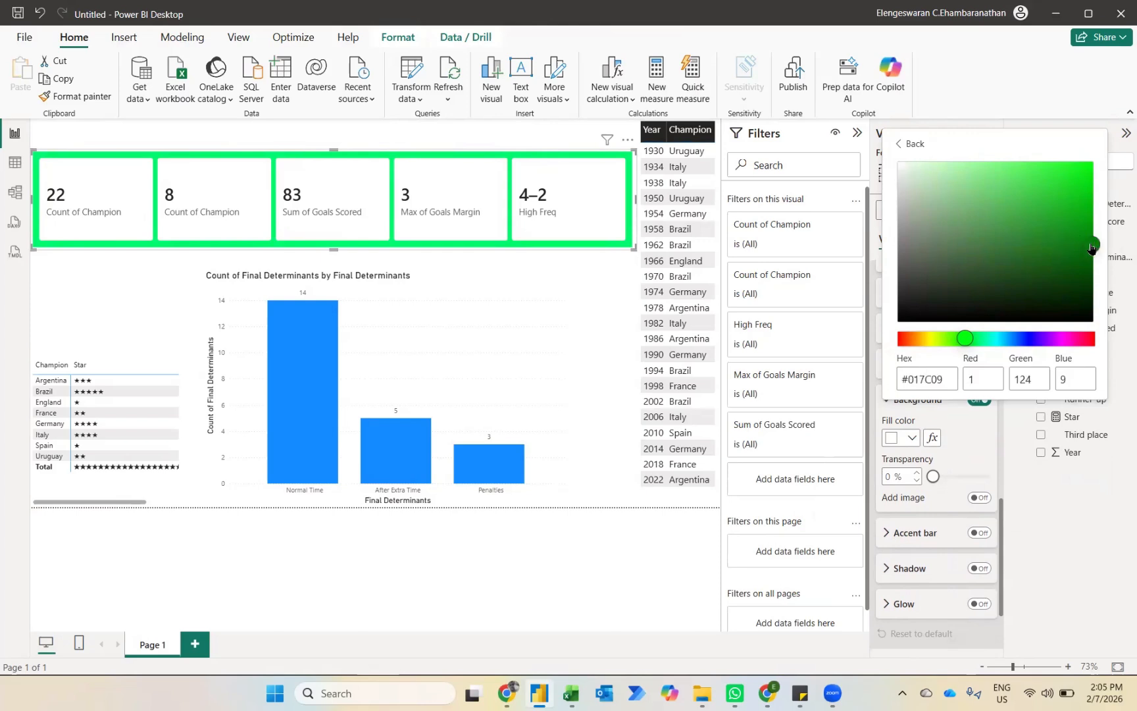
pyautogui.click(986, 452)
# Step: Change the callout values of all cards to white and center them horizontally
pyautogui.scroll(-3, 958, 504)
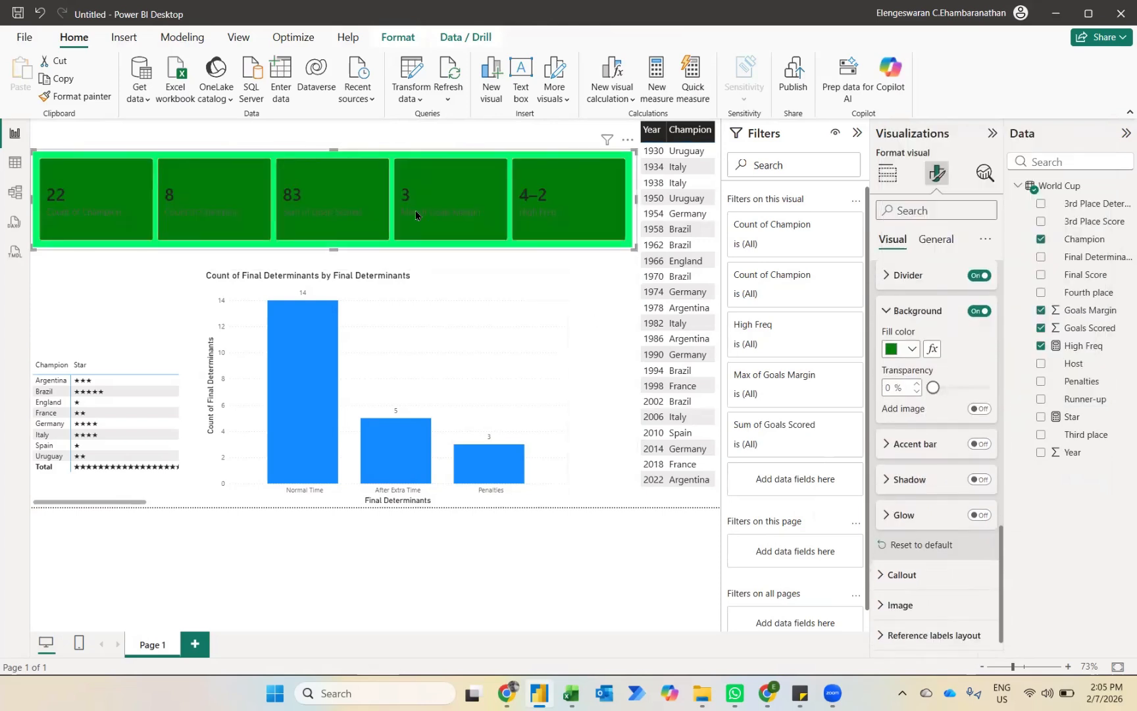
pyautogui.click(903, 576)
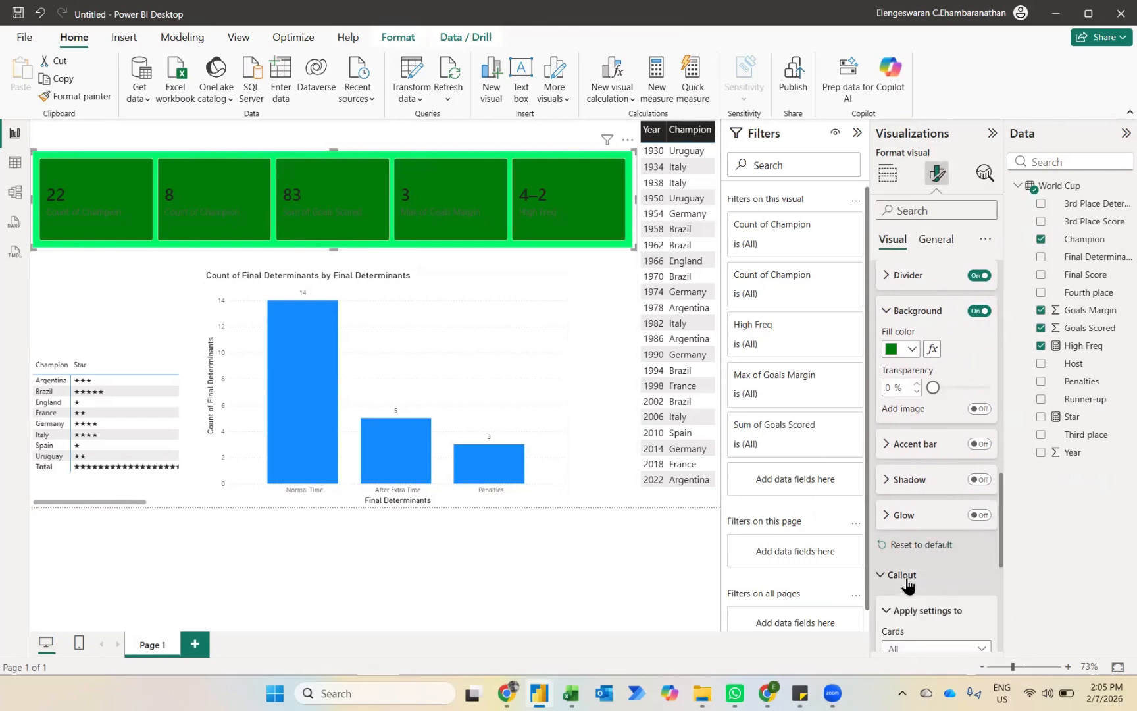
pyautogui.scroll(-4, 907, 579)
pyautogui.click(886, 467)
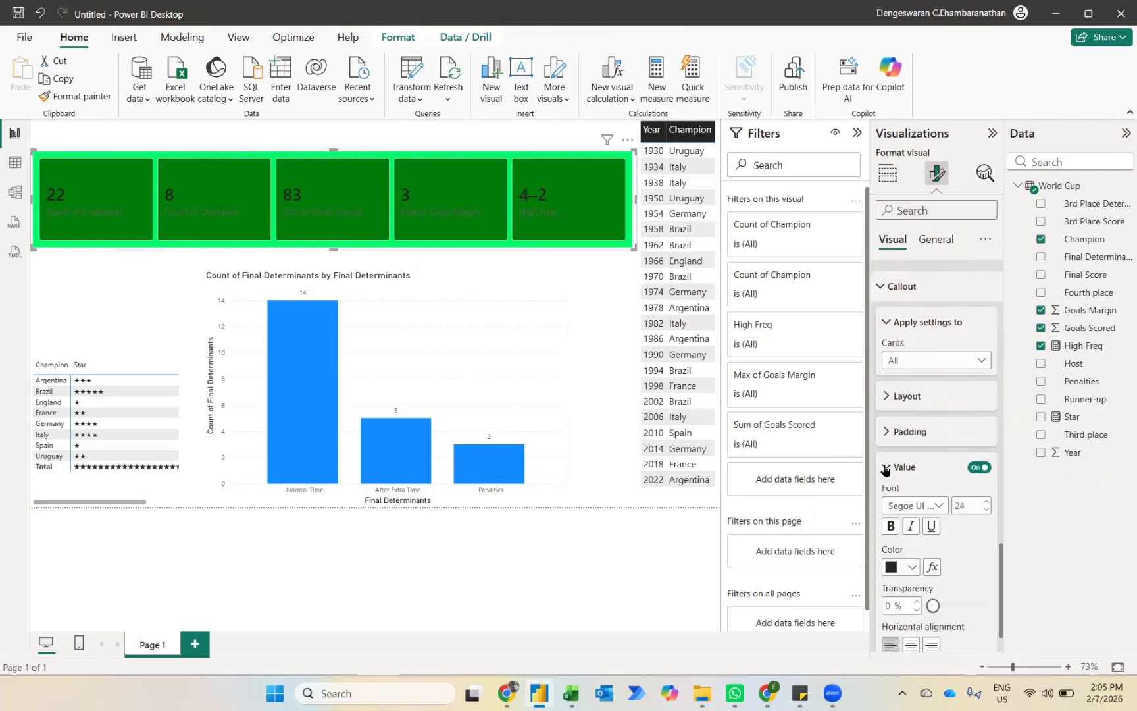
pyautogui.click(914, 568)
pyautogui.click(935, 478)
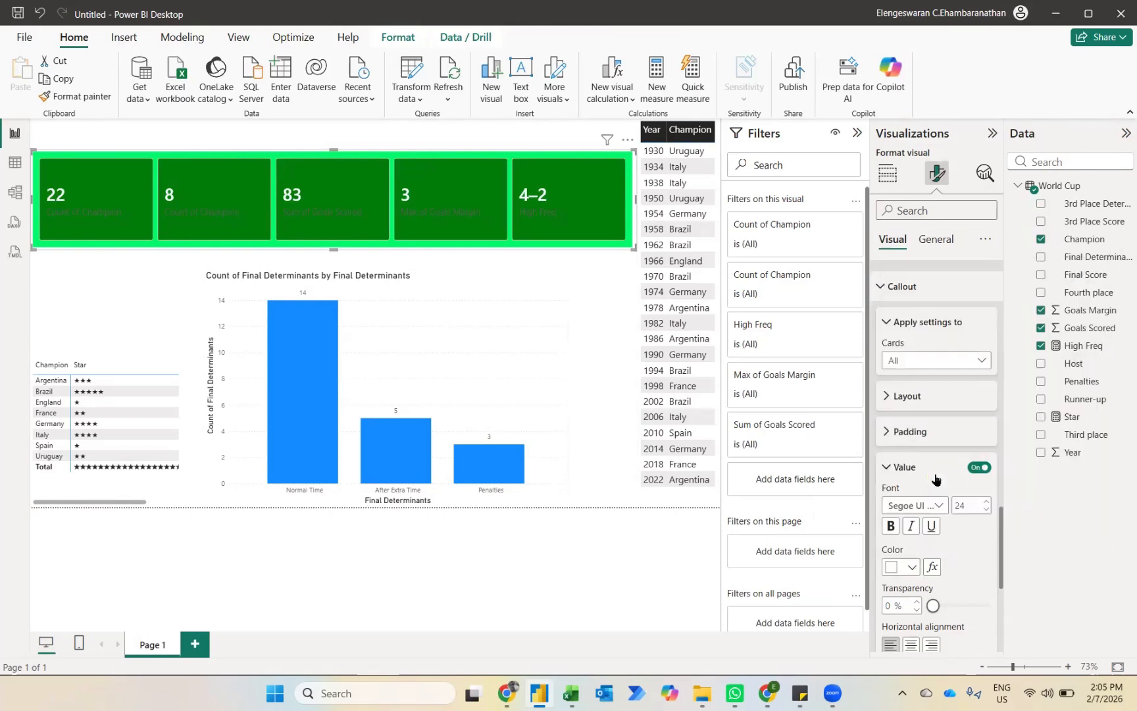
pyautogui.scroll(-2, 950, 569)
pyautogui.click(912, 550)
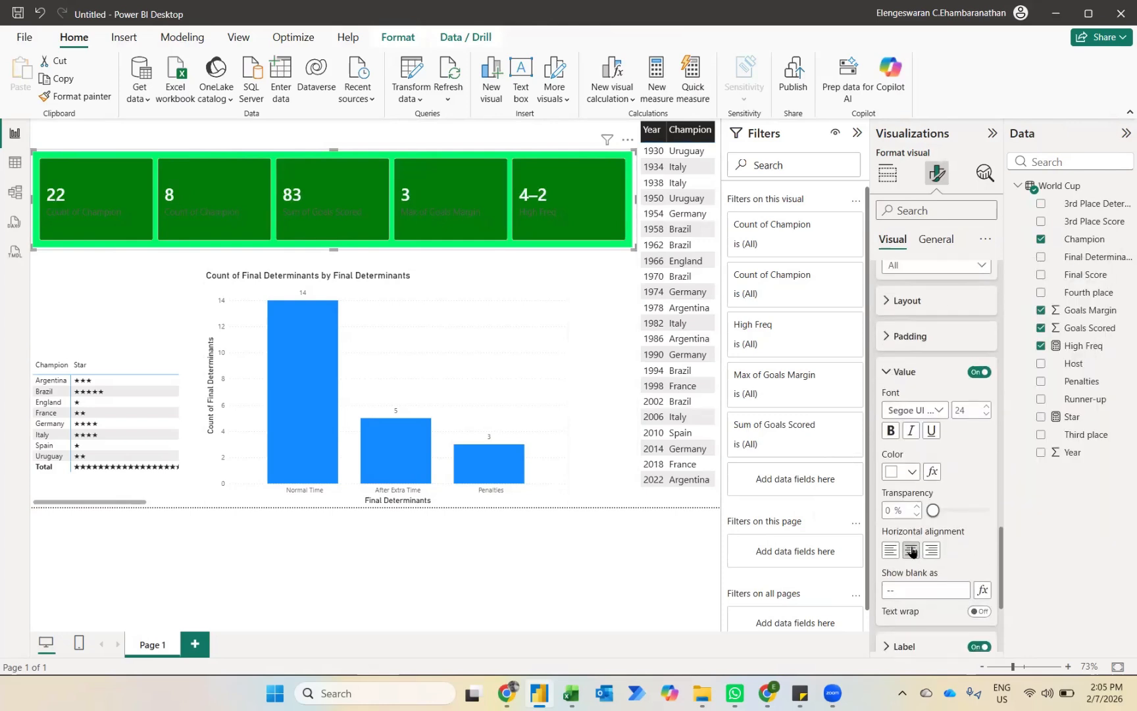
# Step: Set the callout label color of all cards to white
pyautogui.scroll(-4, 938, 595)
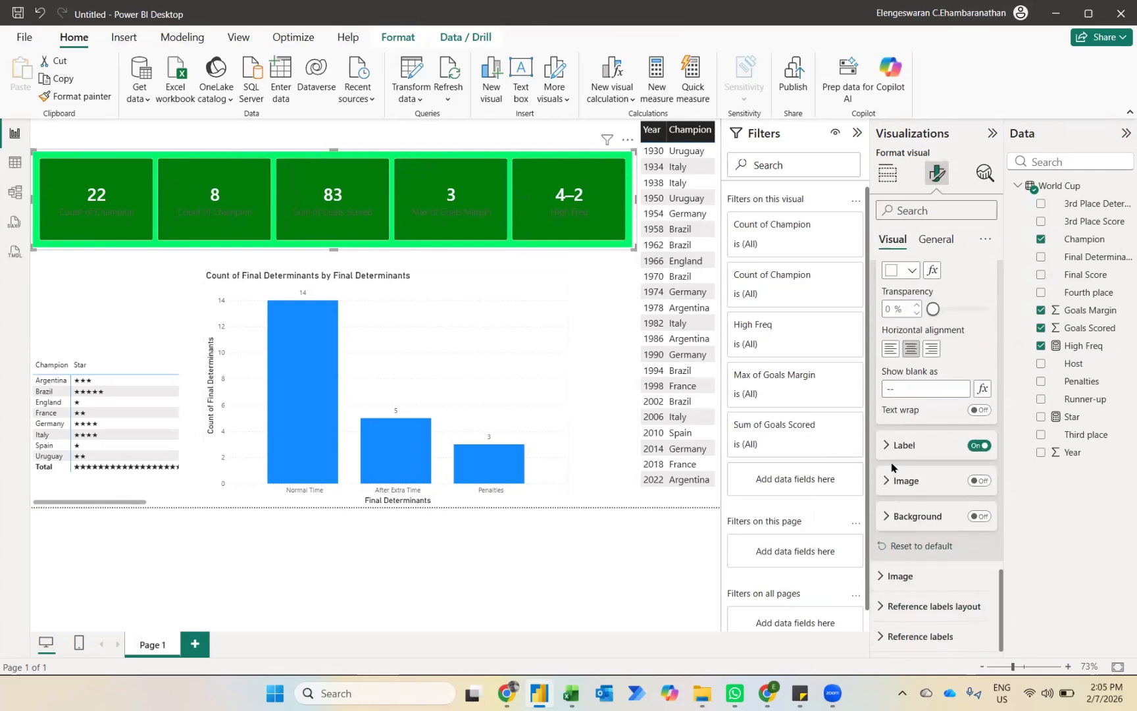
pyautogui.click(892, 457)
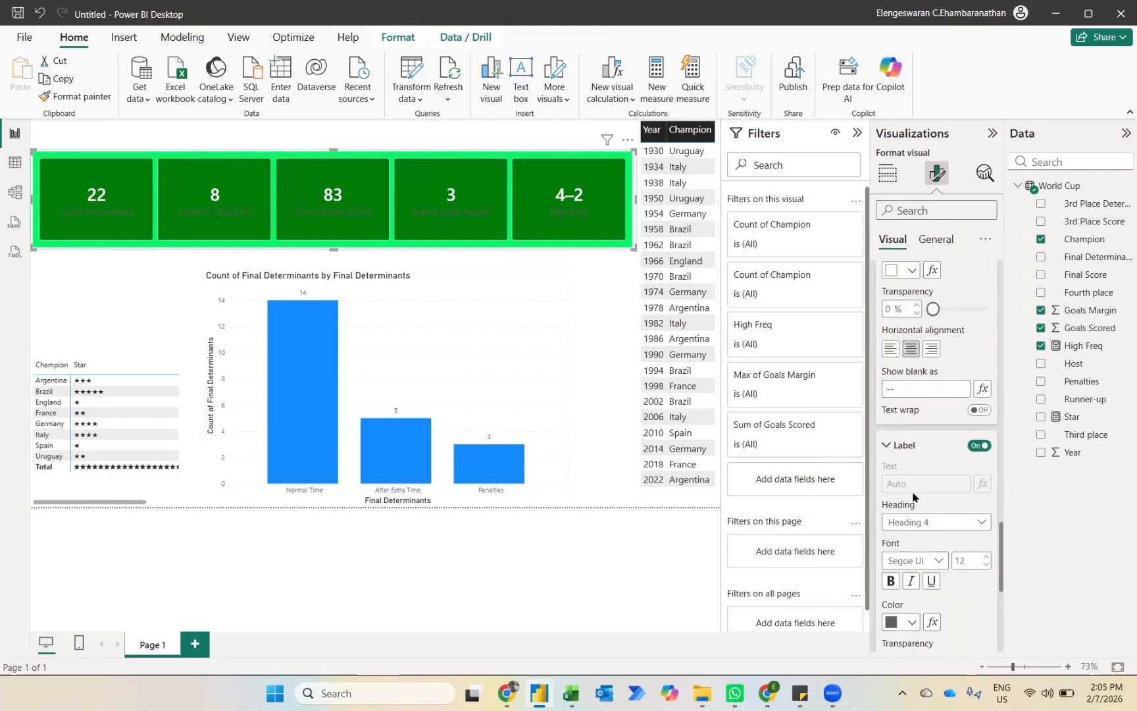
pyautogui.click(918, 624)
pyautogui.click(900, 531)
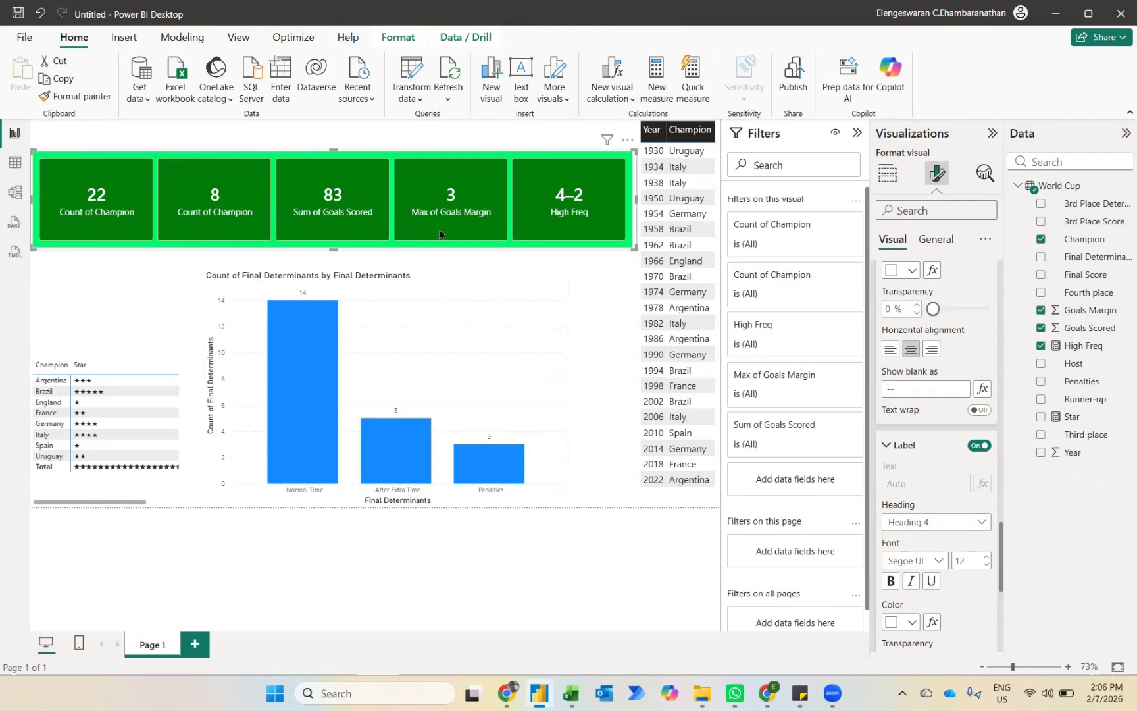
# Step: Rename the summary card's first Count of Champion value as World Cups
pyautogui.click(888, 173)
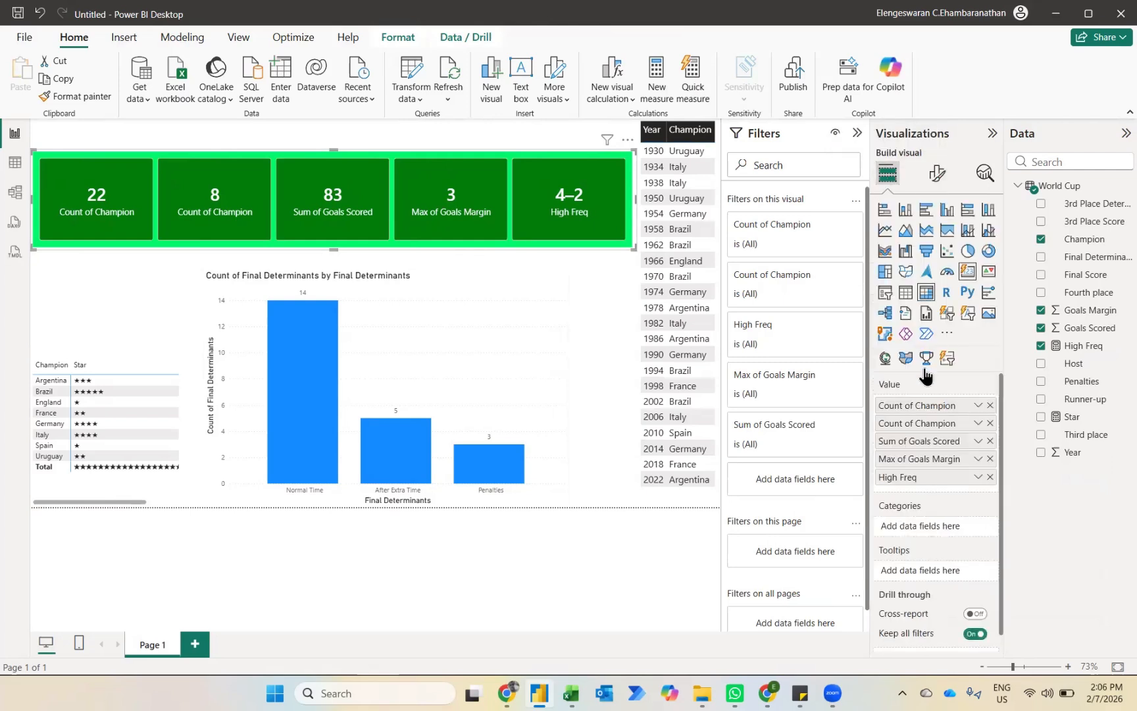
pyautogui.doubleClick(918, 406)
pyautogui.write('World')
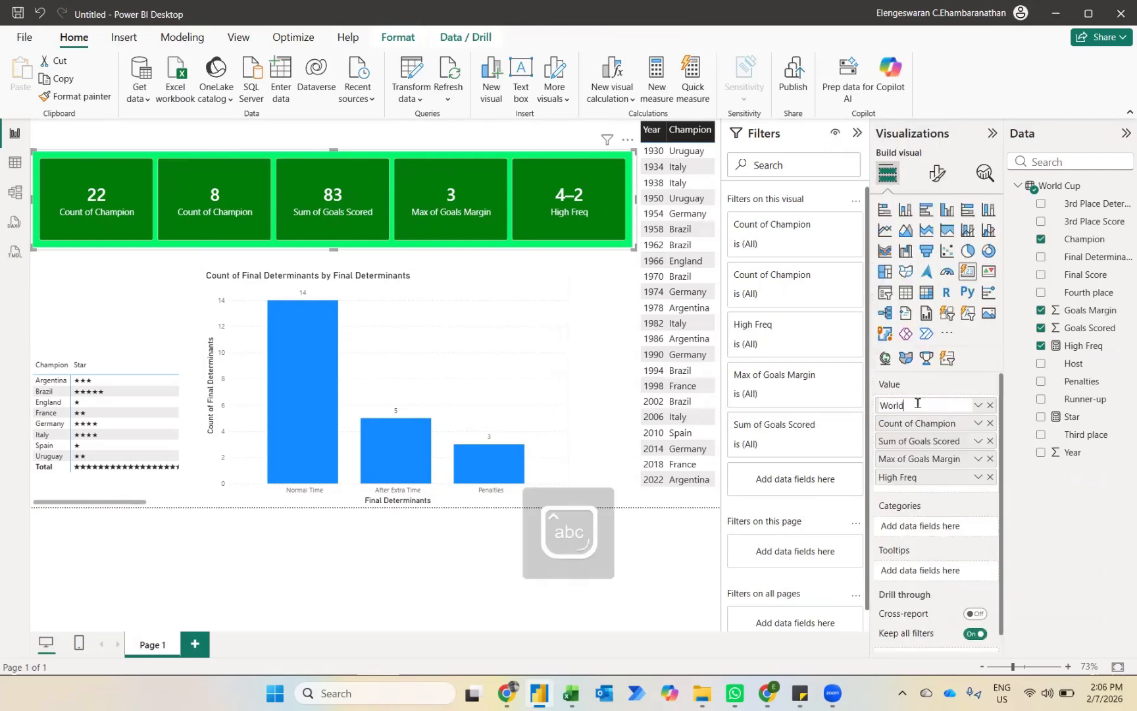
pyautogui.write(' Cups')
pyautogui.press('Return')
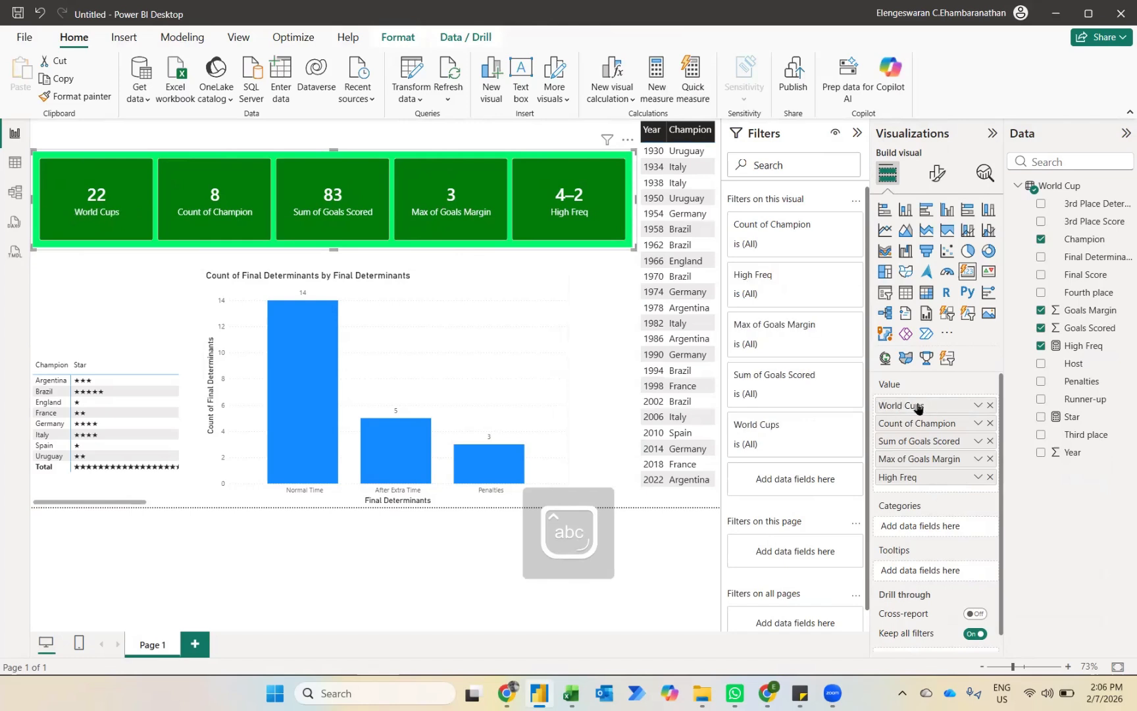
# Step: Rename the summary card's remaining Count of Champion value as Different Champions
pyautogui.doubleClick(910, 423)
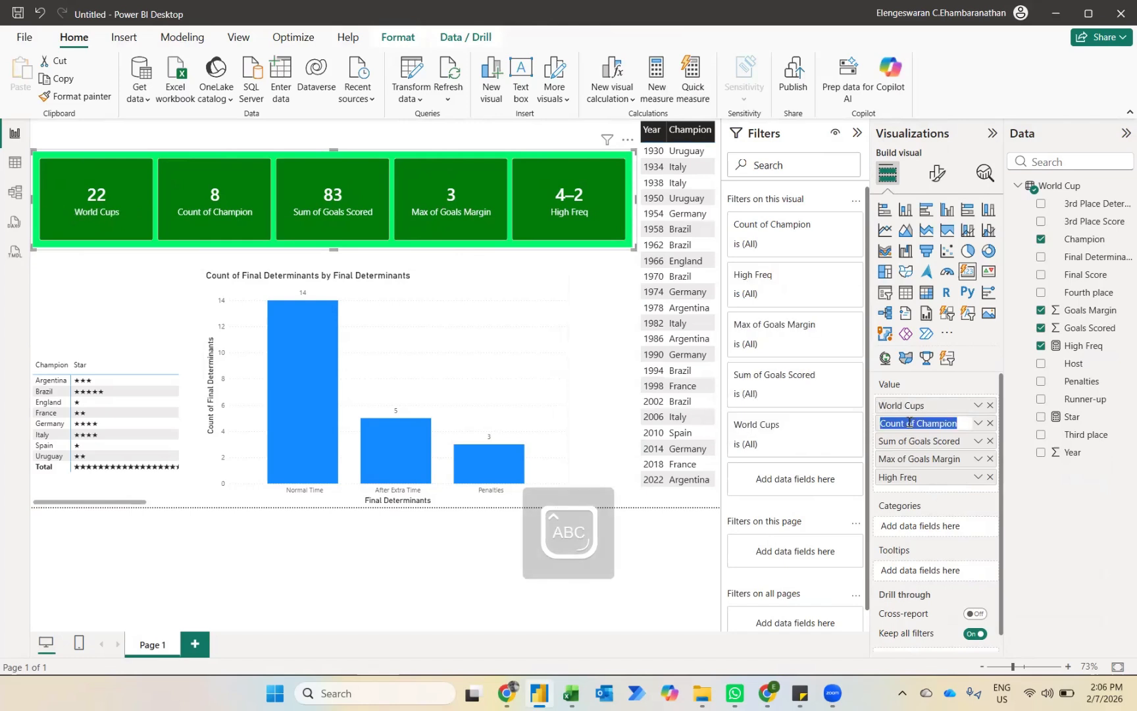
pyautogui.write('Different ')
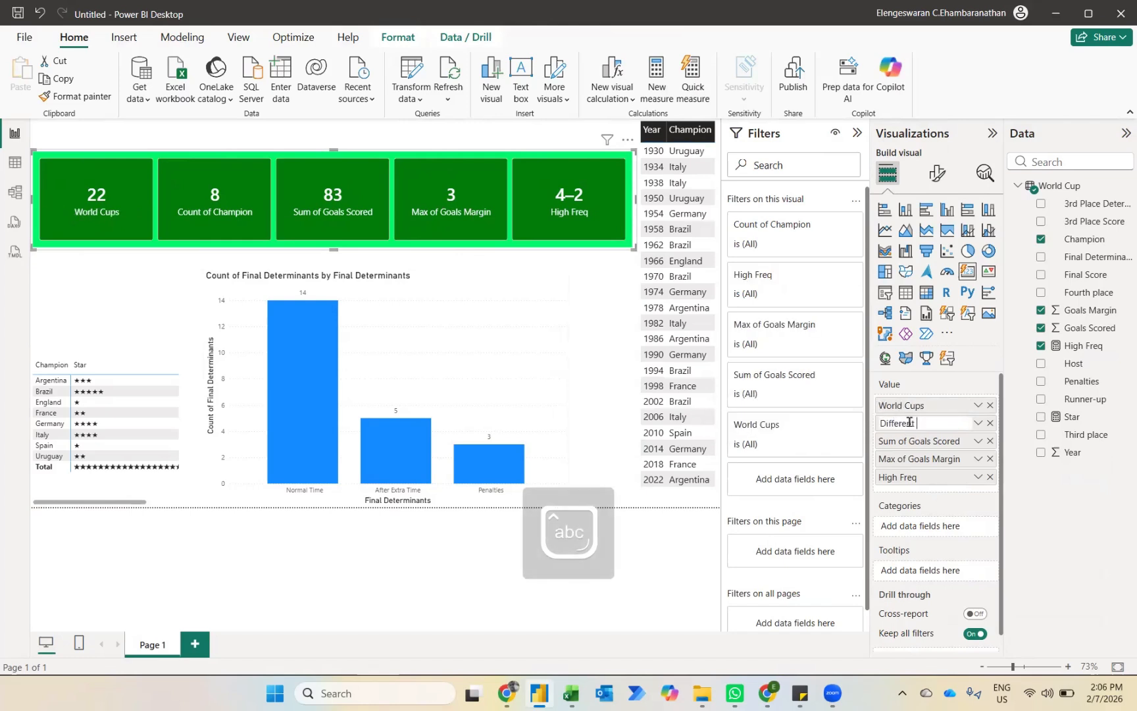
pyautogui.write('Champions')
pyautogui.press('Return')
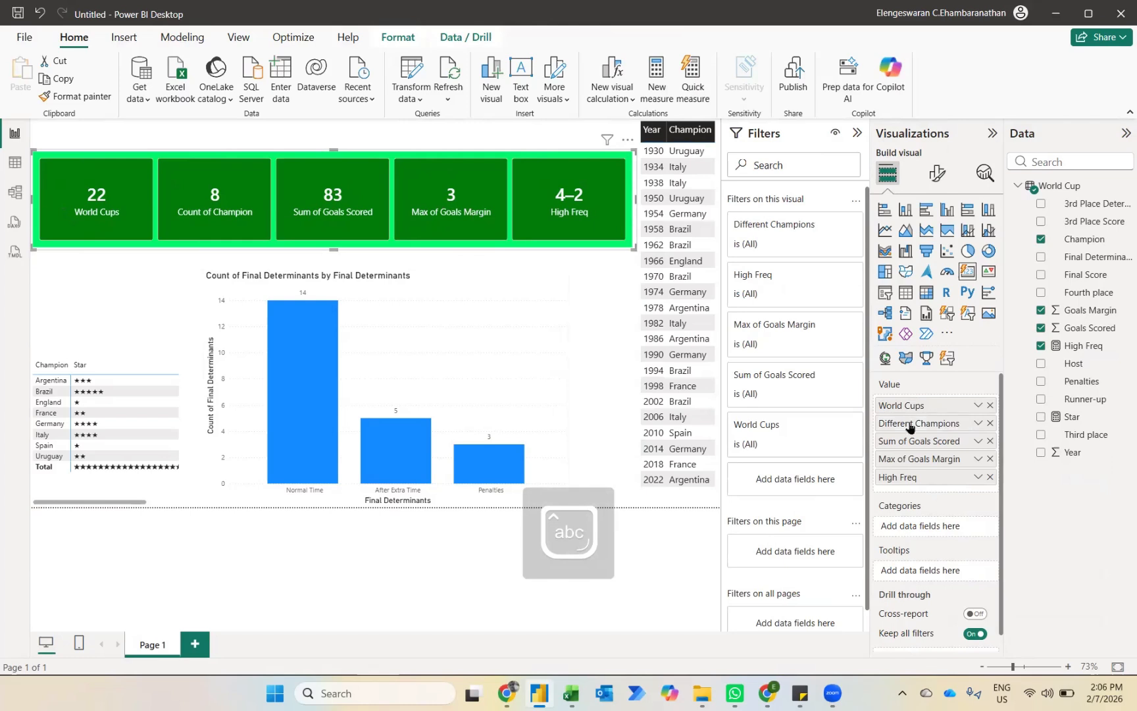
# Step: Rename the summary card's Sum of Goals Scored value as Total Goals Scored
pyautogui.doubleClick(905, 442)
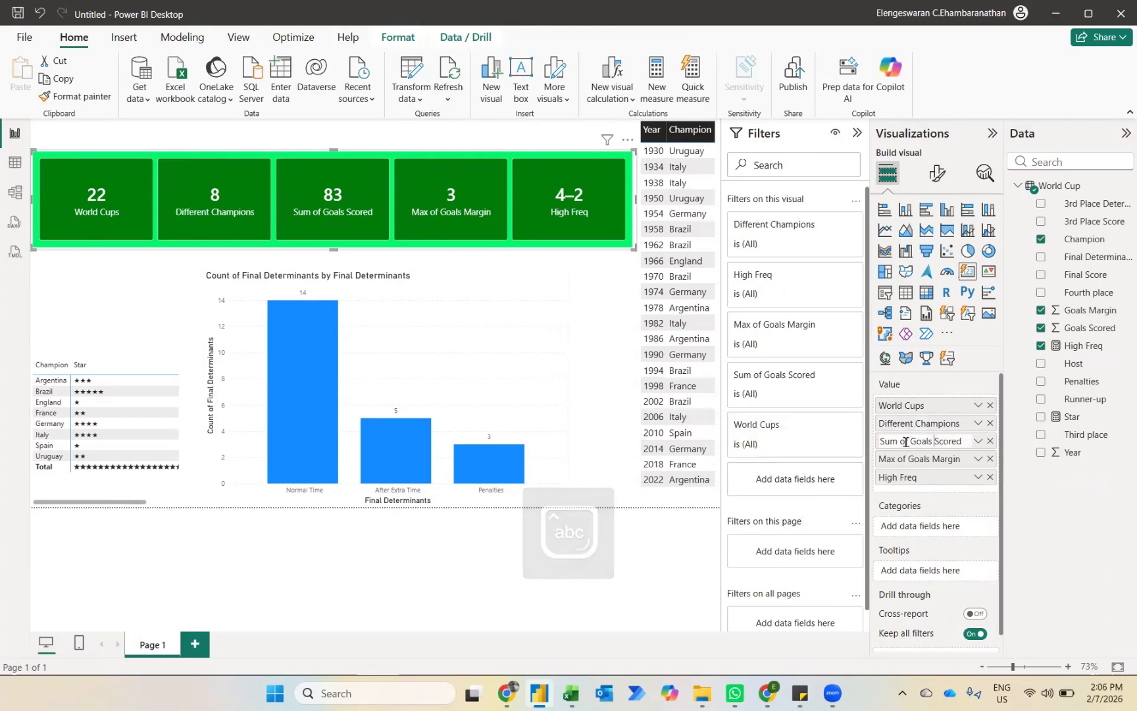
pyautogui.press('Home')
pyautogui.hotkey('ctrl', 'shift', 'Right')
pyautogui.hotkey('ctrl', 'shift', 'Right')
pyautogui.write('Total')
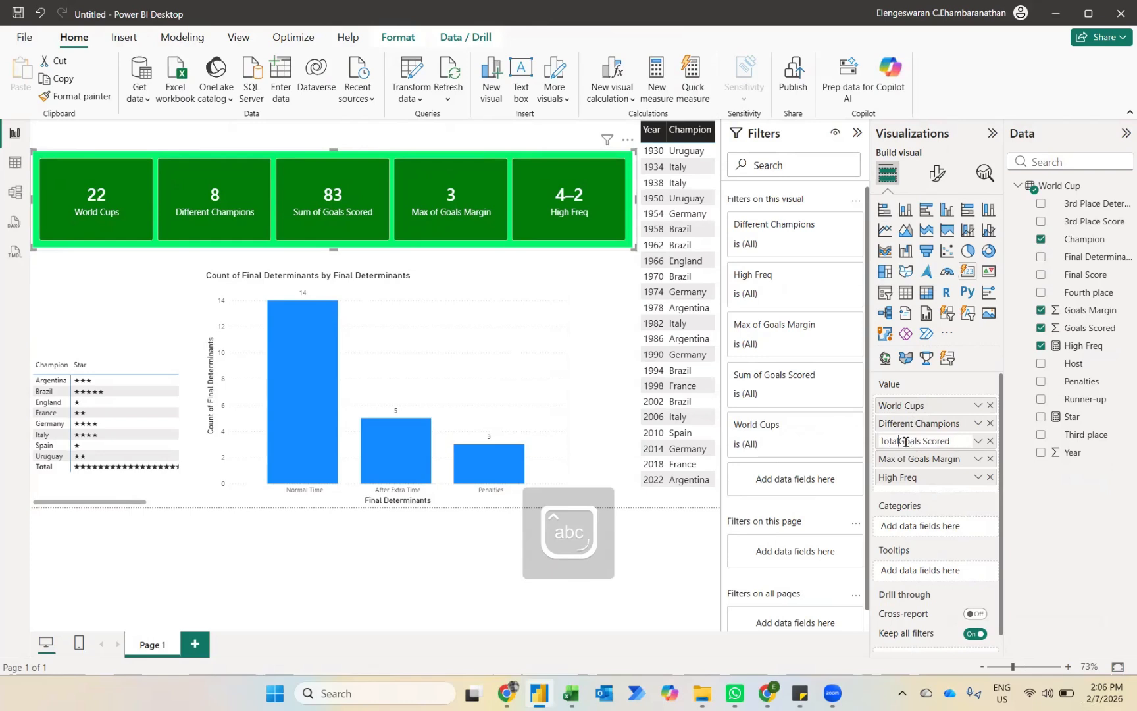
pyautogui.press('Return')
# Step: Rename the summary card's Max of Goals Margin value as Highest Goals Margin
pyautogui.doubleClick(905, 462)
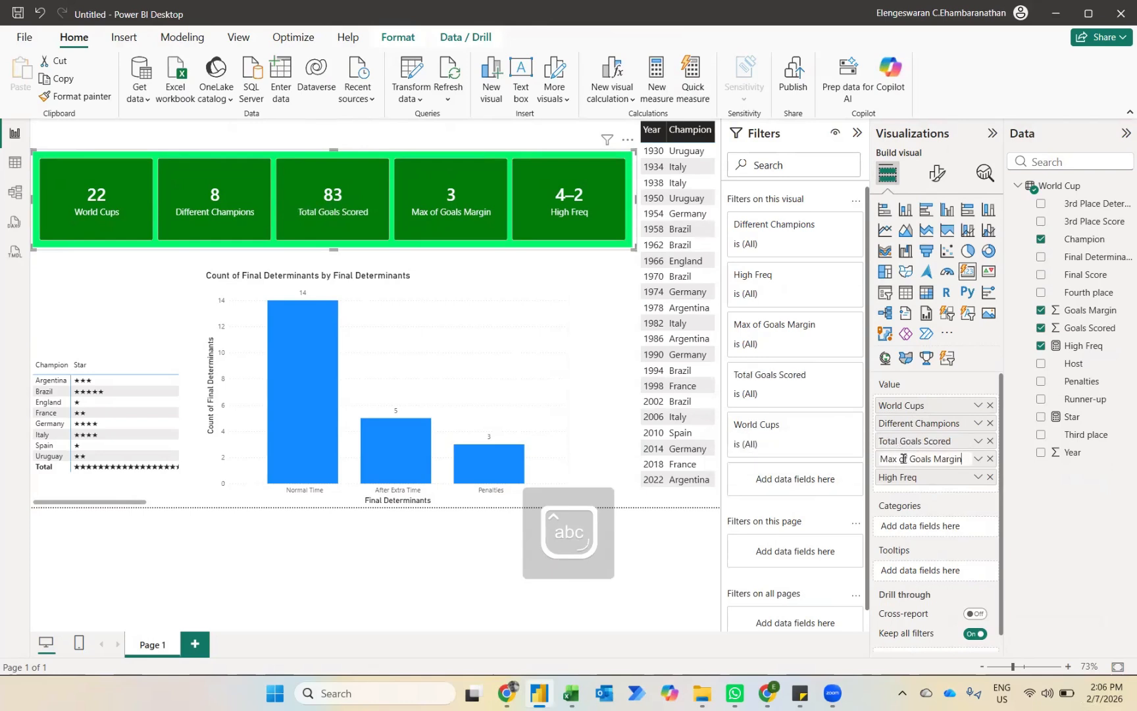
pyautogui.press('Home')
pyautogui.hotkey('ctrl', 'shift', 'Right')
pyautogui.hotkey('ctrl', 'shift', 'Right')
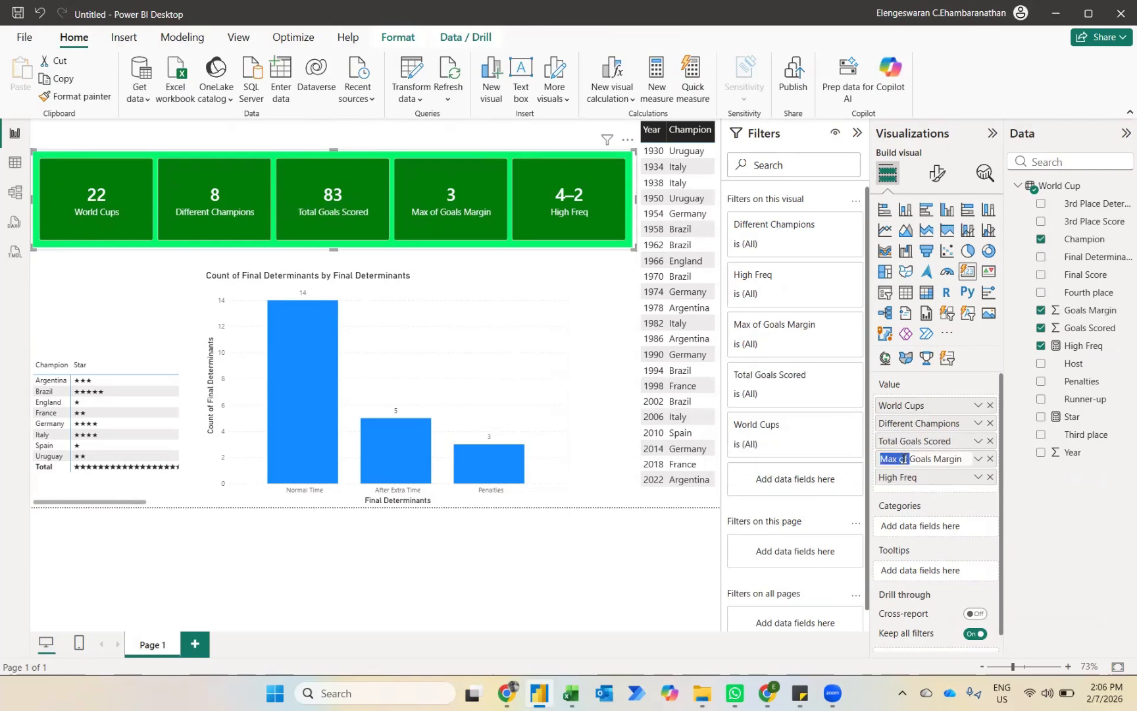
pyautogui.write('Highest')
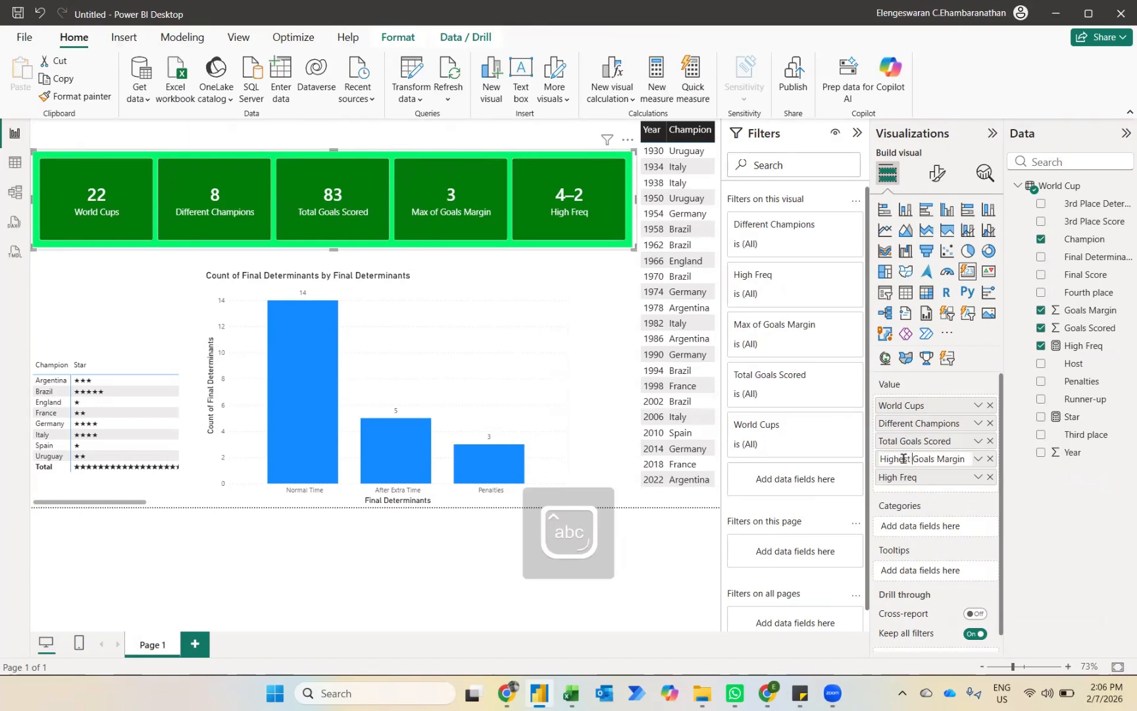
pyautogui.press('Return')
# Step: Rename the summary card's High Freq value as Most Frequent Score
pyautogui.doubleClick(901, 477)
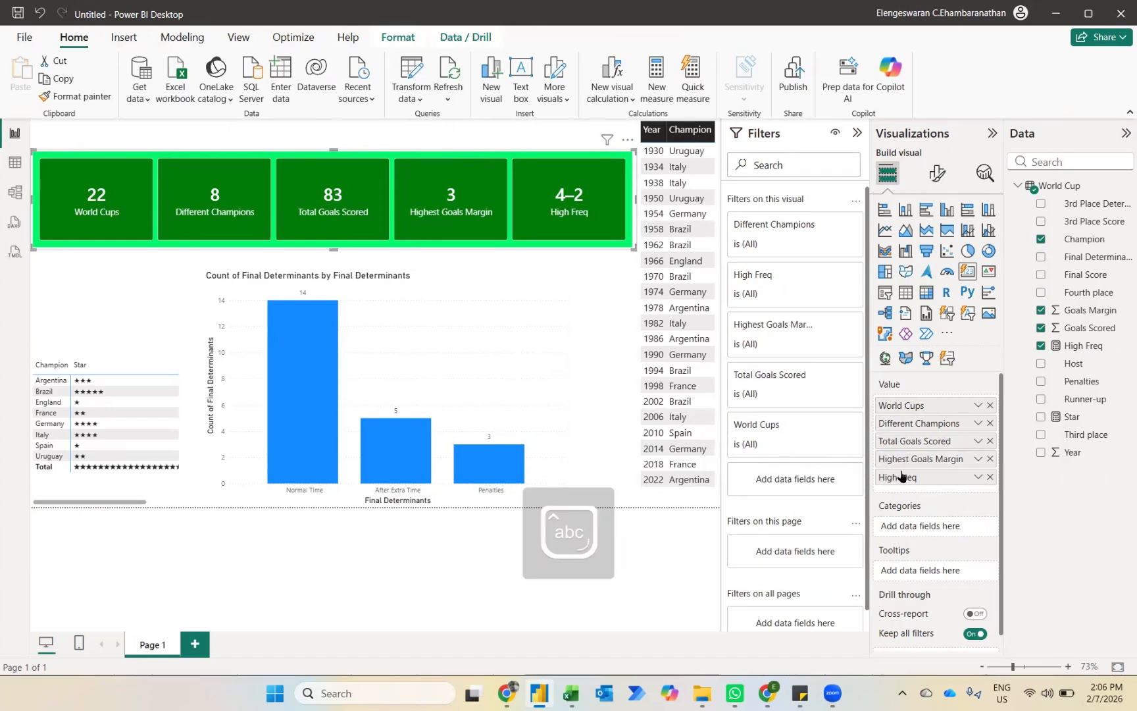
pyautogui.hotkey('ctrl', 'a')
pyautogui.write('Most Frequent Sxcore')
pyautogui.press('Return')
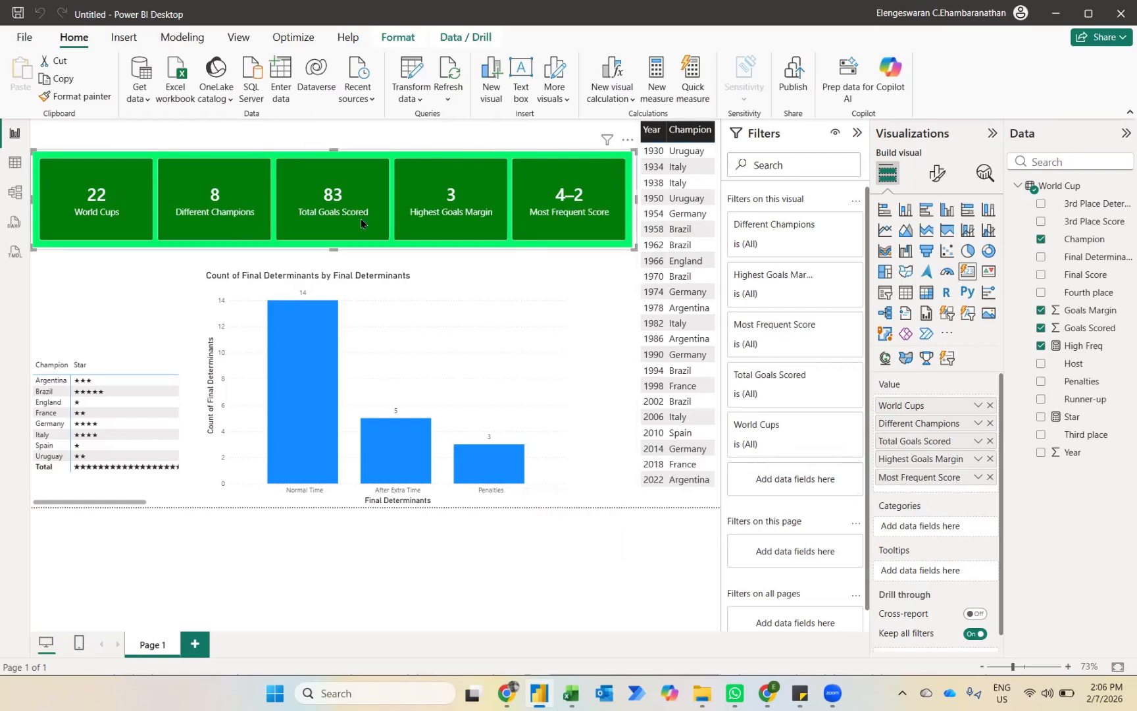
# Step: Enlarge the final-determinants column chart so it reaches the champions table beside it and the cards above it
pyautogui.click(457, 300)
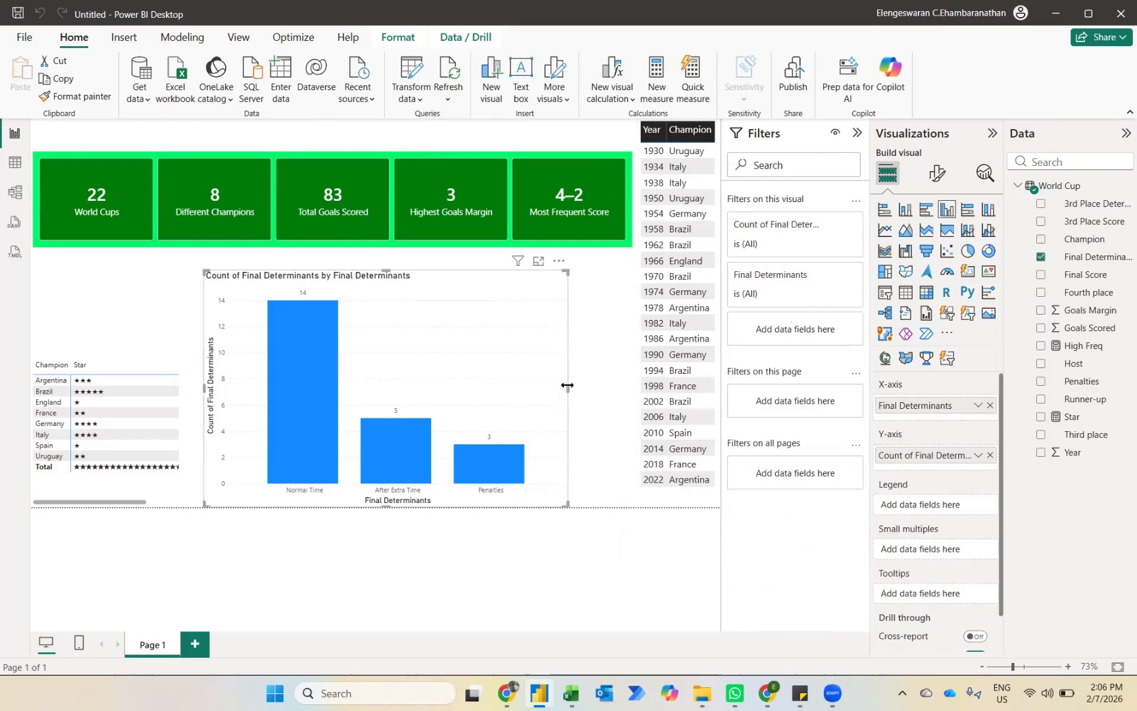
pyautogui.moveTo(567, 384); pyautogui.dragTo(636, 389)
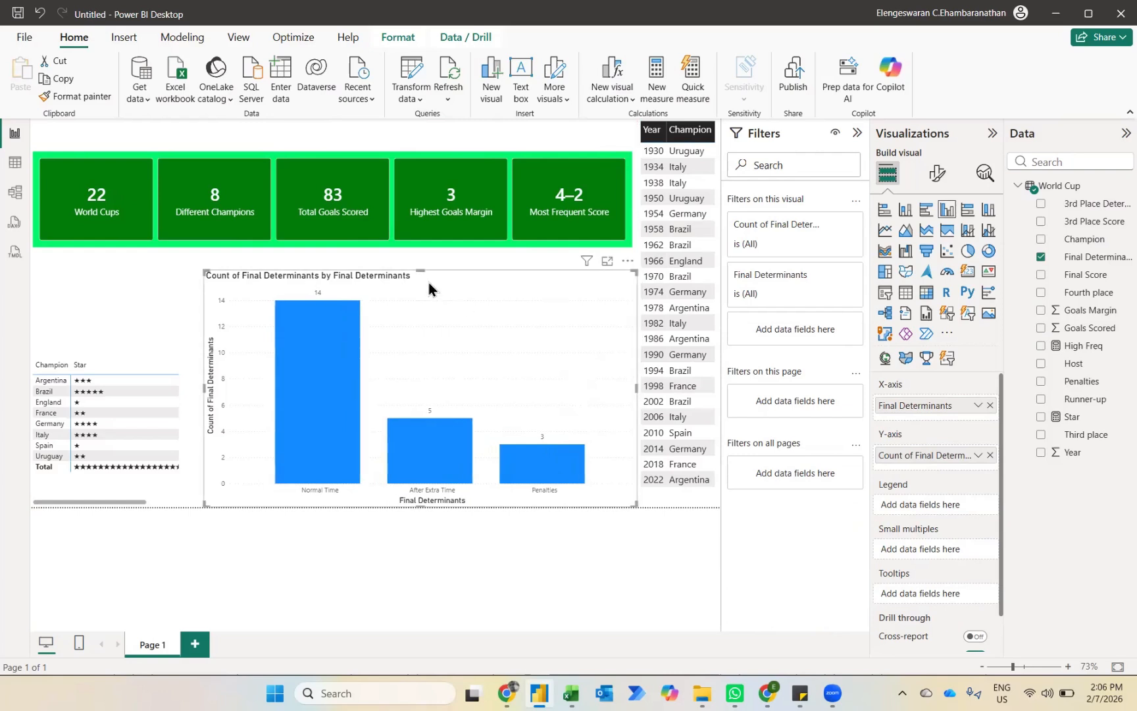
pyautogui.moveTo(423, 272); pyautogui.dragTo(421, 250)
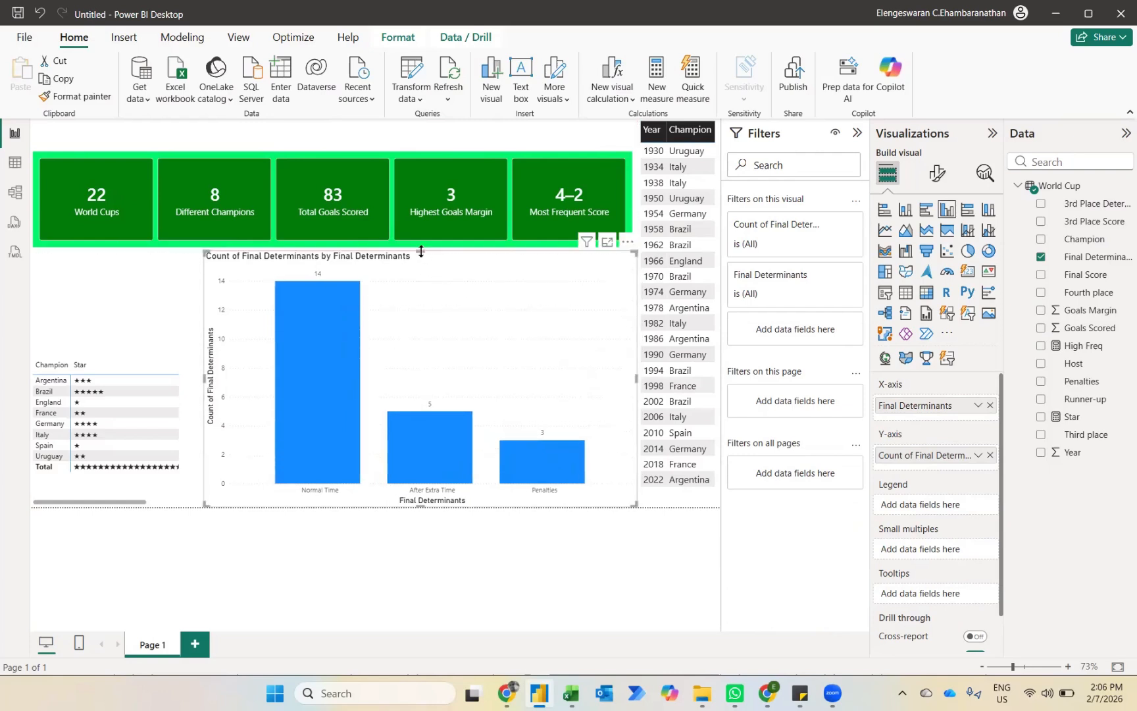
# Step: Set up conditional formatting for the color of the final-determinants chart's columns, using the Gradient format style
pyautogui.click(934, 173)
pyautogui.click(903, 456)
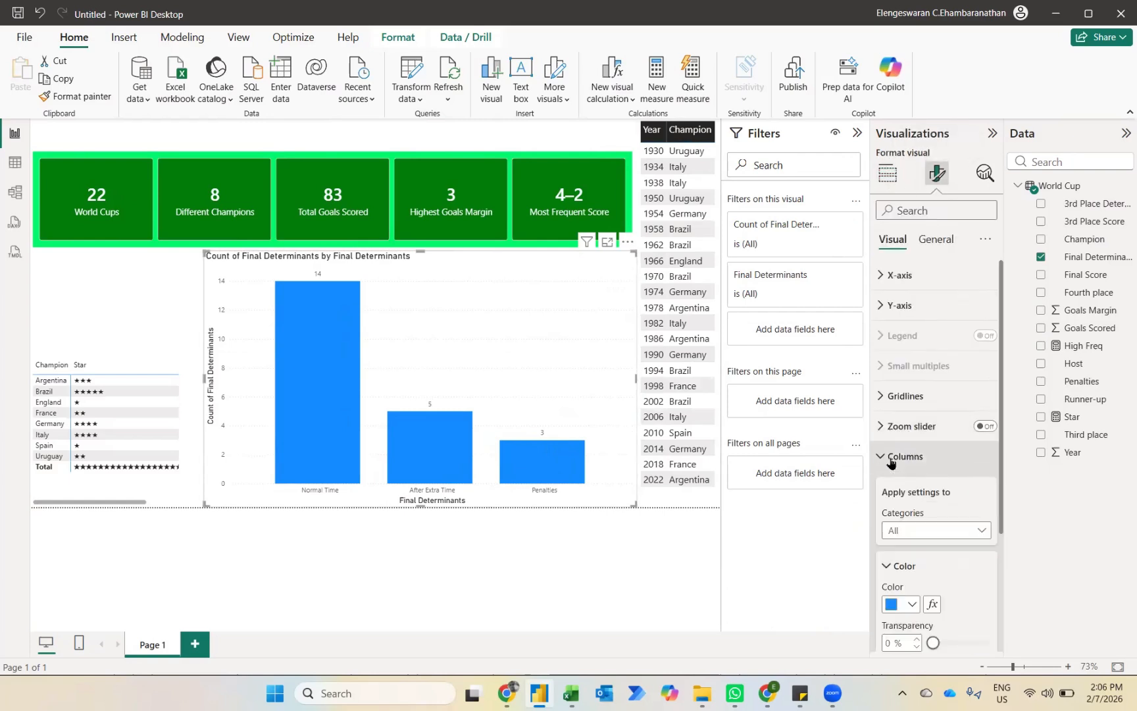
pyautogui.click(917, 607)
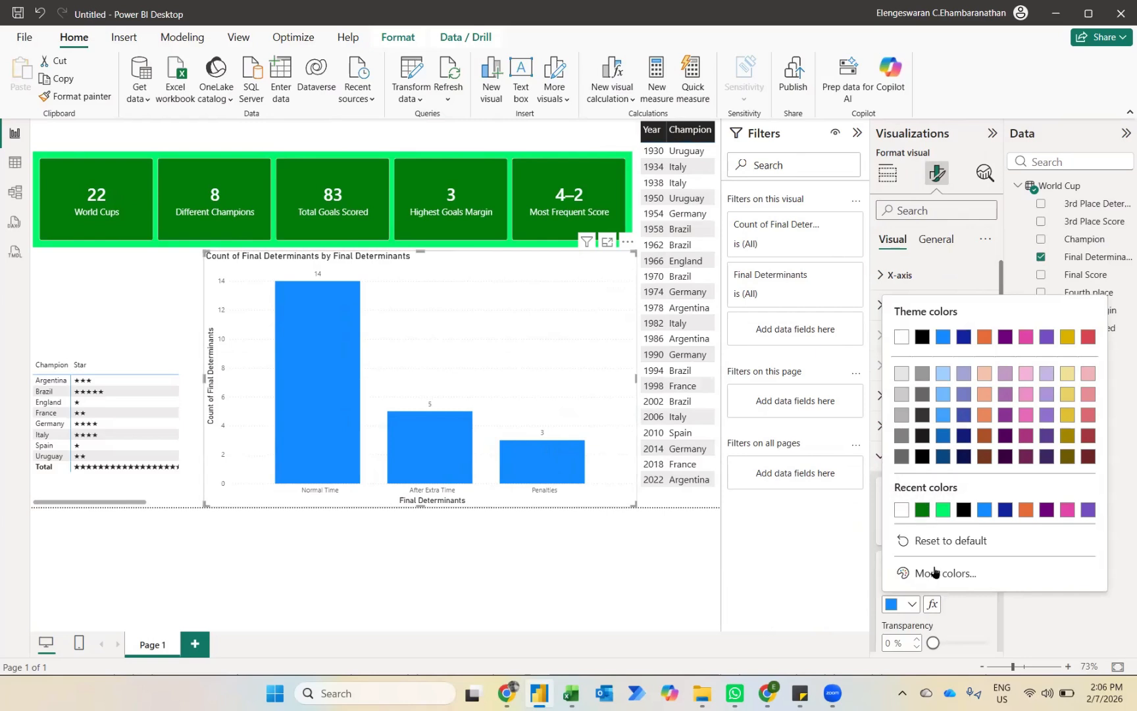
pyautogui.click(933, 606)
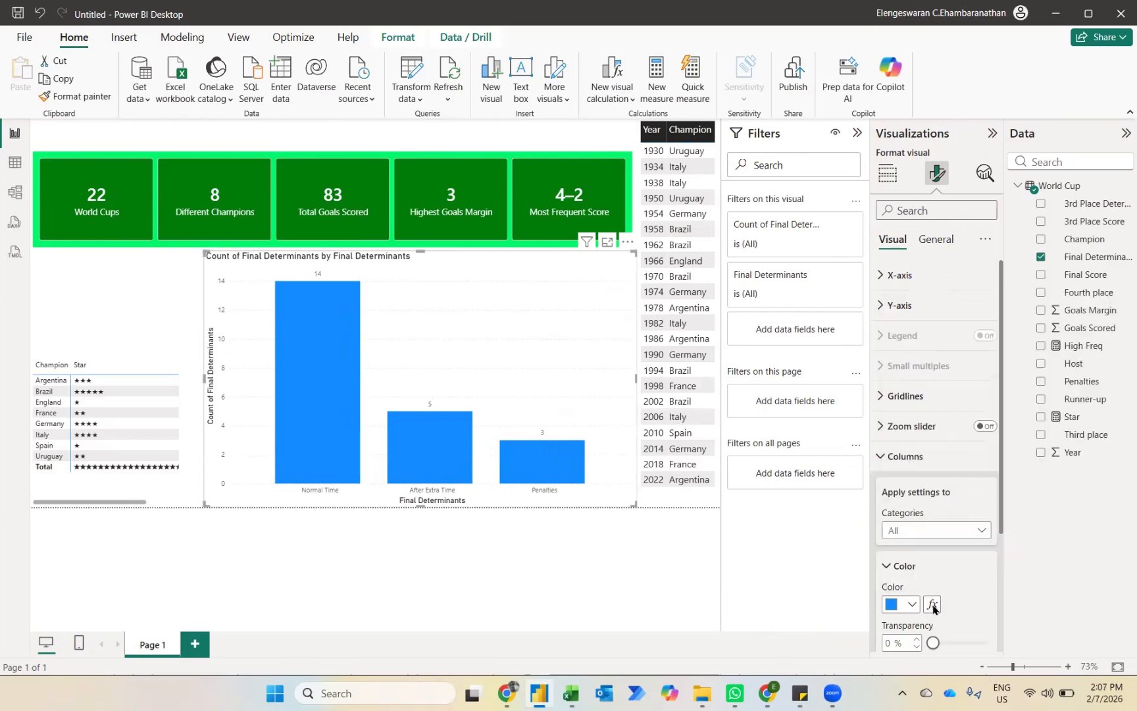
pyautogui.click(933, 606)
pyautogui.click(356, 178)
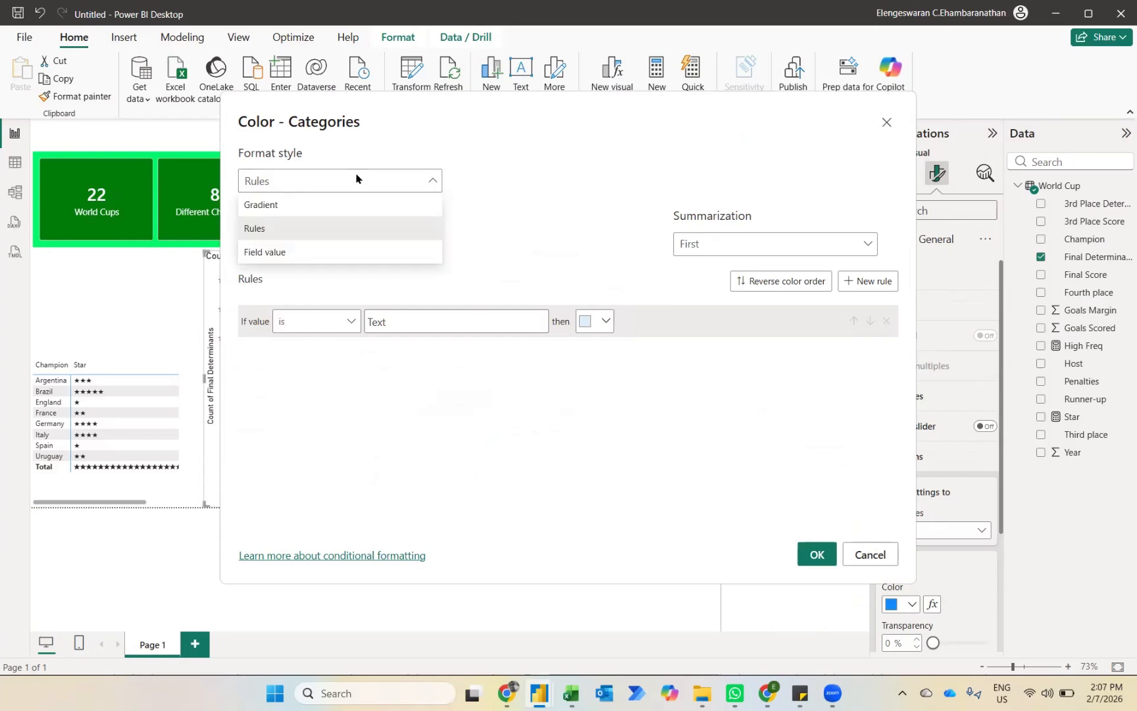
pyautogui.click(258, 209)
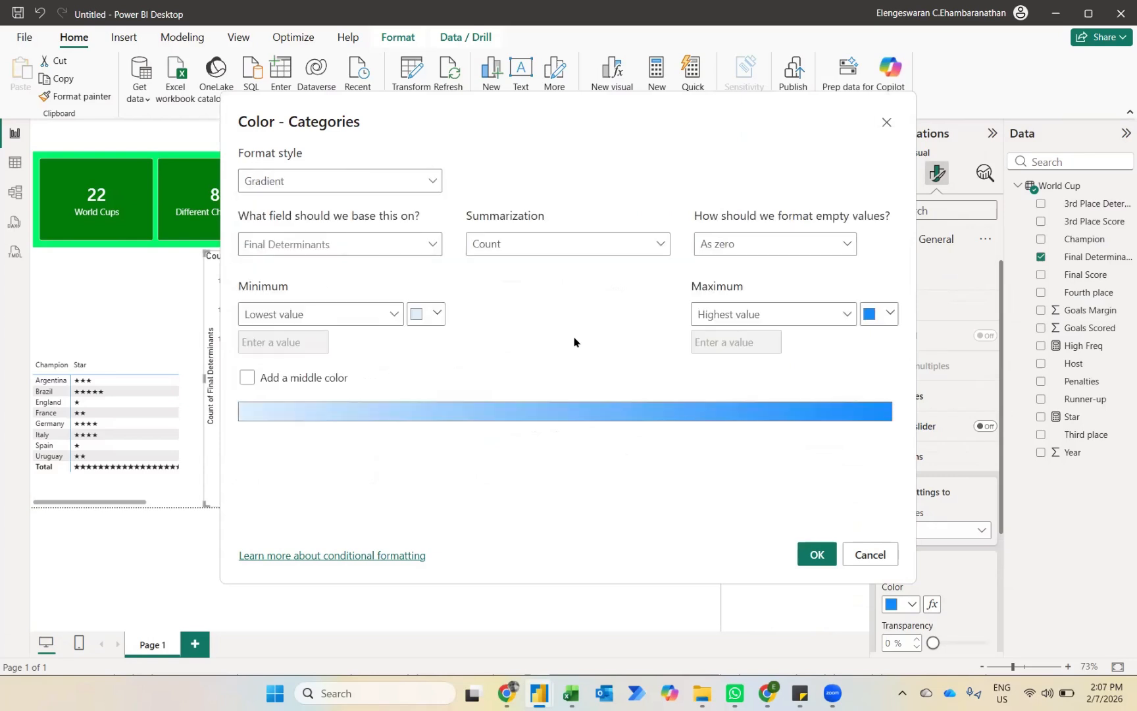
# Step: Set the gradient's color for the highest value to a custom dark green
pyautogui.click(888, 314)
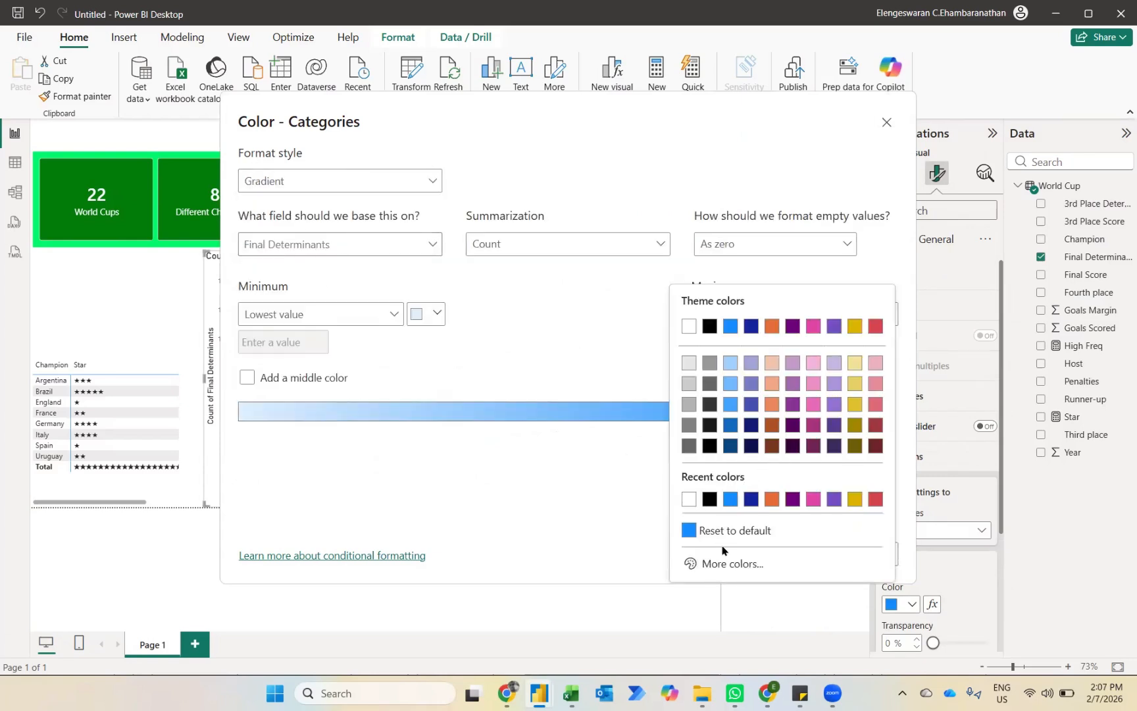
pyautogui.click(719, 565)
pyautogui.moveTo(691, 504); pyautogui.dragTo(757, 500)
pyautogui.moveTo(685, 317); pyautogui.dragTo(796, 376)
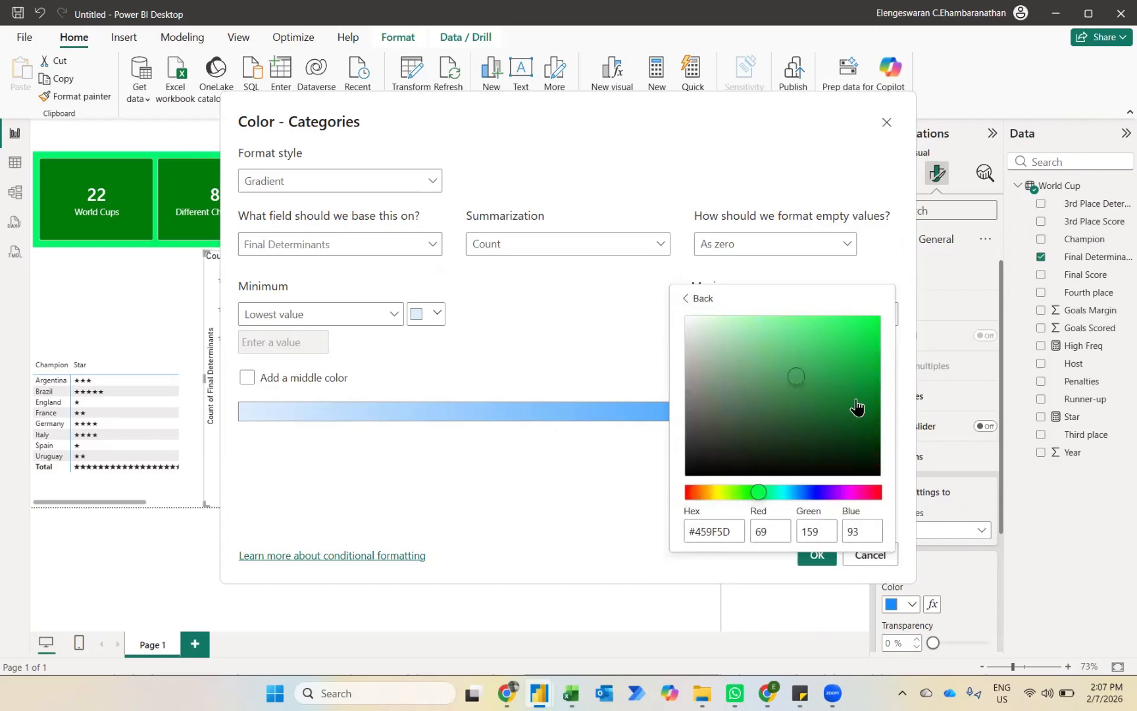
pyautogui.moveTo(855, 407); pyautogui.dragTo(882, 413)
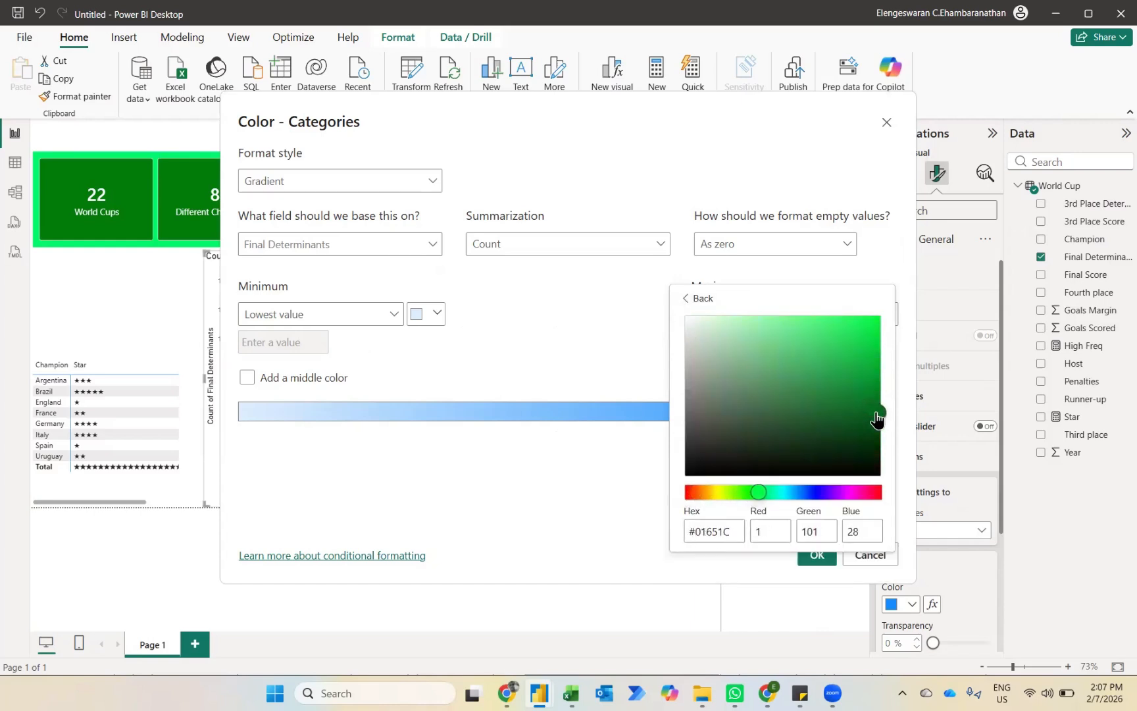
# Step: Set the gradient's lowest-value color to light green #A9FA90, apply the gradient, and turn off the chart's legend
pyautogui.click(437, 322)
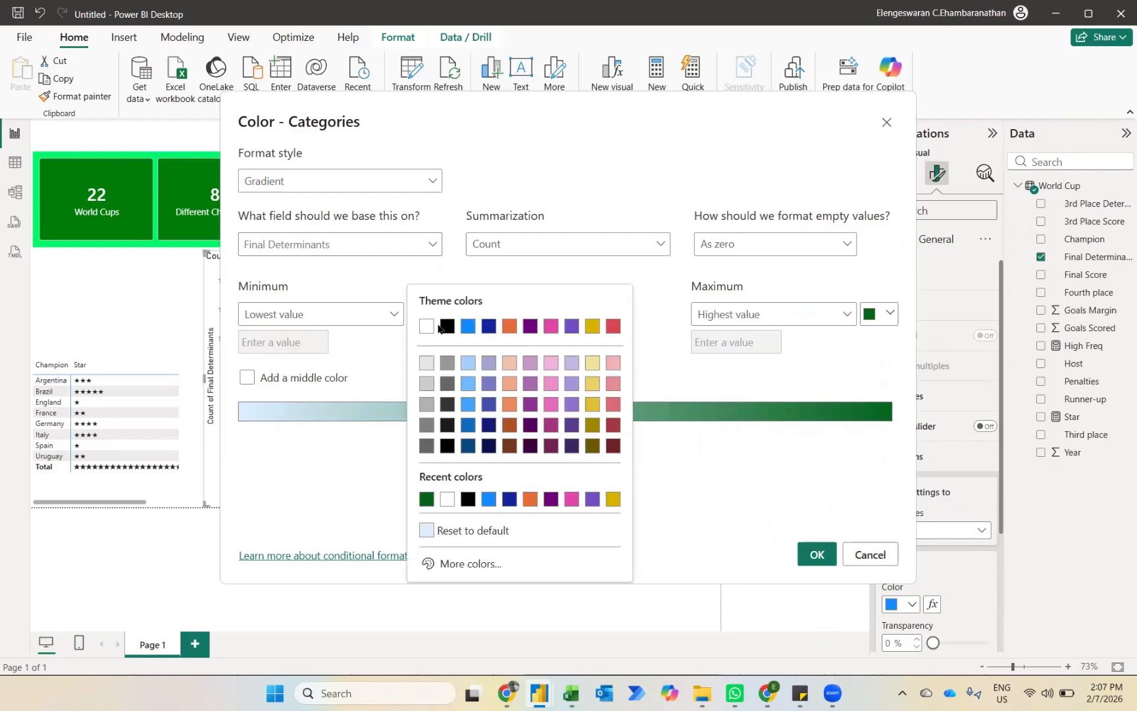
pyautogui.click(461, 564)
pyautogui.moveTo(423, 492); pyautogui.dragTo(481, 492)
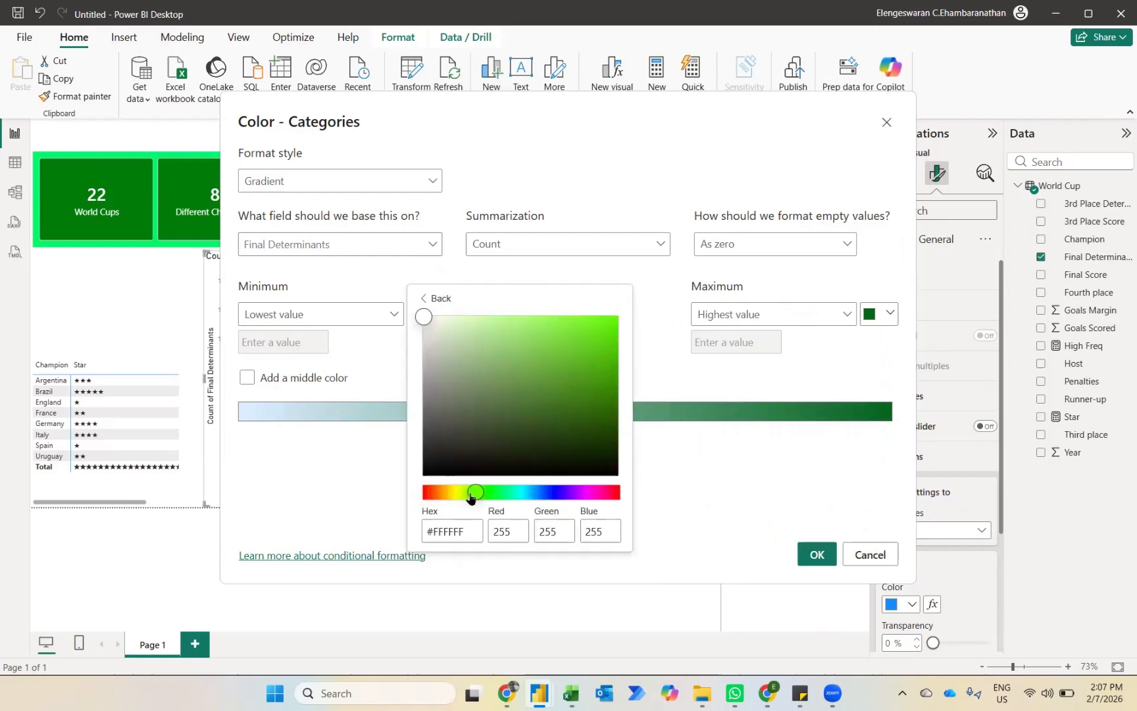
pyautogui.moveTo(426, 320); pyautogui.dragTo(506, 323)
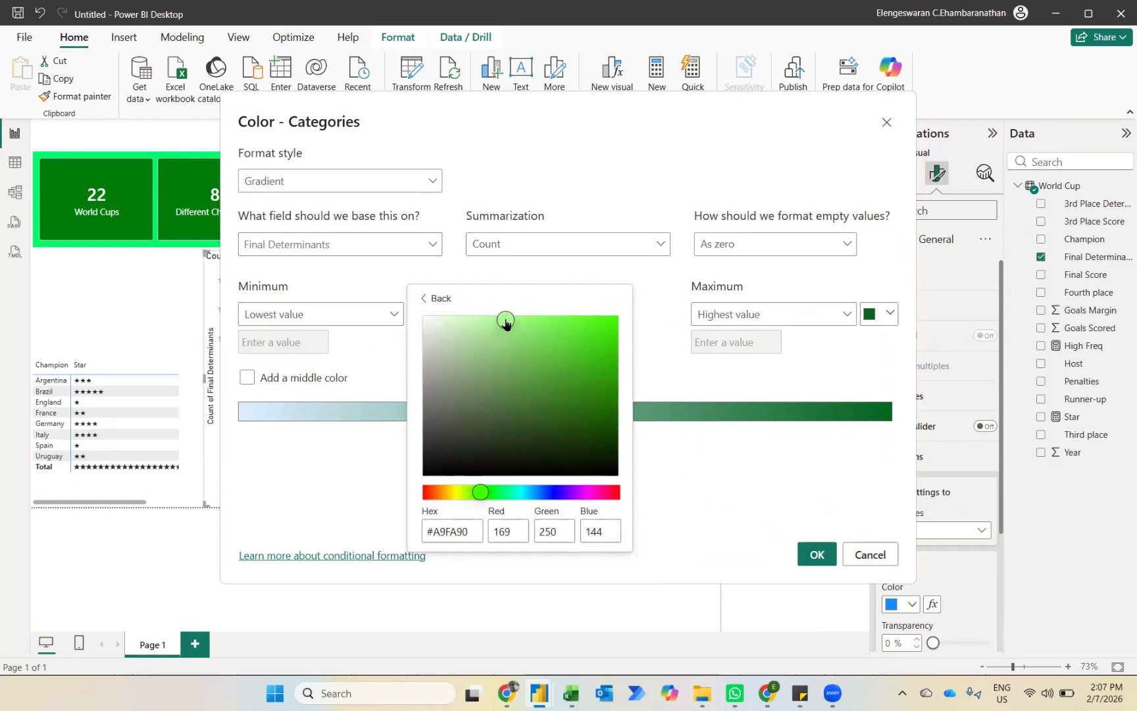
pyautogui.click(668, 511)
pyautogui.click(817, 555)
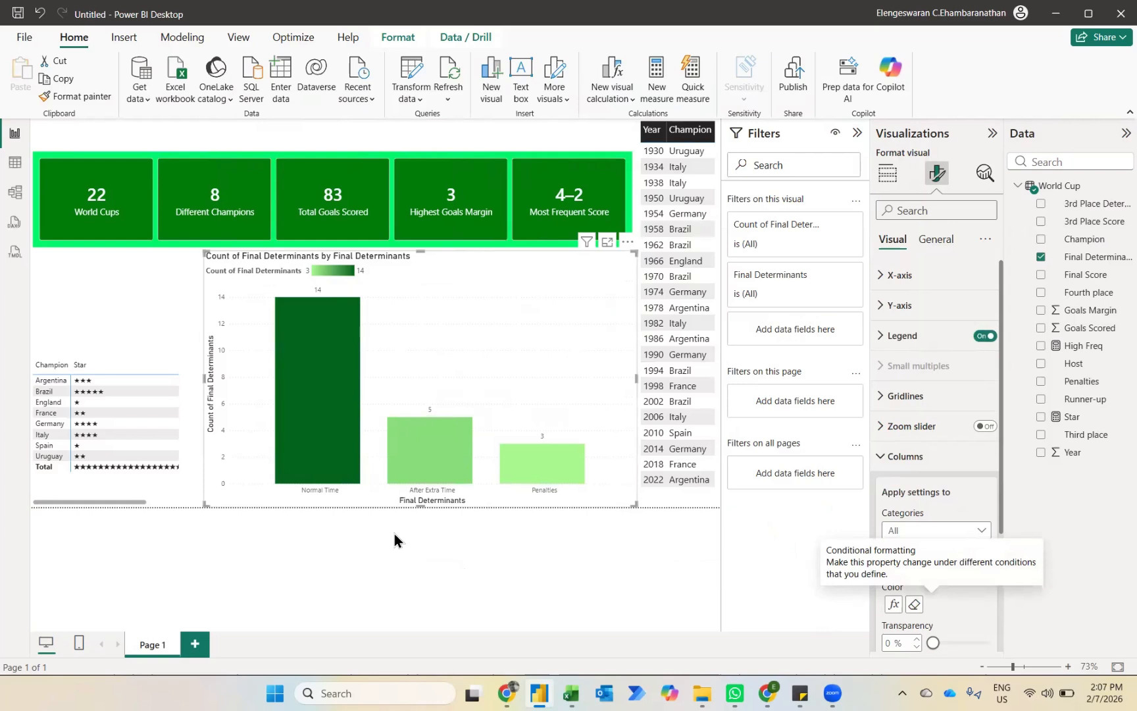
pyautogui.click(985, 336)
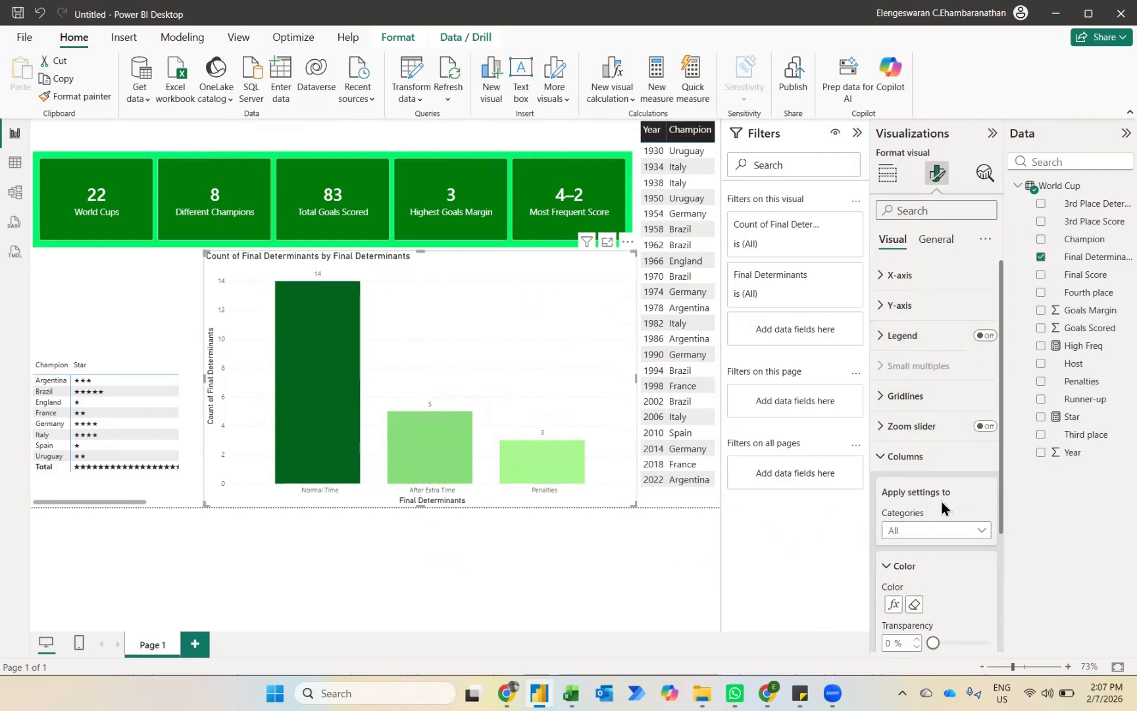
# Step: Position the column chart's data labels at Inside end
pyautogui.scroll(-5, 942, 507)
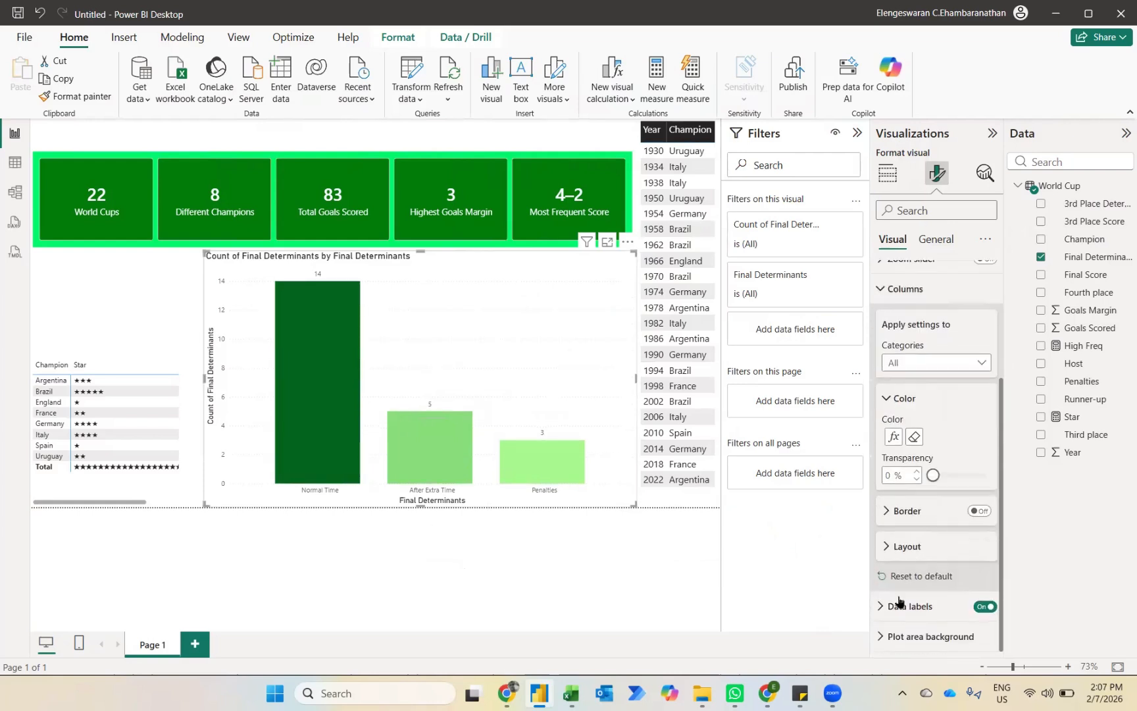
pyautogui.click(911, 605)
pyautogui.scroll(-2, 921, 592)
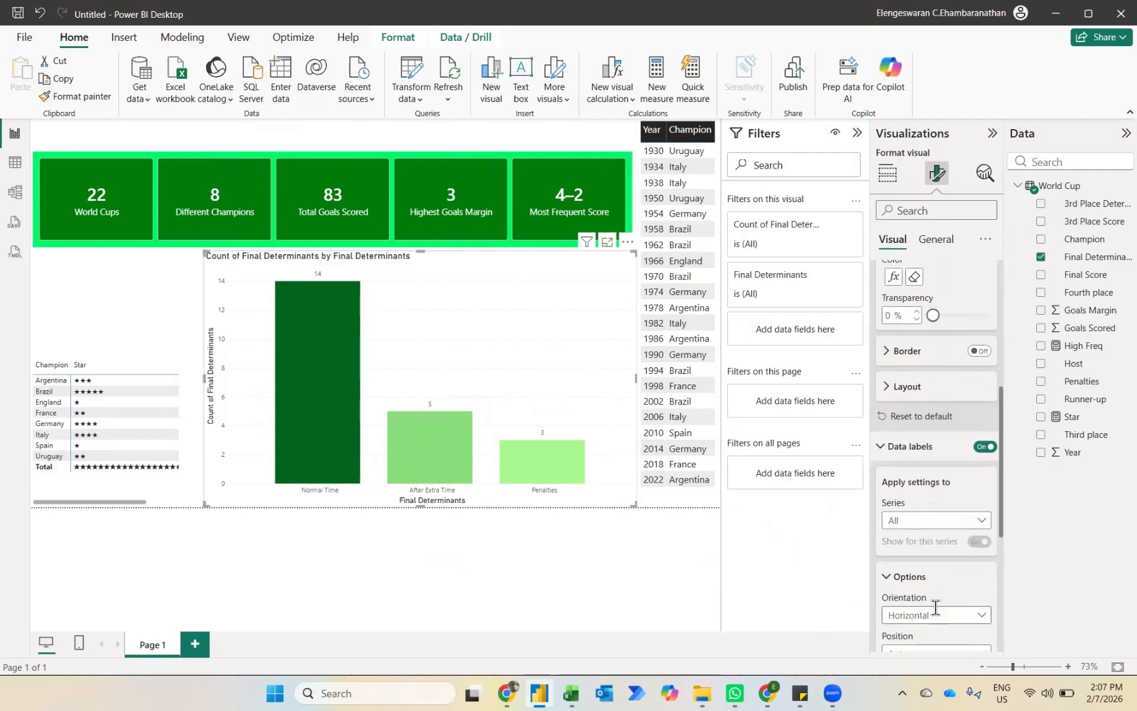
pyautogui.scroll(-2, 935, 608)
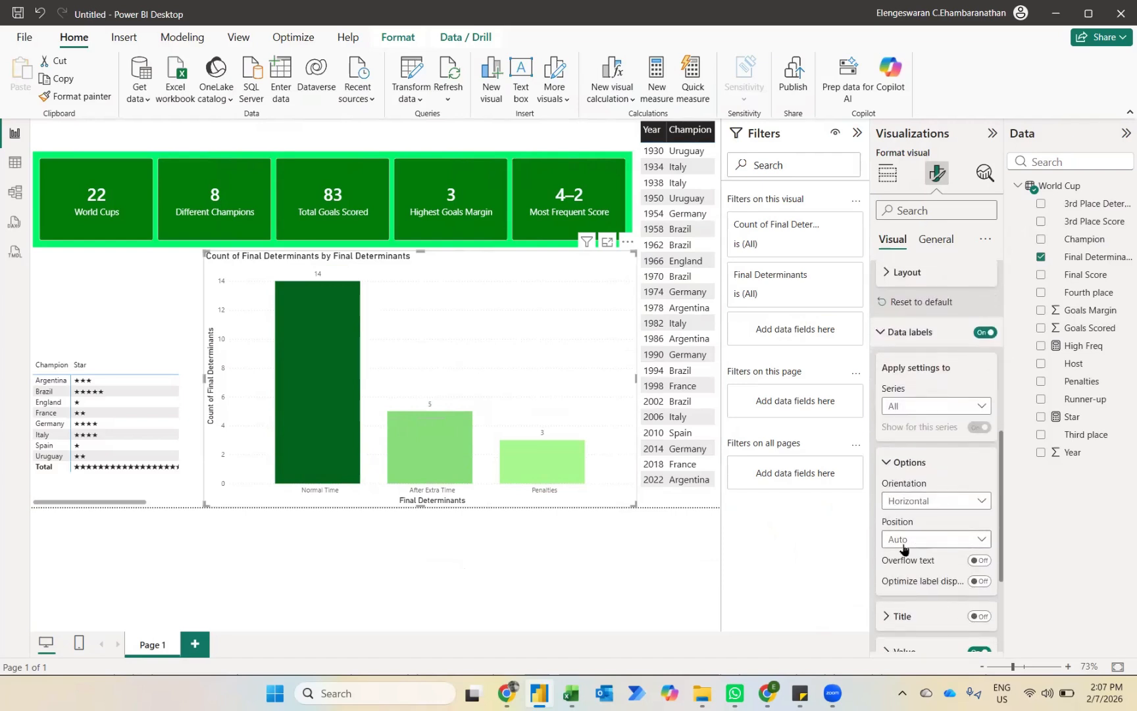
pyautogui.click(903, 546)
pyautogui.click(903, 581)
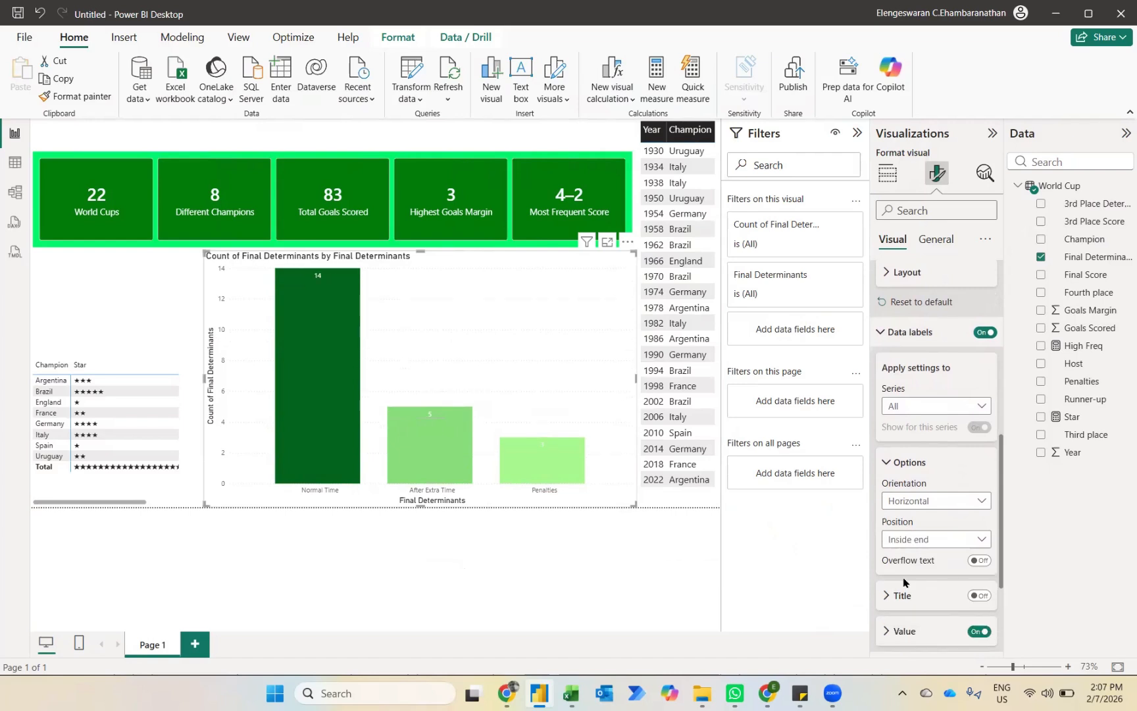
# Step: Set the font size of the column chart's data label values to 15
pyautogui.scroll(-2, 930, 615)
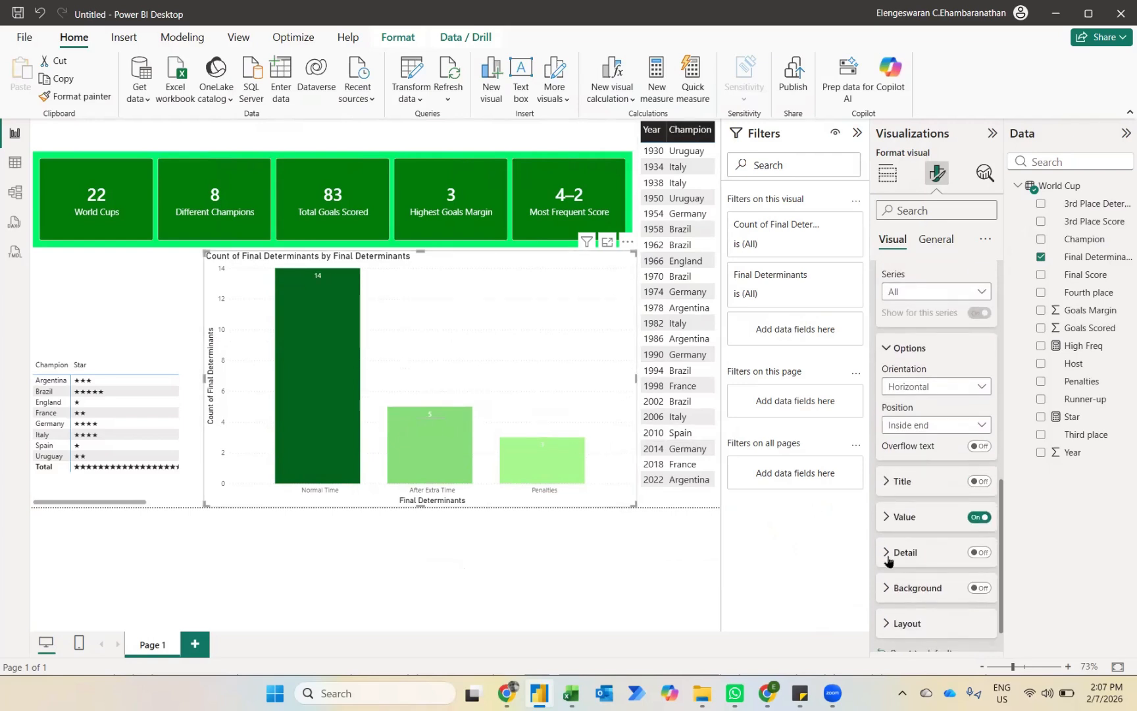
pyautogui.click(886, 516)
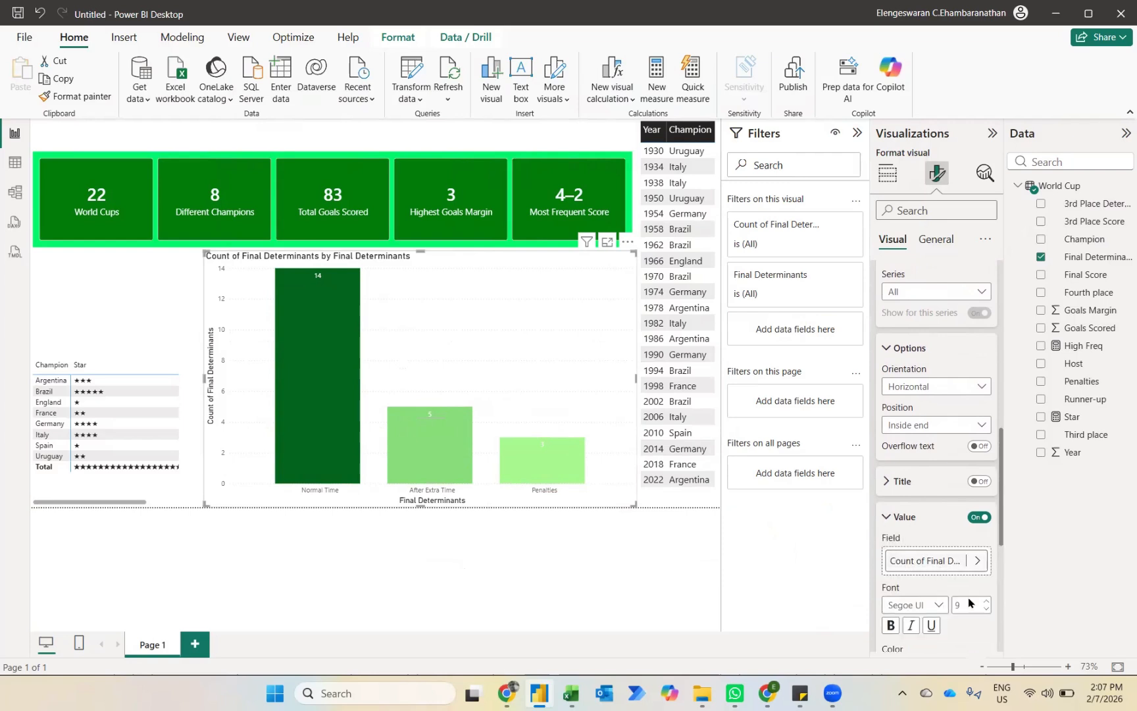
pyautogui.doubleClick(970, 602)
pyautogui.write('15')
# Step: Remove the conditional formatting from the chart's columns and color them all the same solid green as the cards
pyautogui.scroll(3, 955, 485)
pyautogui.scroll(5, 930, 376)
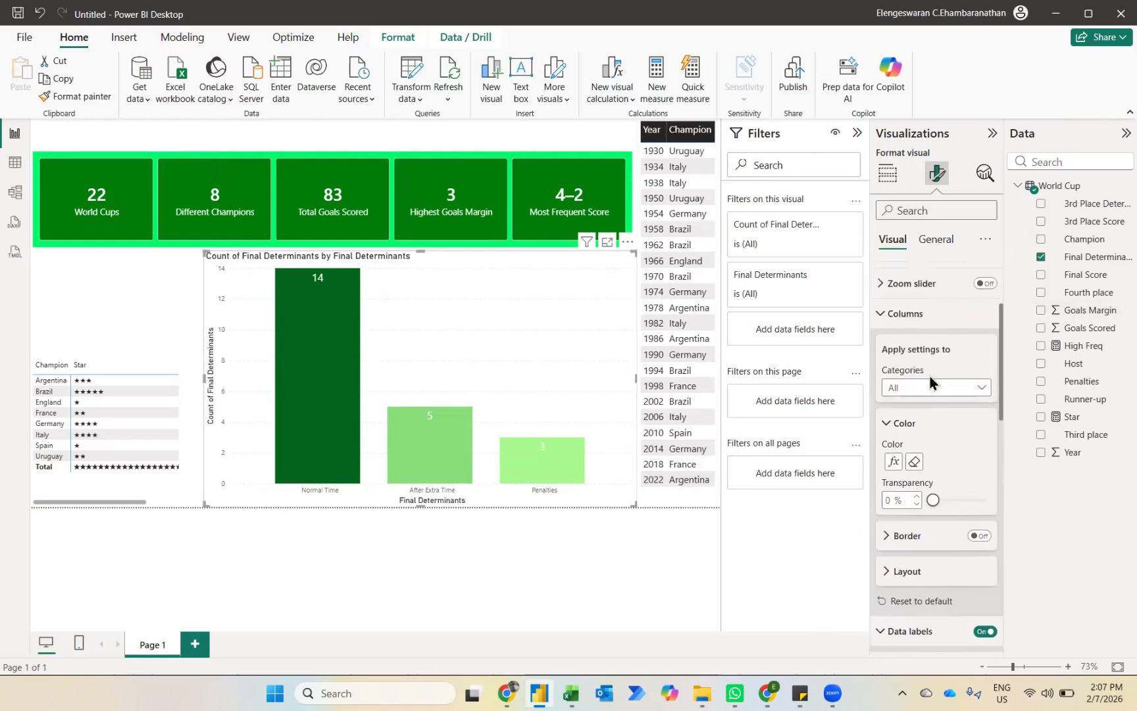
pyautogui.click(911, 370)
pyautogui.click(912, 371)
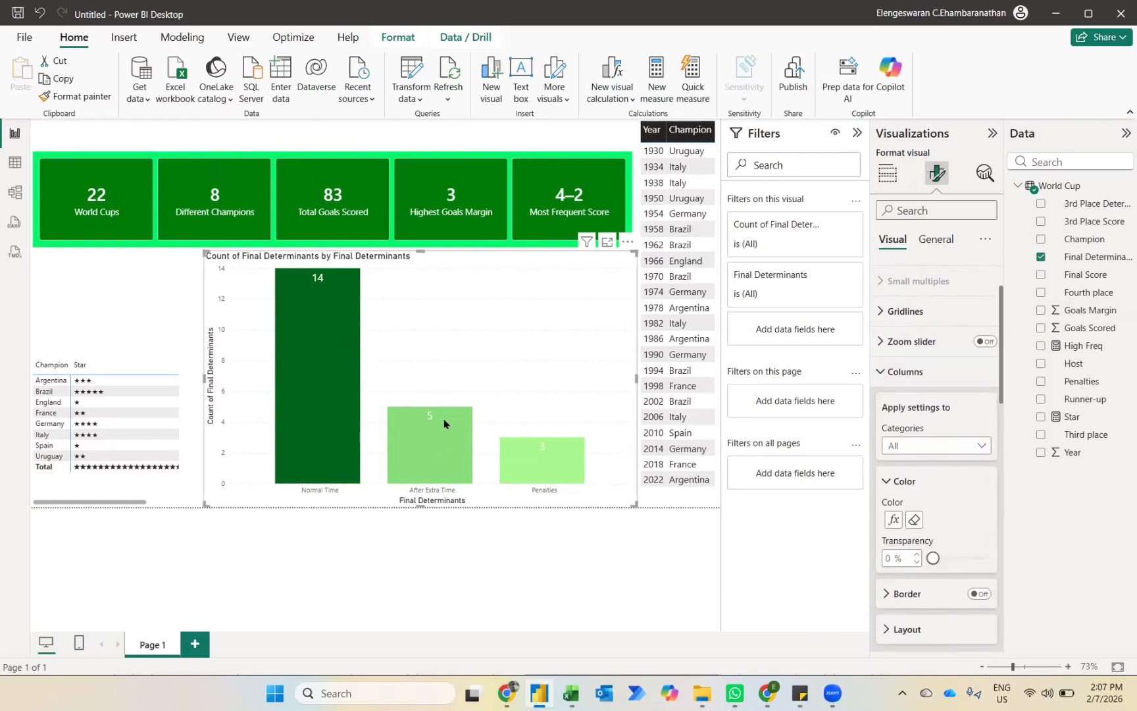
pyautogui.click(893, 521)
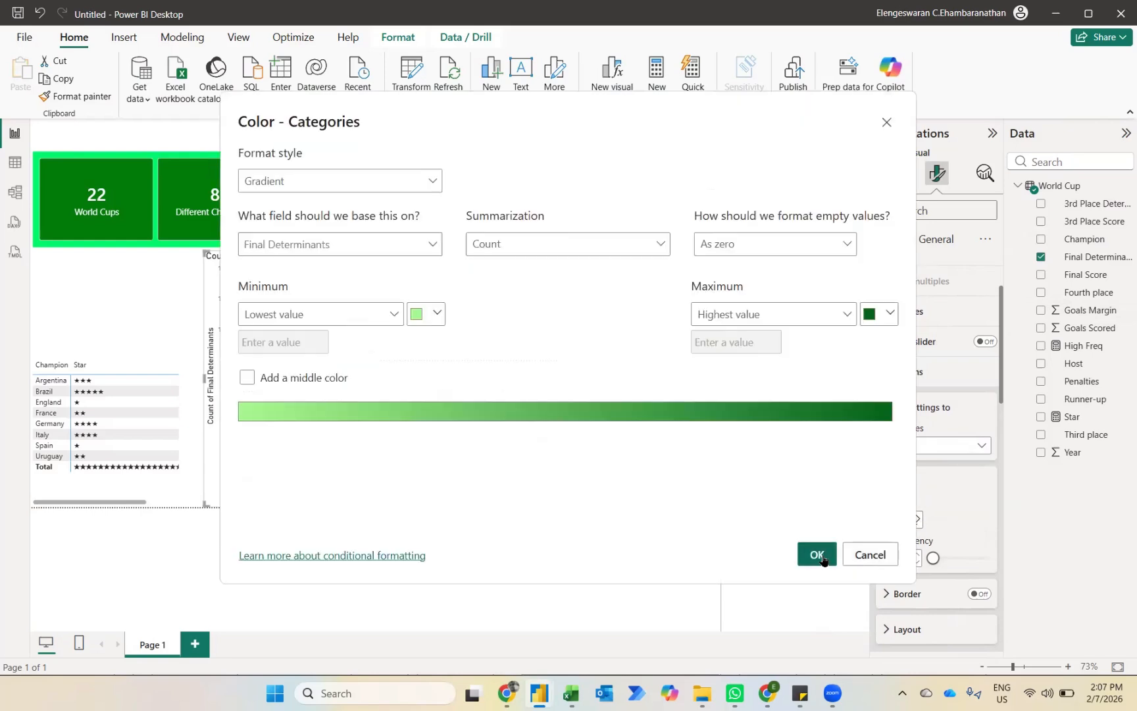
pyautogui.click(822, 560)
pyautogui.click(912, 520)
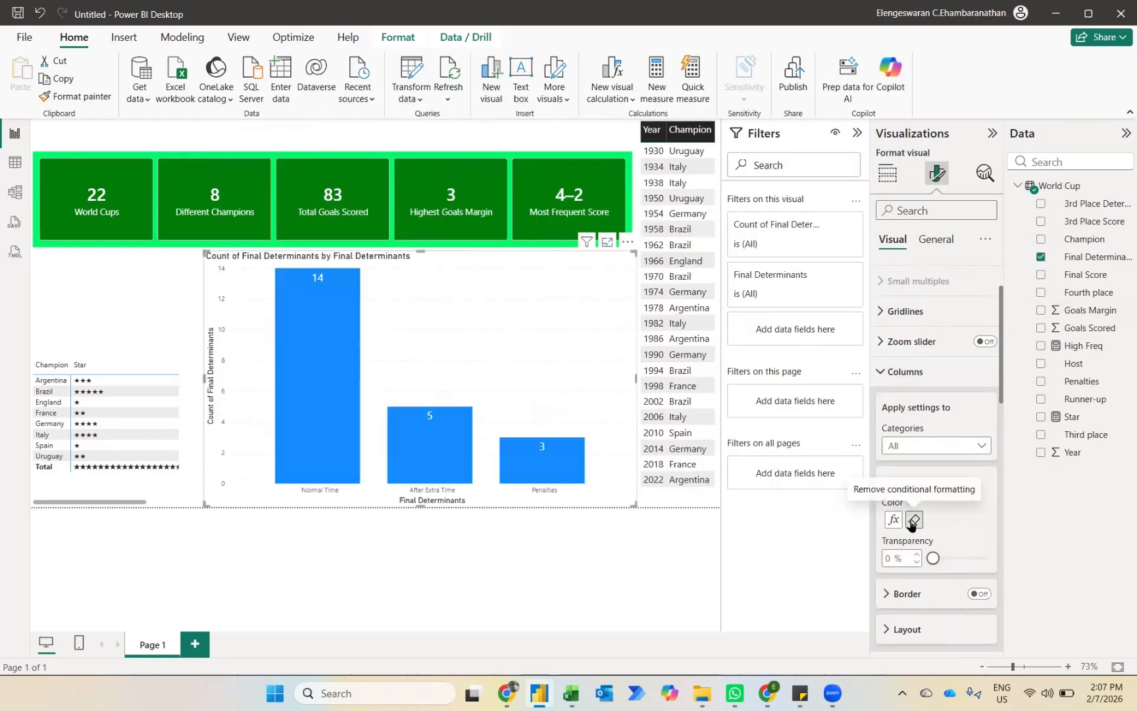
pyautogui.click(912, 521)
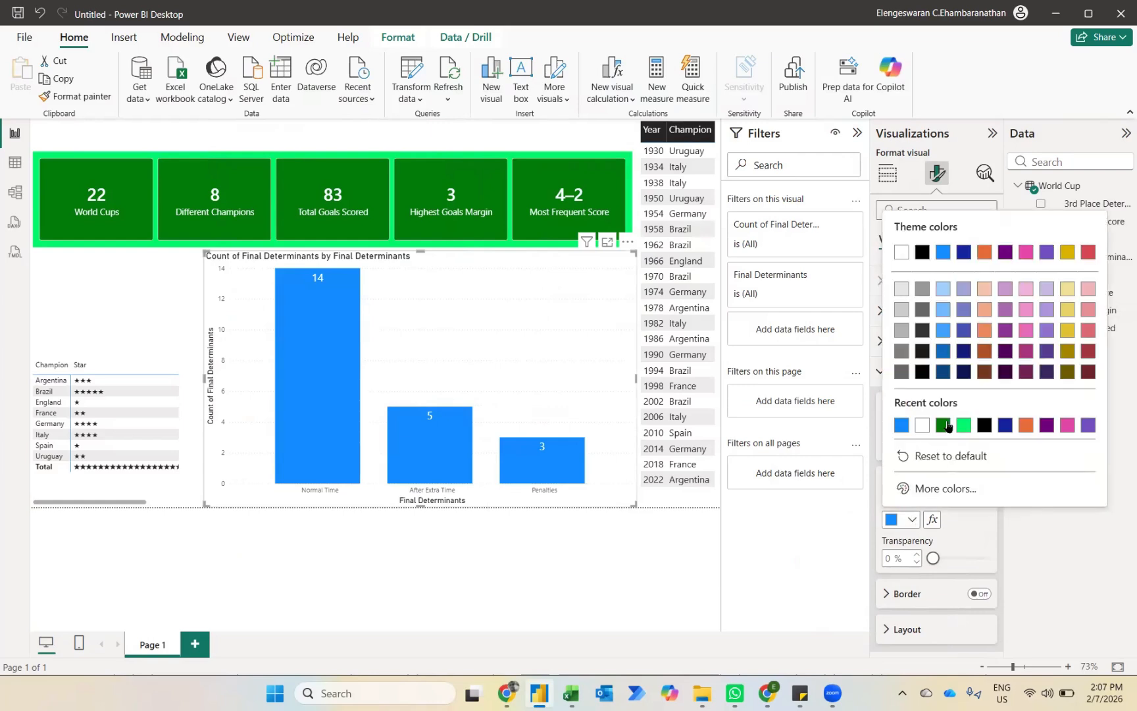
pyautogui.click(948, 426)
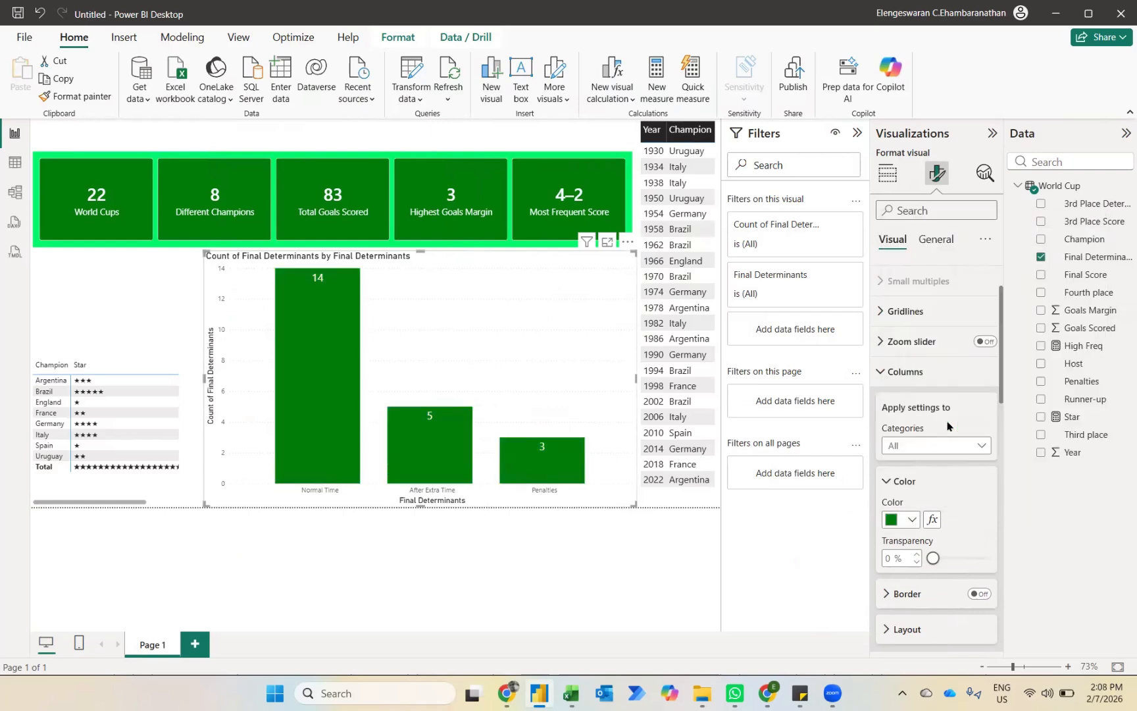
# Step: Change the column chart's title text to "Final Determinants"
pyautogui.click(935, 240)
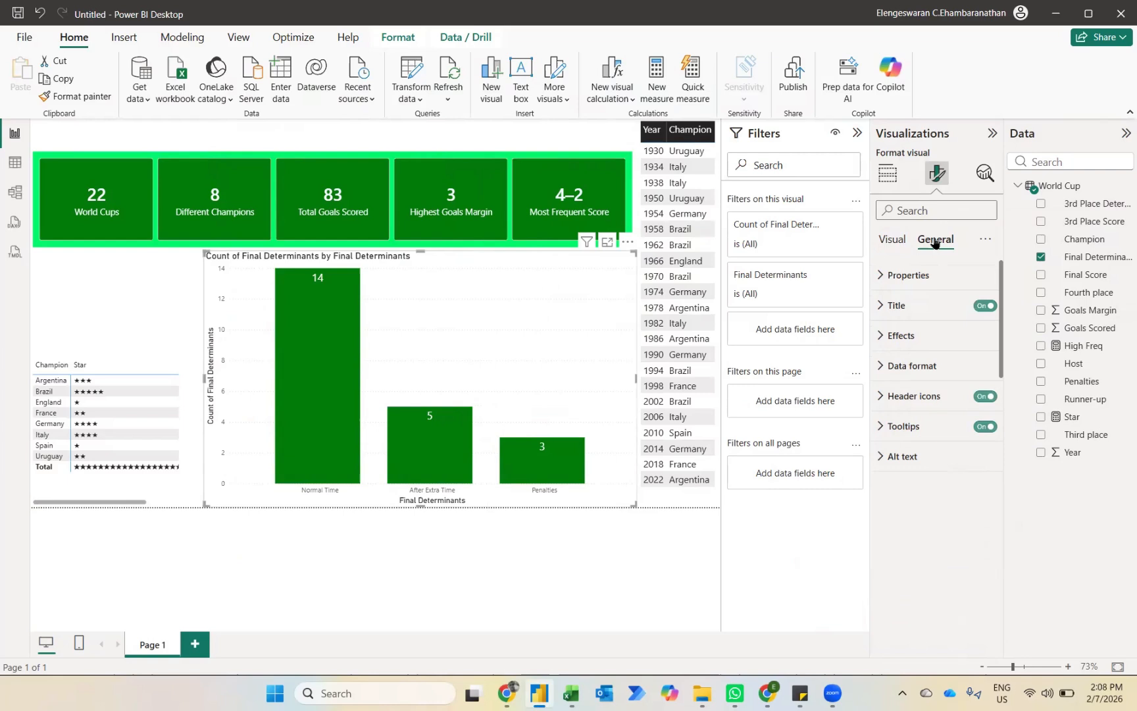
pyautogui.click(900, 310)
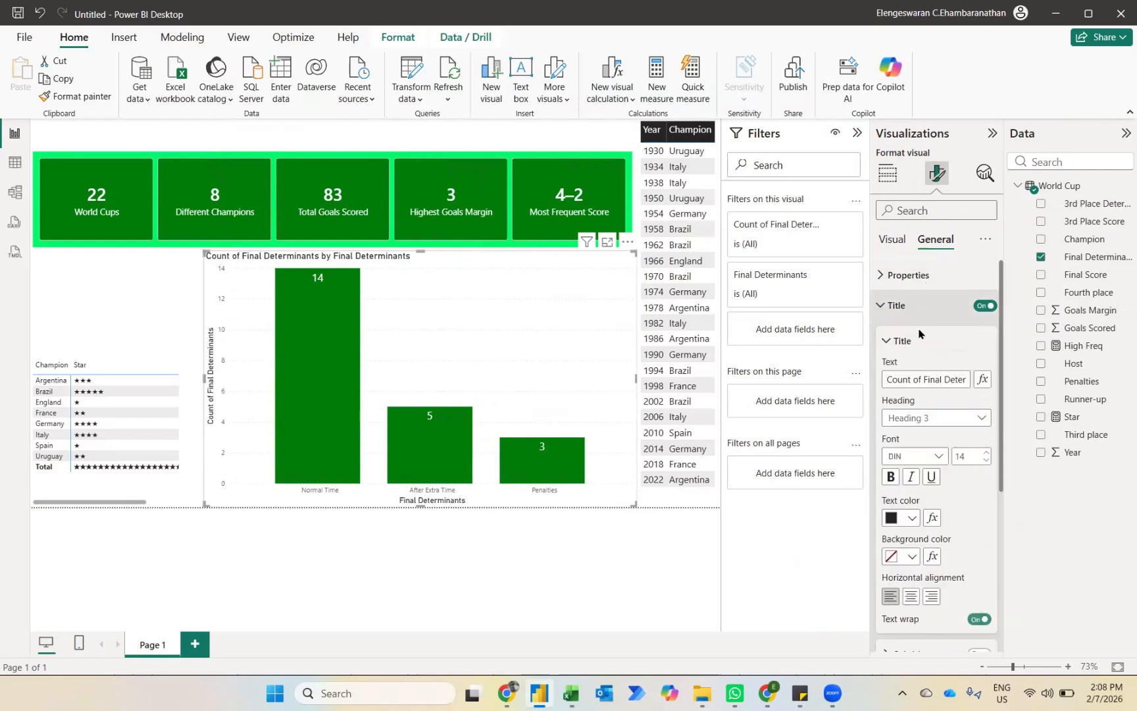
pyautogui.click(929, 379)
pyautogui.hotkey('ctrl', 'a')
pyautogui.write('Fi')
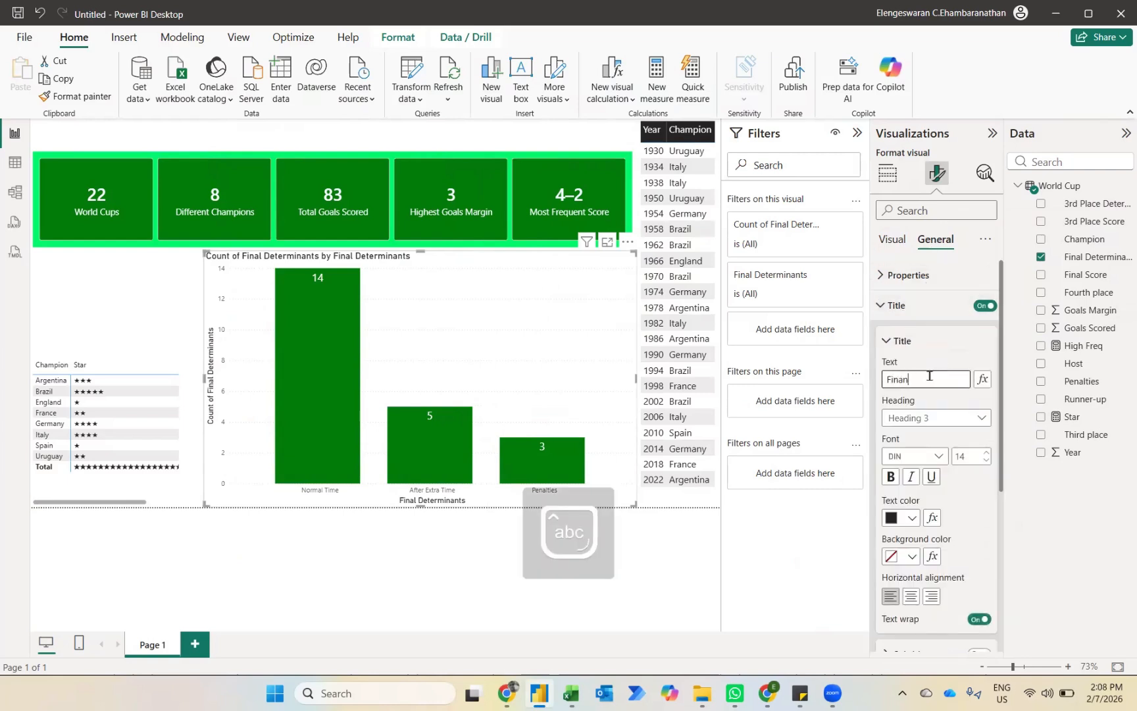
pyautogui.write('nal De')
pyautogui.write('twr')
pyautogui.press('BackSpace')
pyautogui.press('BackSpace')
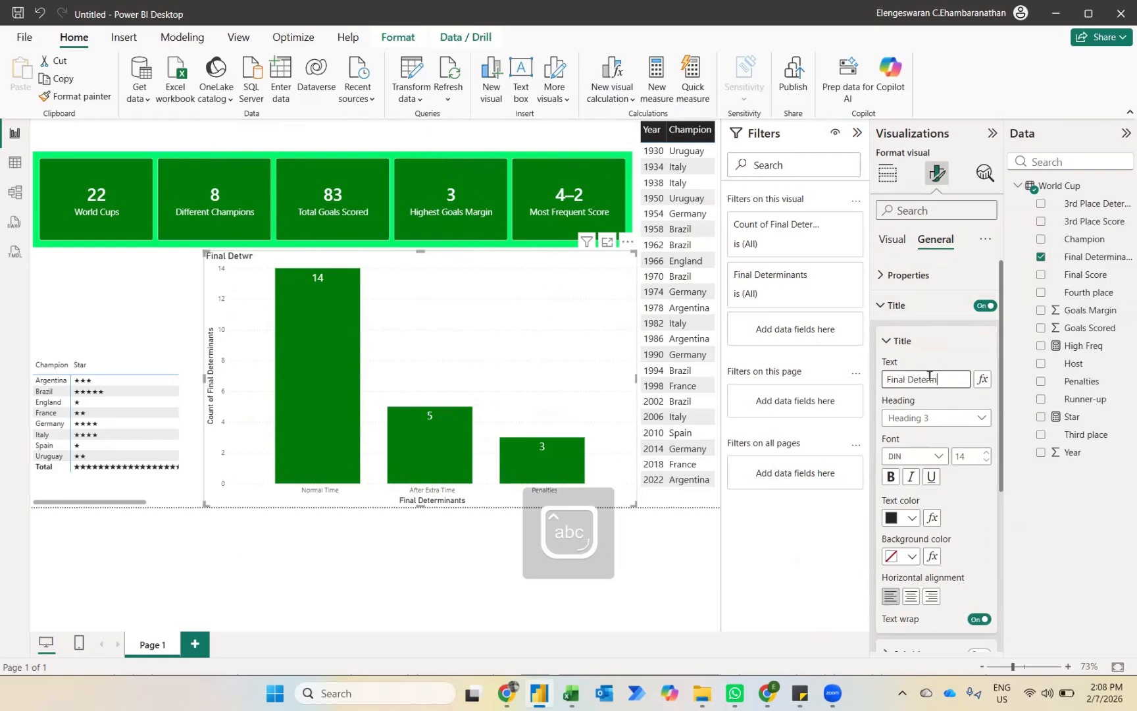
pyautogui.write('erminants')
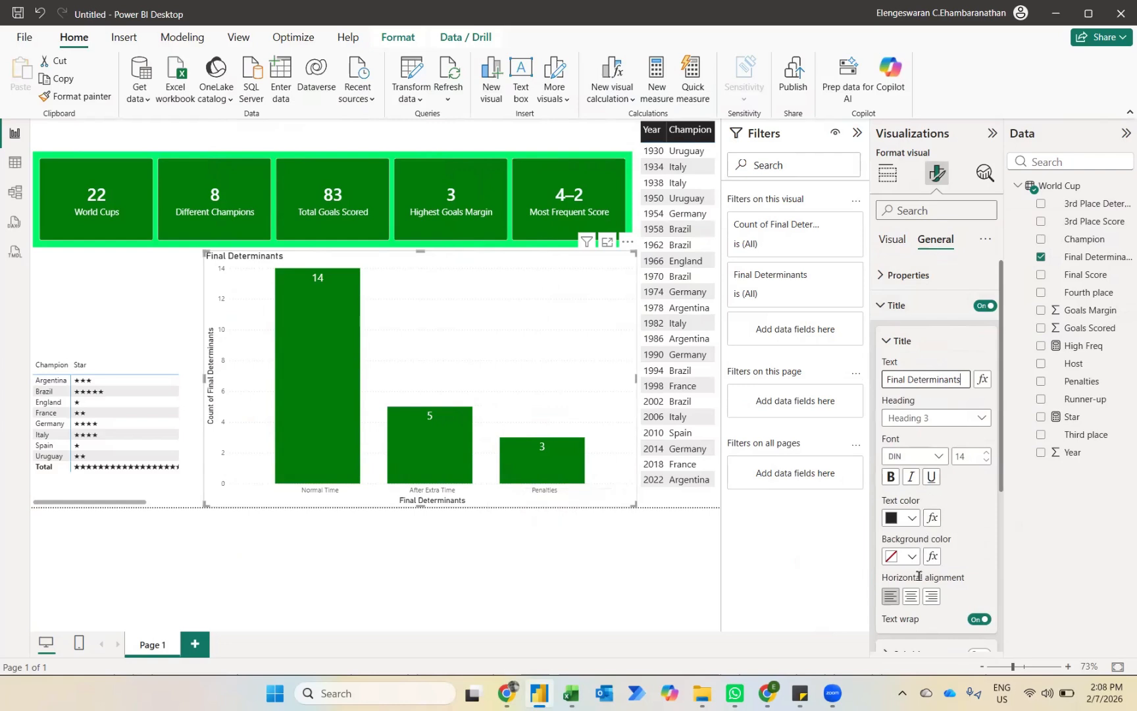
# Step: Center the chart title, set its font size to 20 and color its text black
pyautogui.click(911, 597)
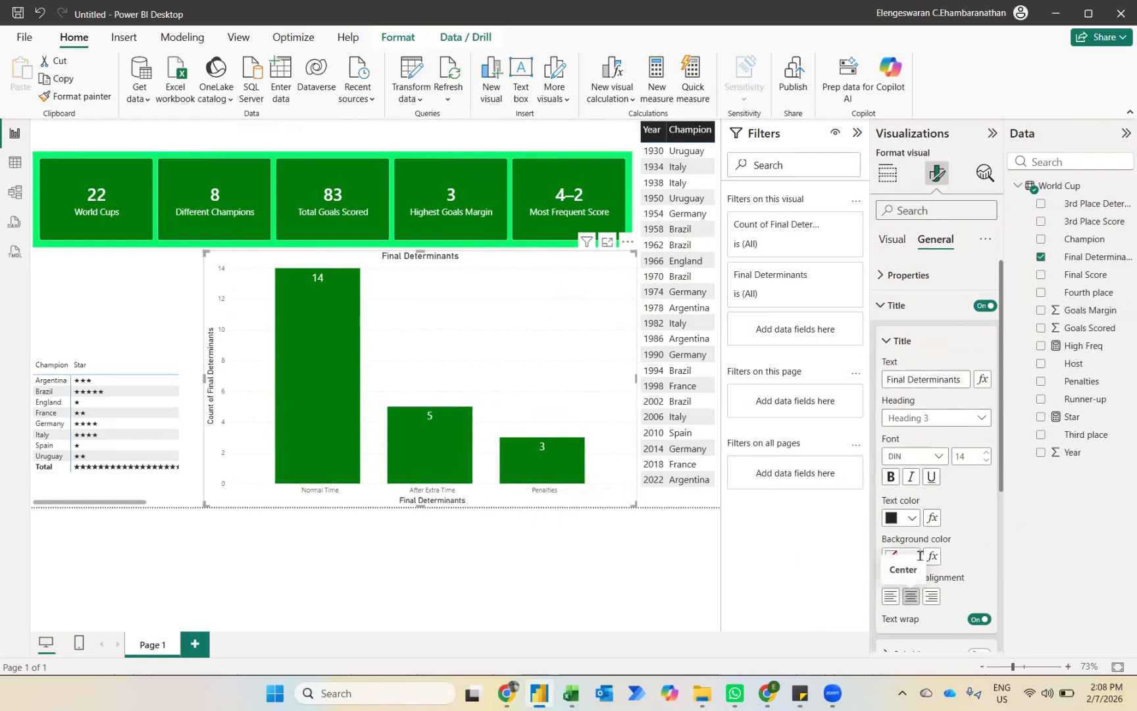
pyautogui.click(969, 456)
pyautogui.write('20')
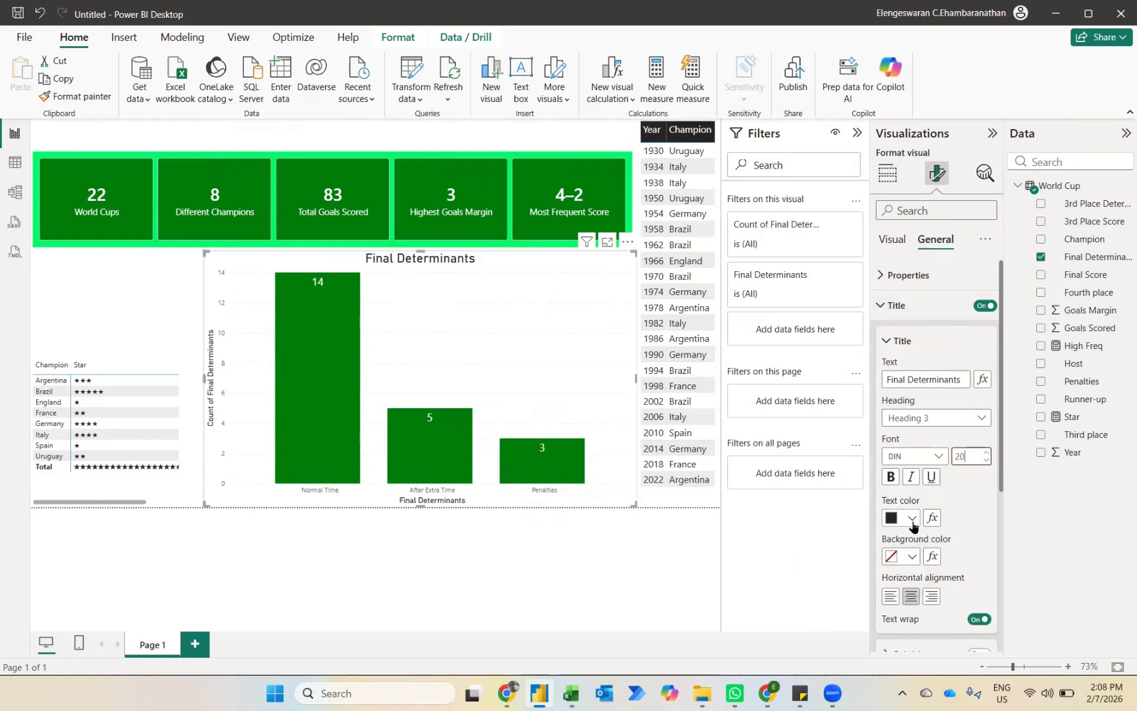
pyautogui.click(911, 518)
pyautogui.click(985, 425)
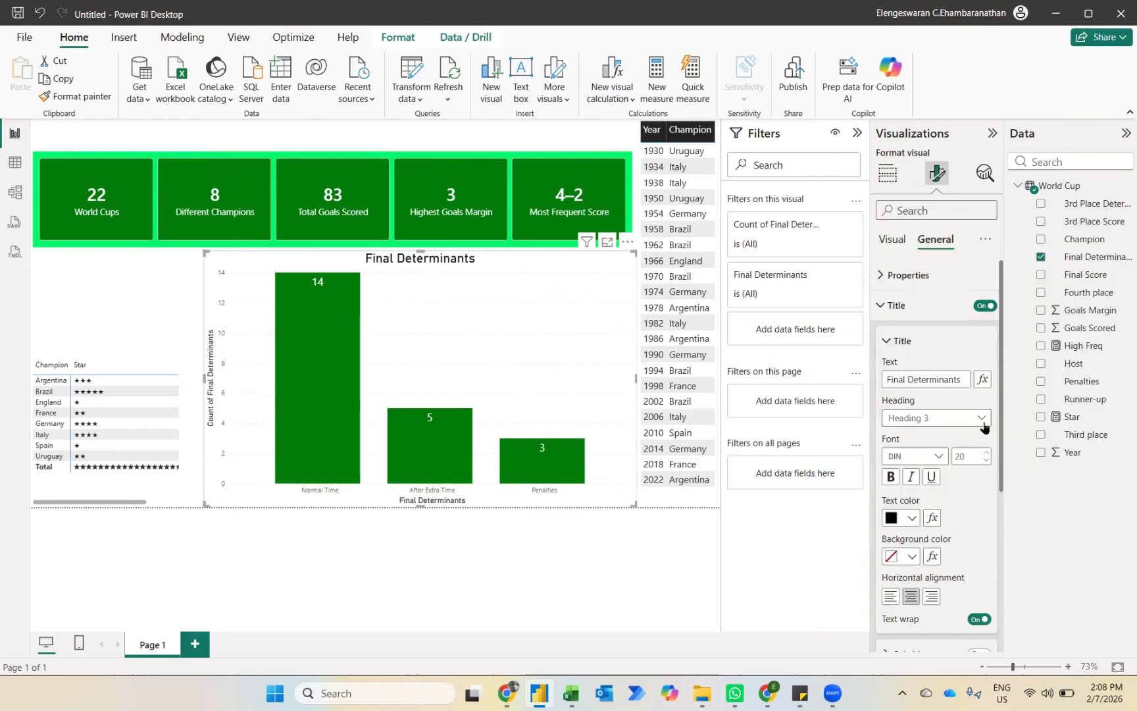
pyautogui.click(453, 561)
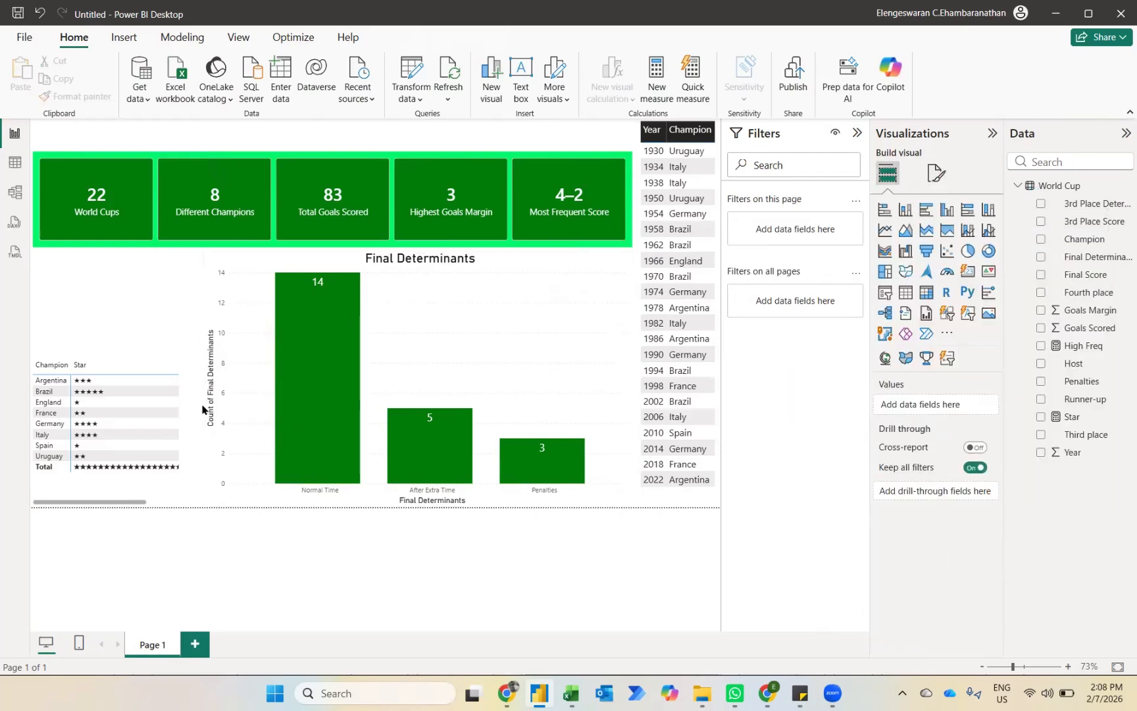
# Step: Turn off the column chart's Y-axis title and color the Y-axis values black
pyautogui.click(552, 393)
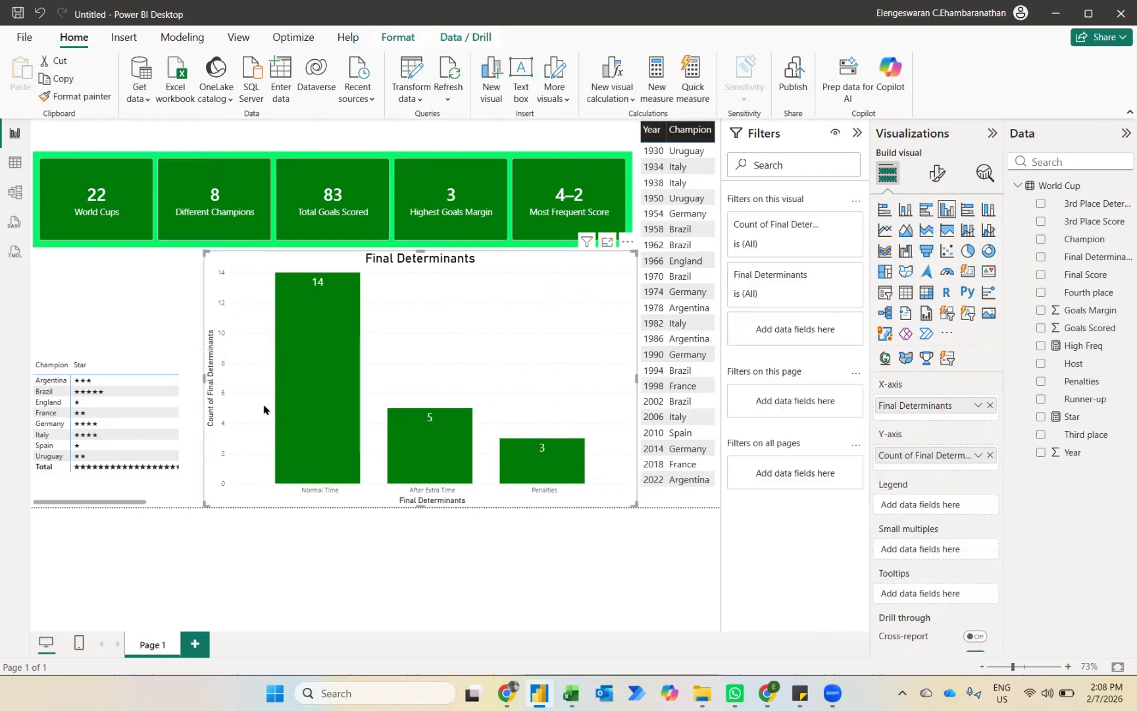
pyautogui.click(937, 173)
pyautogui.click(899, 308)
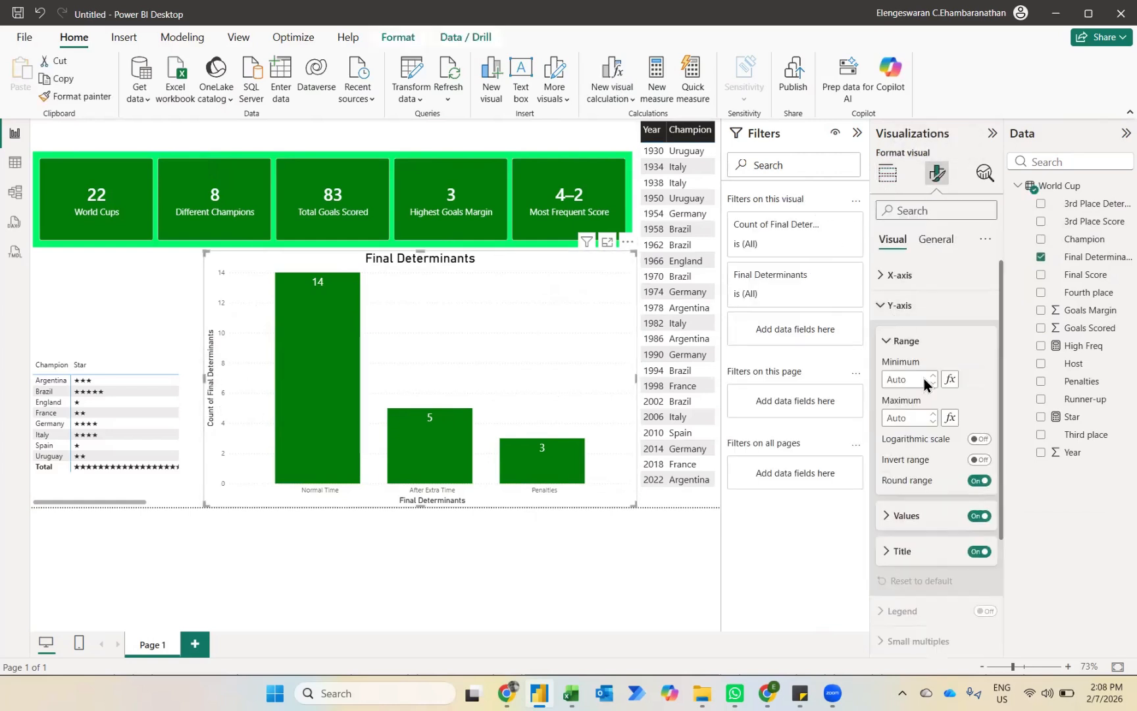
pyautogui.click(907, 515)
pyautogui.click(913, 617)
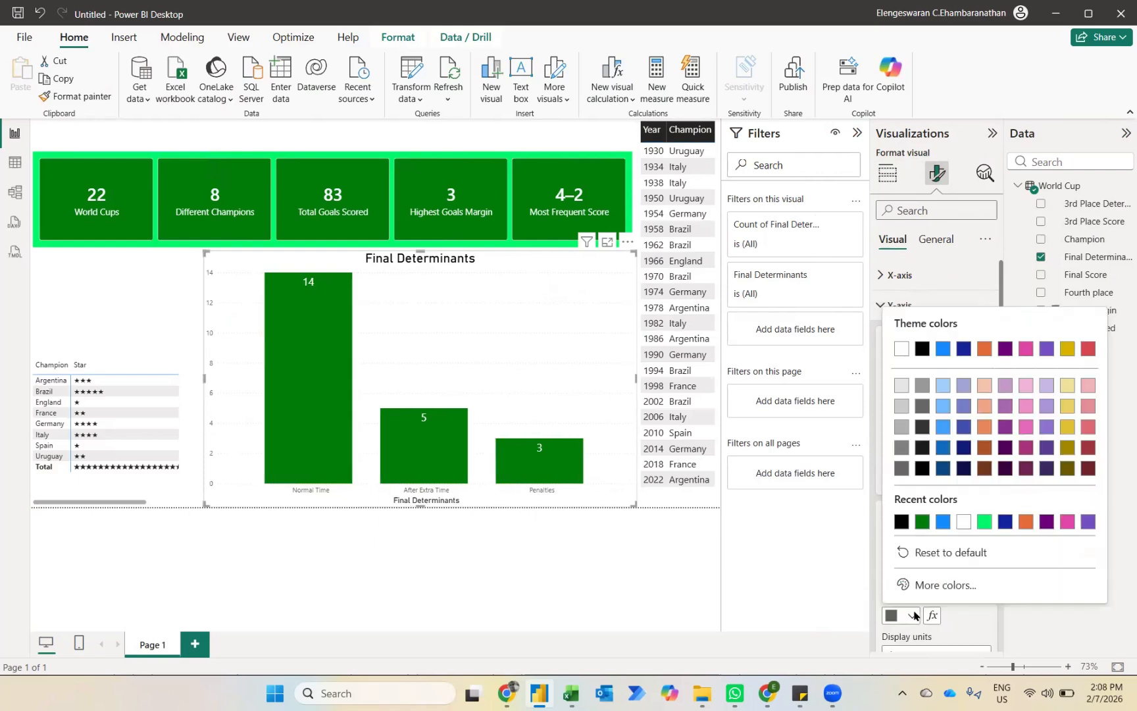
pyautogui.click(902, 522)
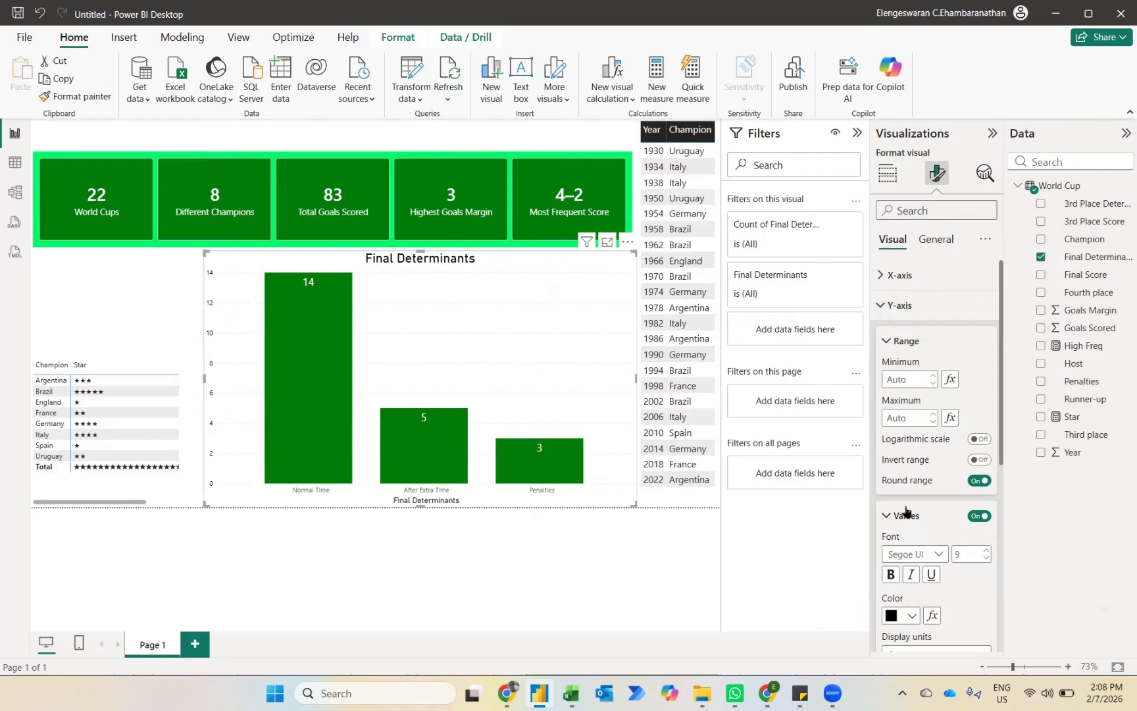
# Step: Color the column chart's X-axis values black and turn off the X-axis title
pyautogui.click(899, 275)
pyautogui.click(916, 416)
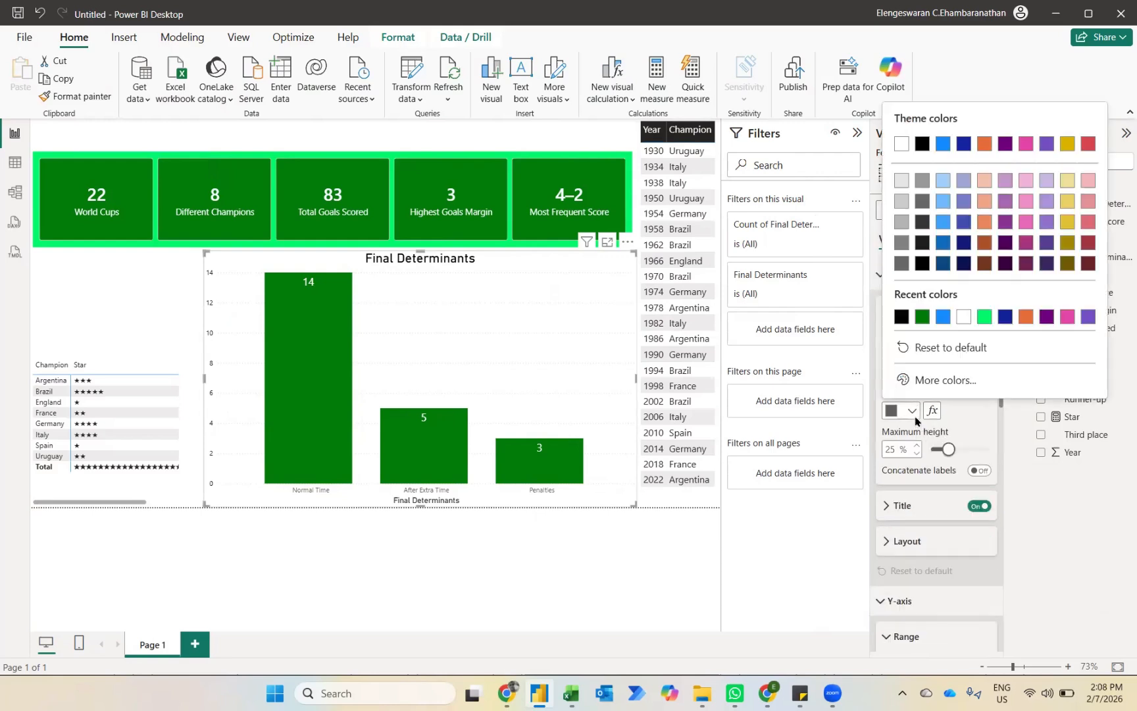
pyautogui.click(901, 317)
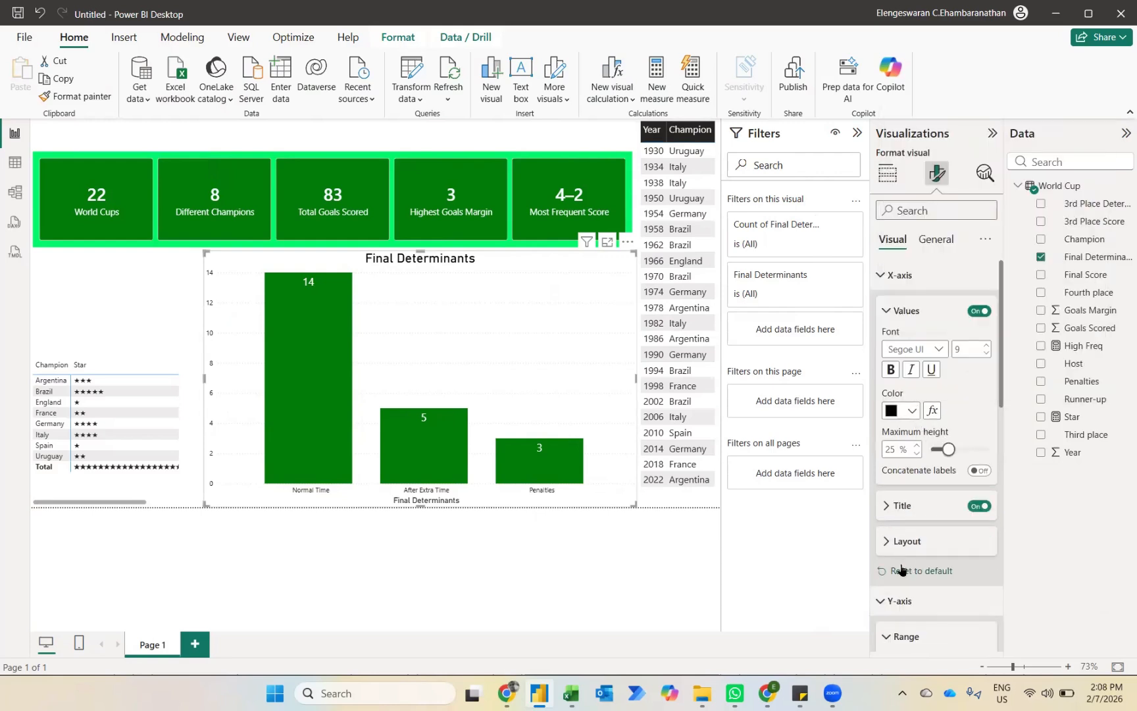
pyautogui.scroll(-2, 943, 558)
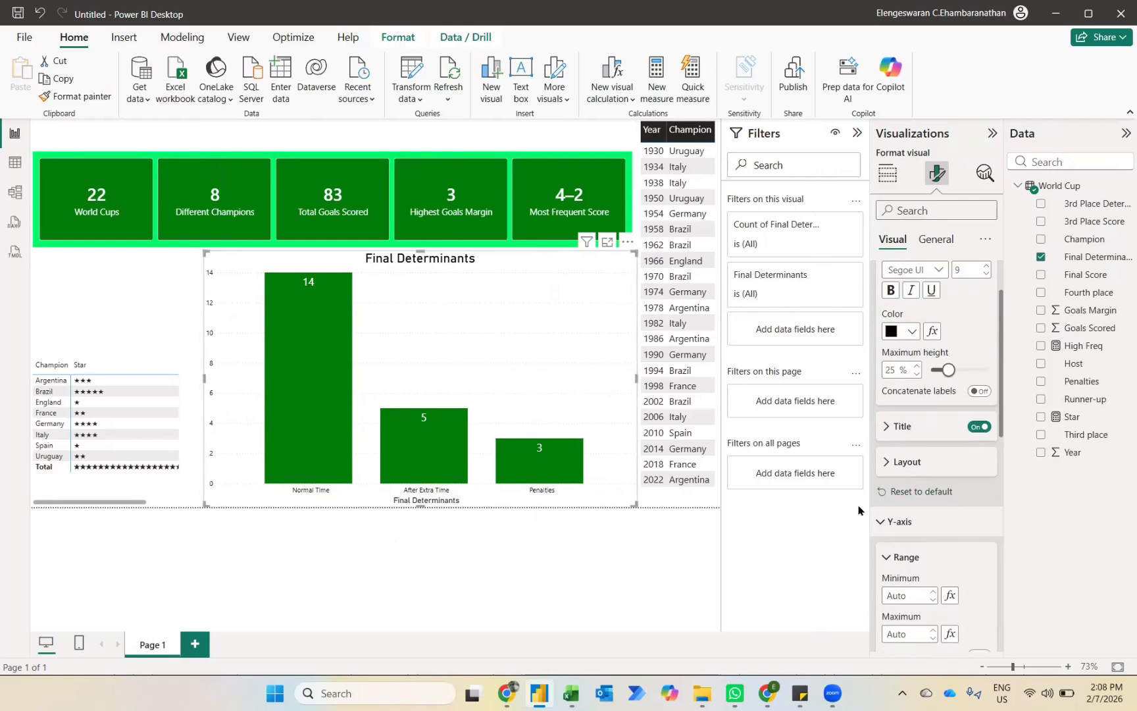
pyautogui.scroll(-2, 936, 547)
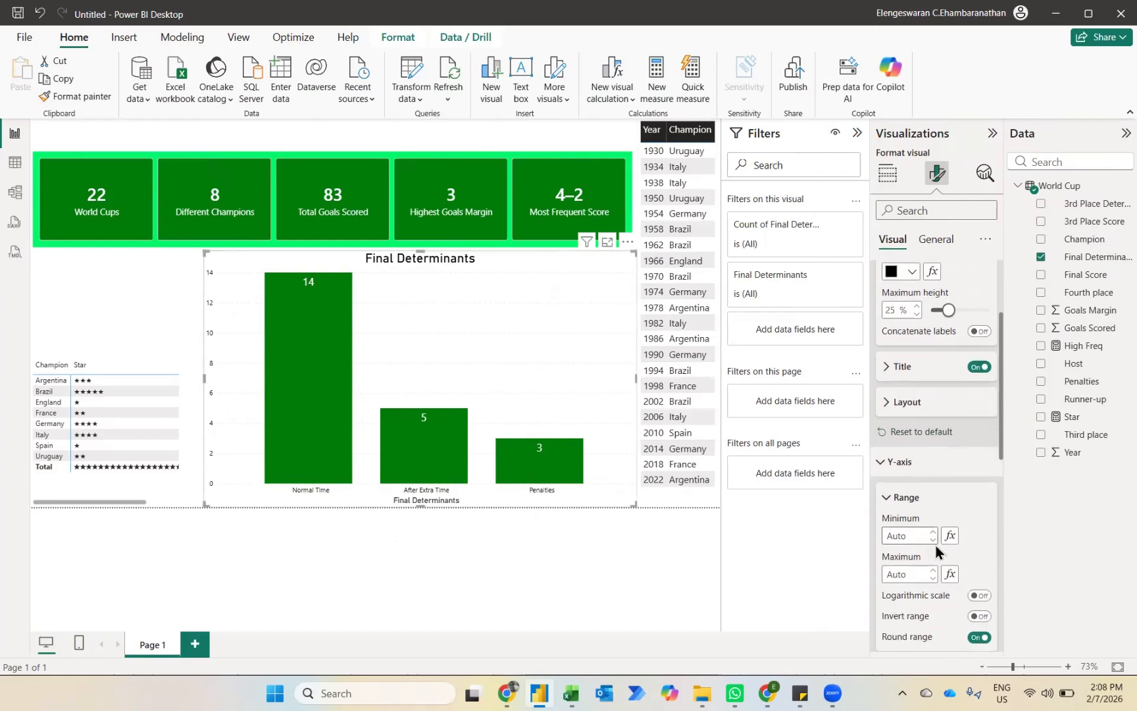
pyautogui.click(978, 368)
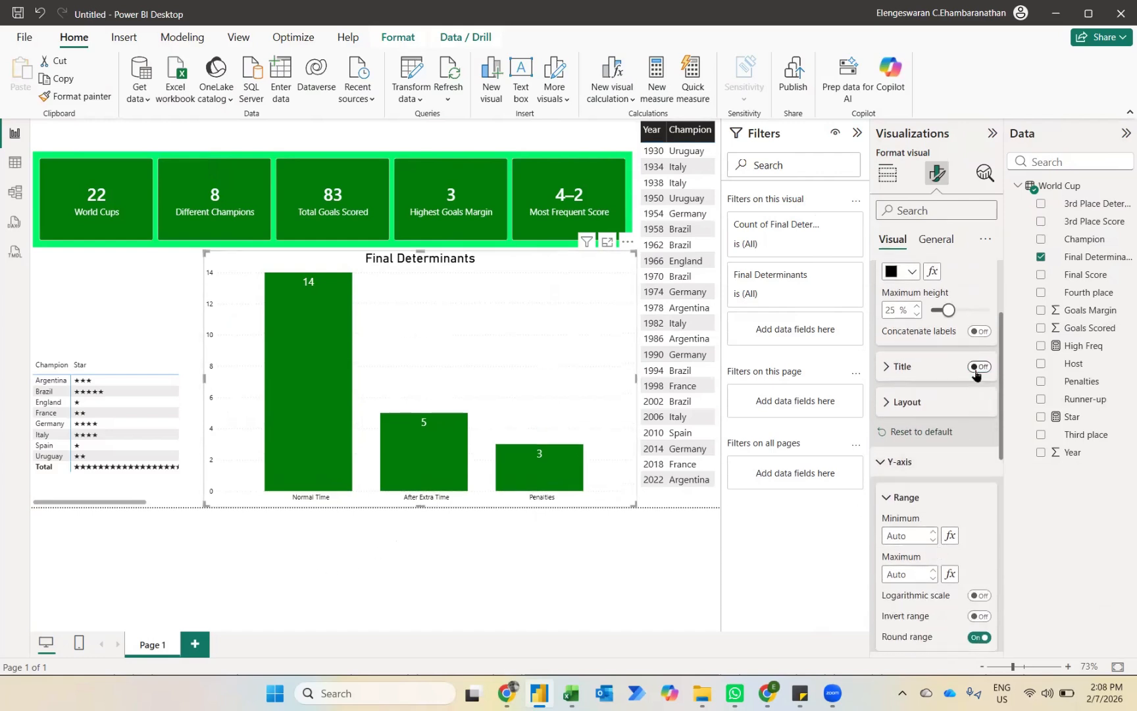
pyautogui.click(357, 557)
# Step: Extend the star matrix upward to just below the cards and sort it by Star in descending order
pyautogui.click(145, 474)
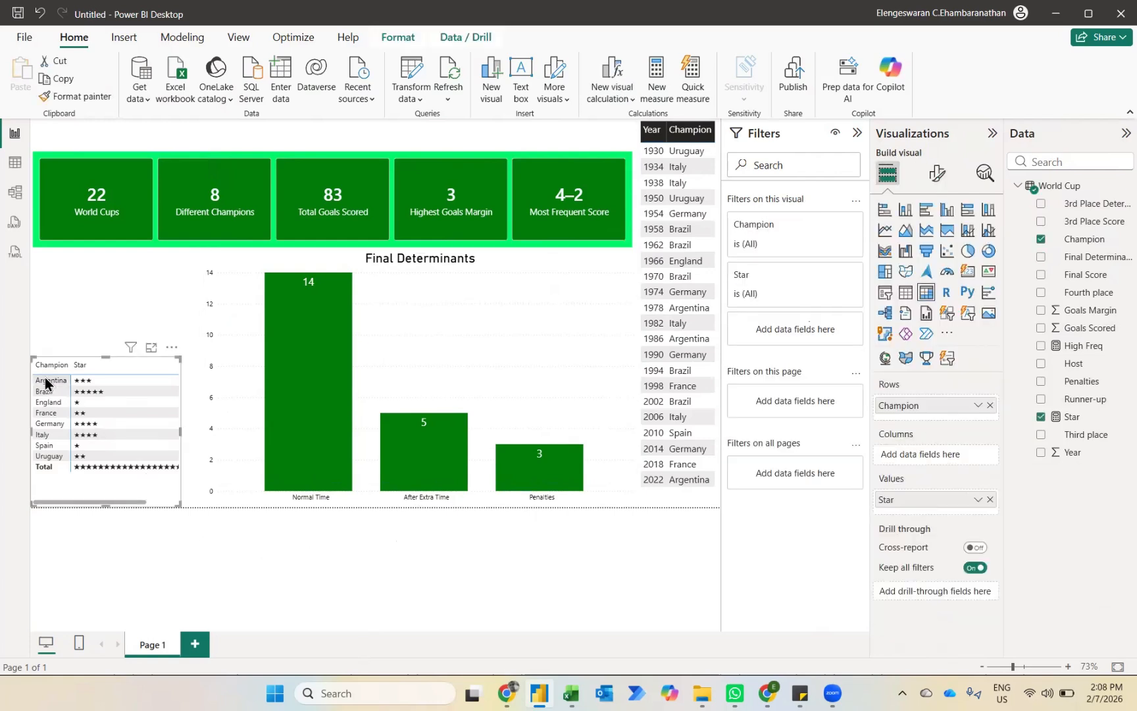
pyautogui.moveTo(33, 358); pyautogui.dragTo(33, 252)
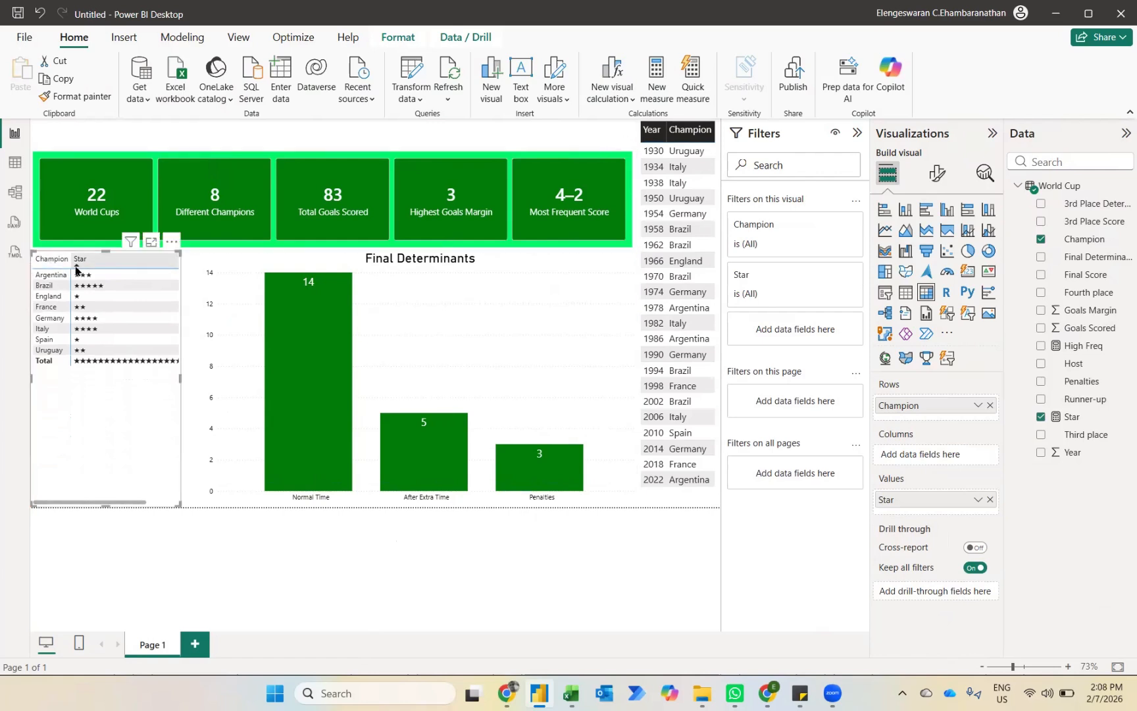
pyautogui.click(77, 263)
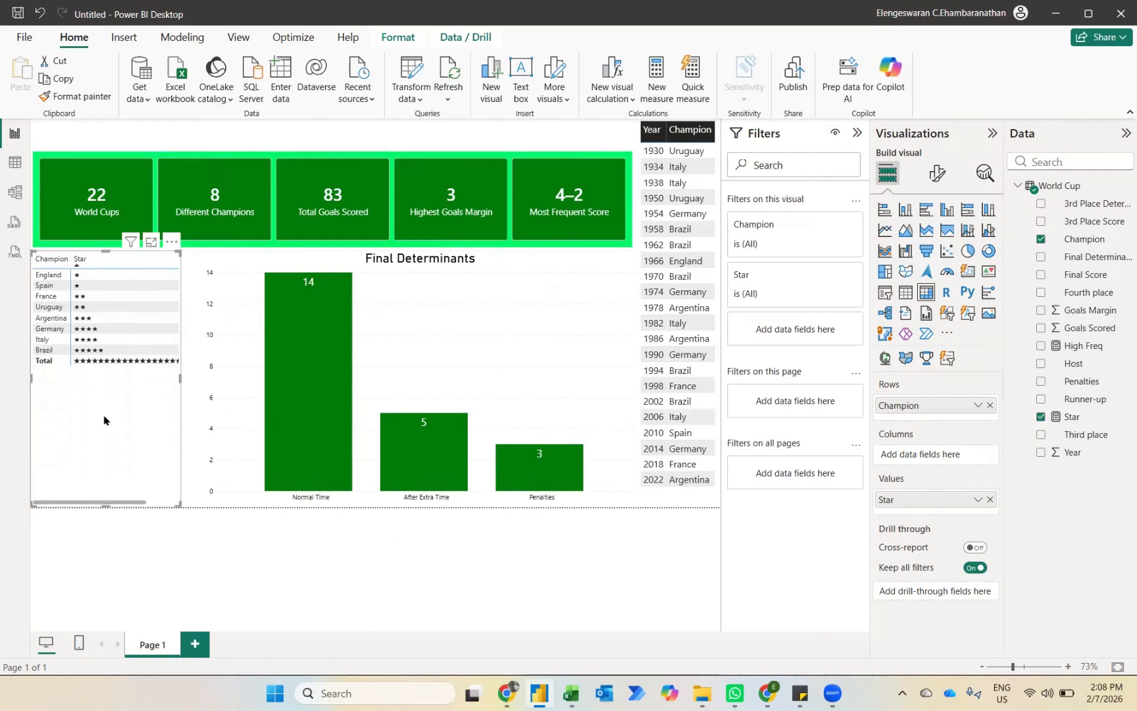
pyautogui.click(75, 263)
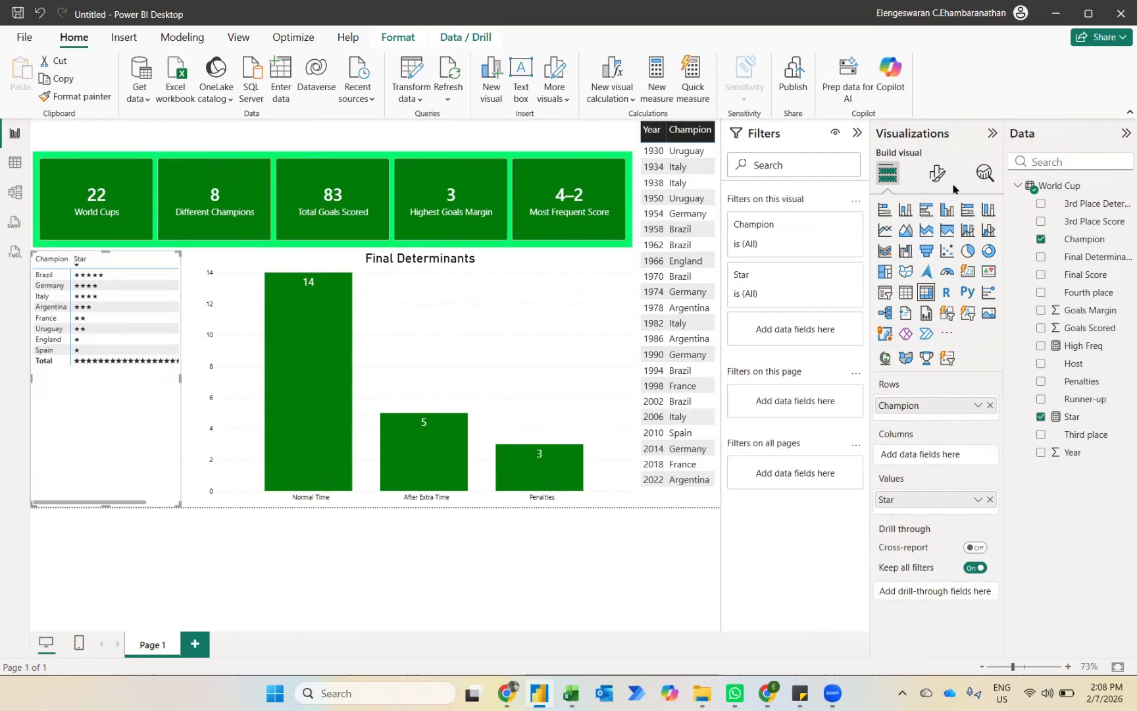
# Step: Turn off the star matrix's row subtotals and apply the Minimal style preset
pyautogui.click(938, 173)
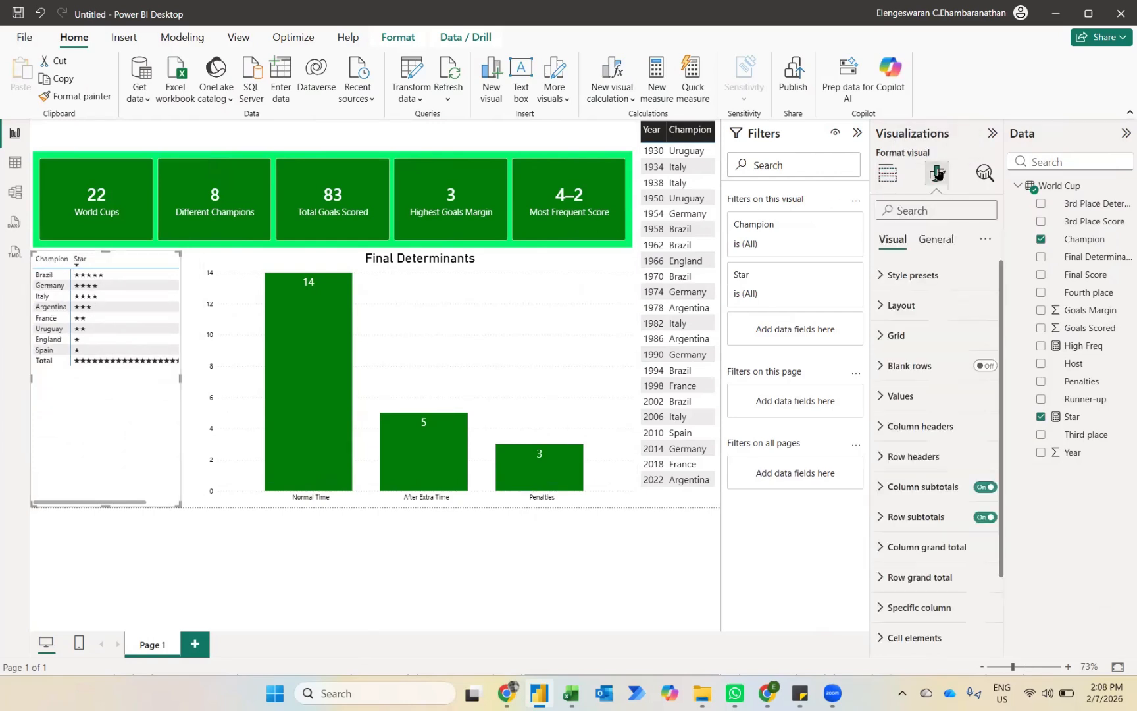
pyautogui.click(985, 518)
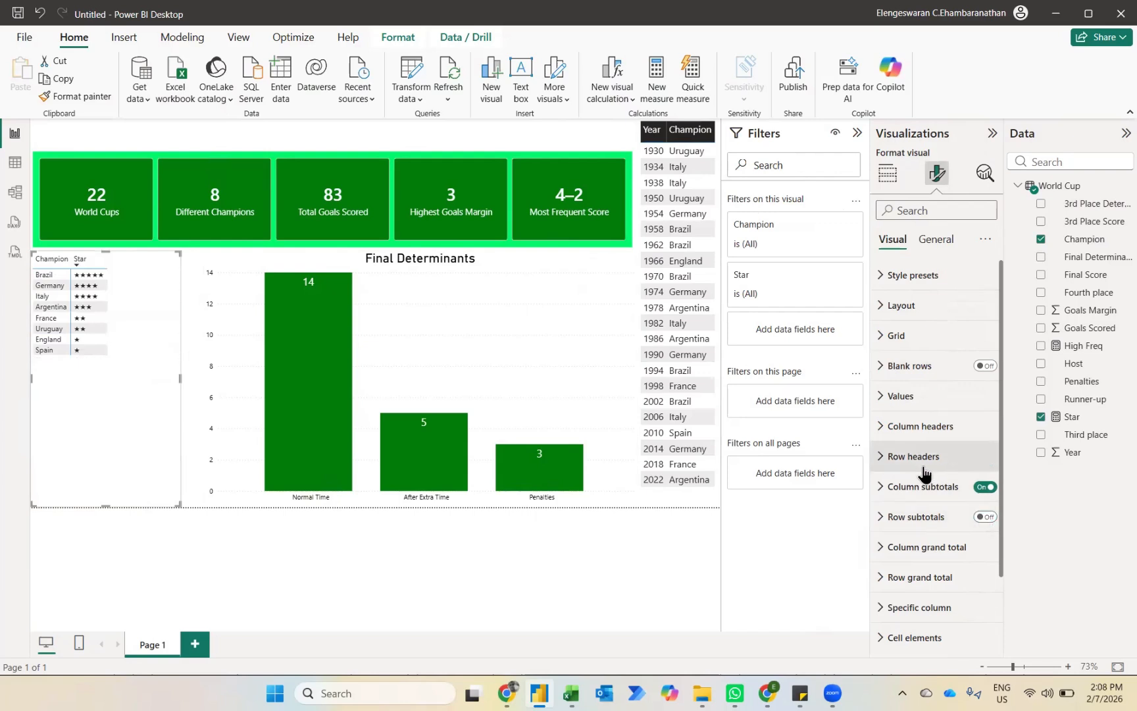
pyautogui.click(912, 275)
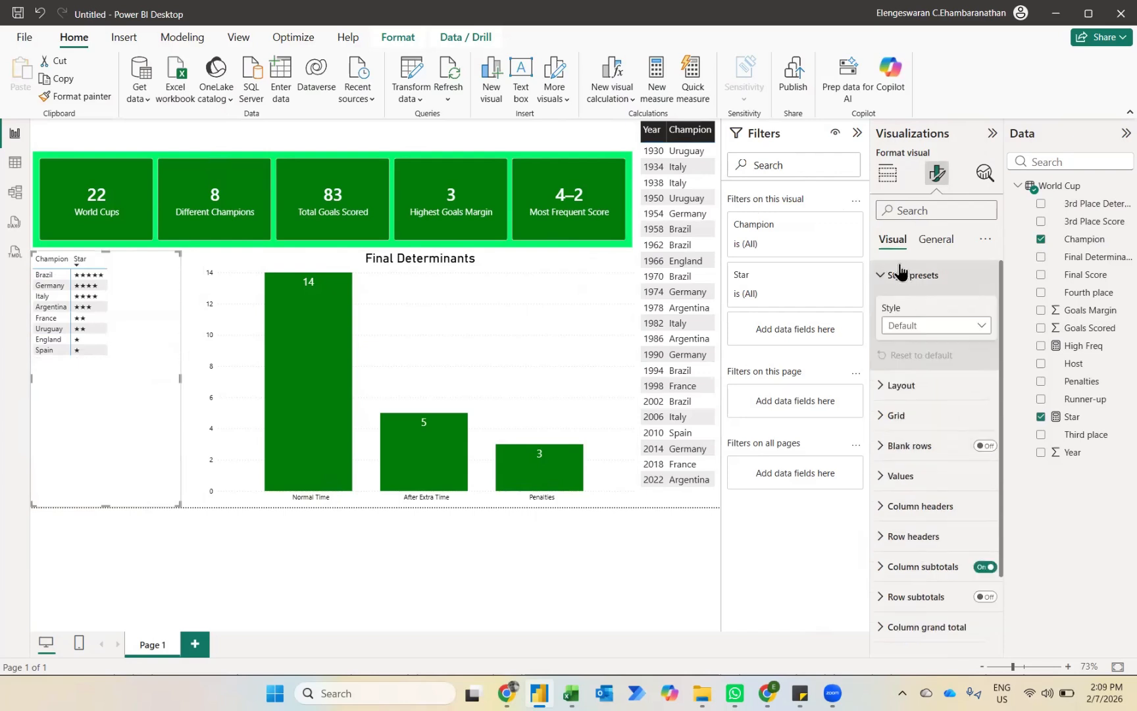
pyautogui.click(915, 325)
pyautogui.click(905, 379)
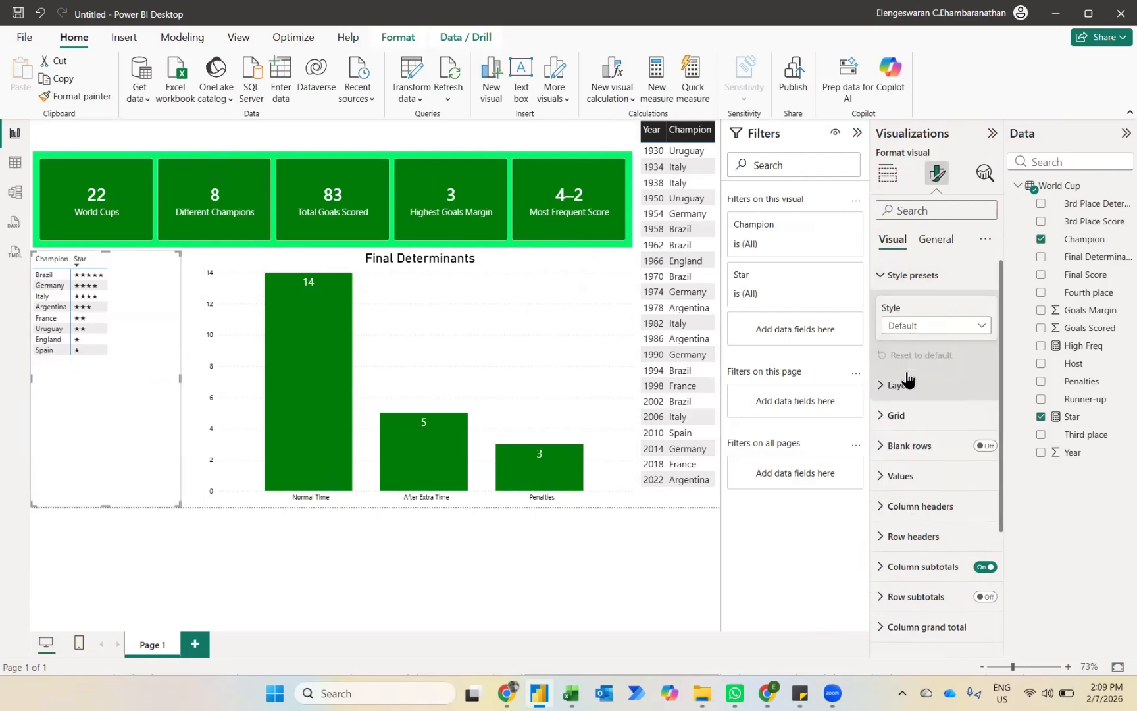
# Step: Try to set the font size of the star matrix's values to 20
pyautogui.click(901, 476)
pyautogui.click(966, 551)
pyautogui.write('20')
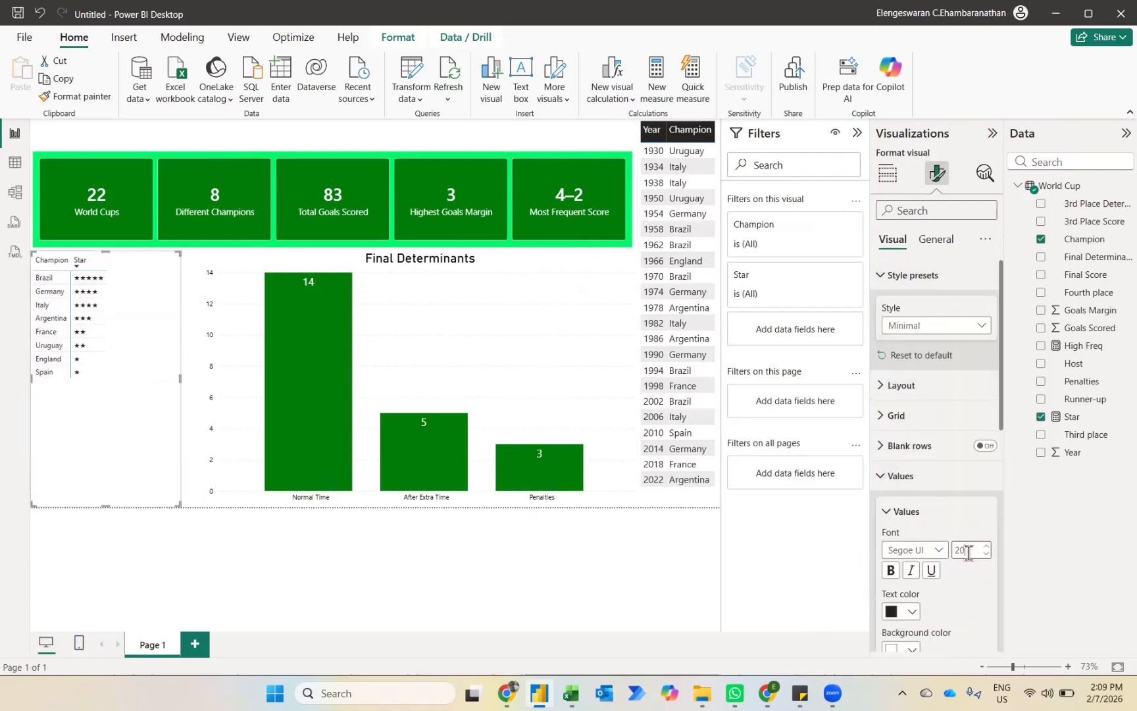
# Step: Set both the text color and the alternate text color of the matrix values to the same golden yellow
pyautogui.click(919, 607)
pyautogui.click(1063, 423)
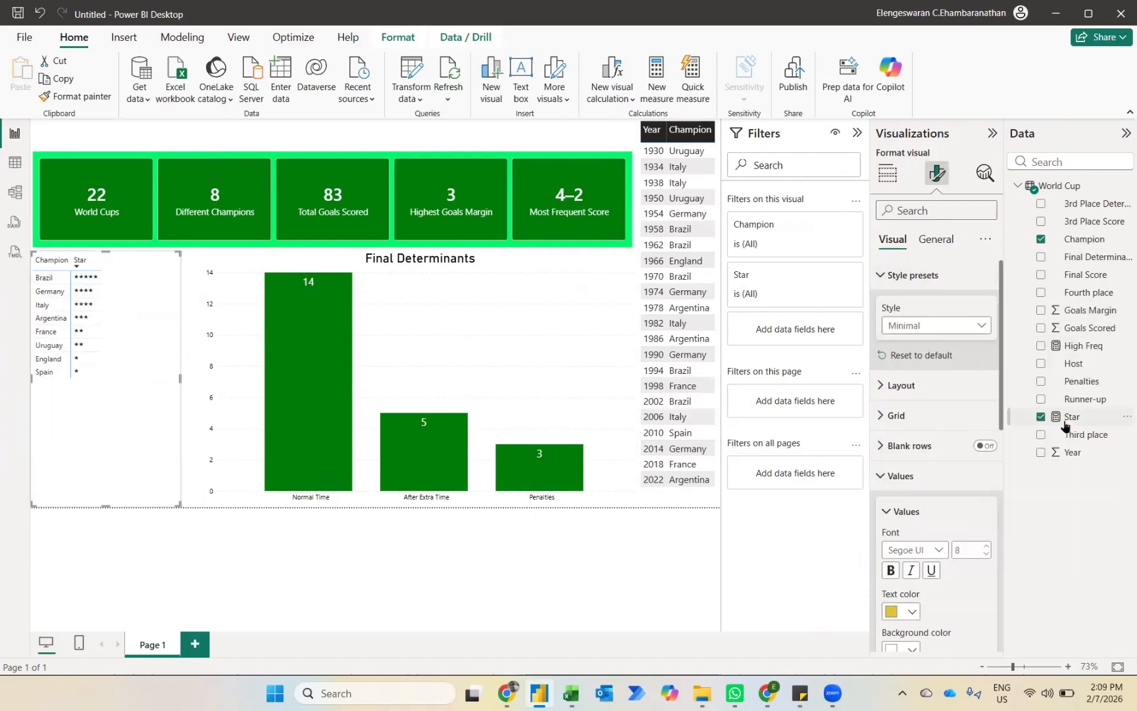
pyautogui.scroll(-5, 954, 499)
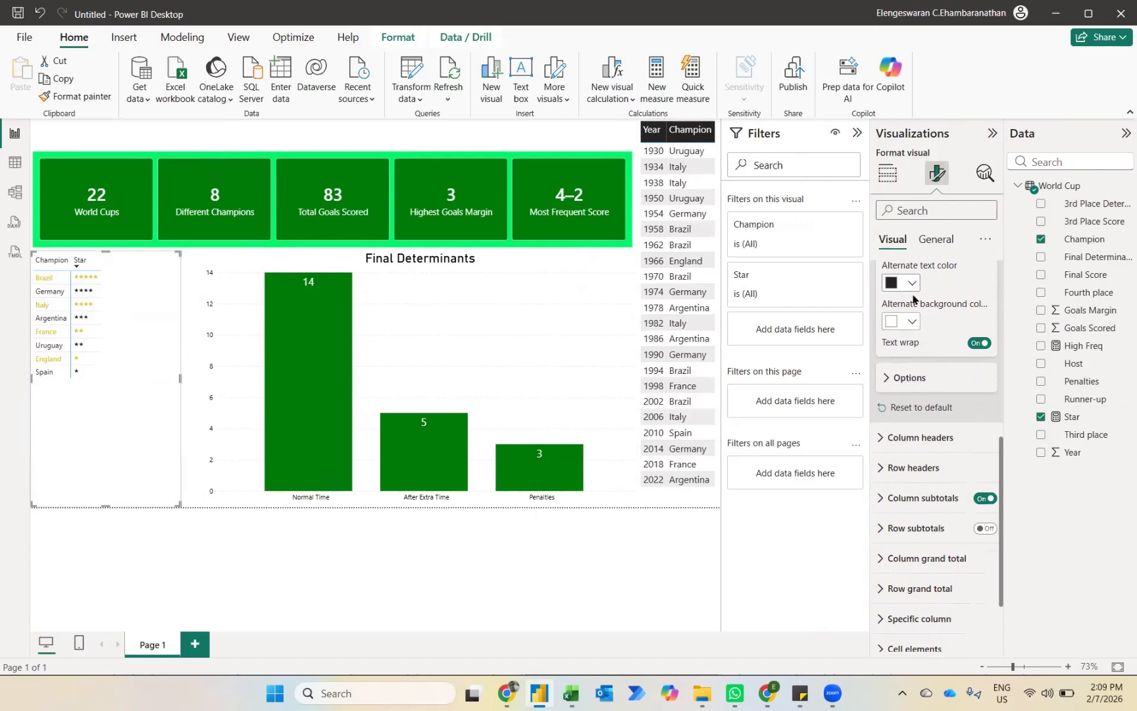
pyautogui.click(911, 285)
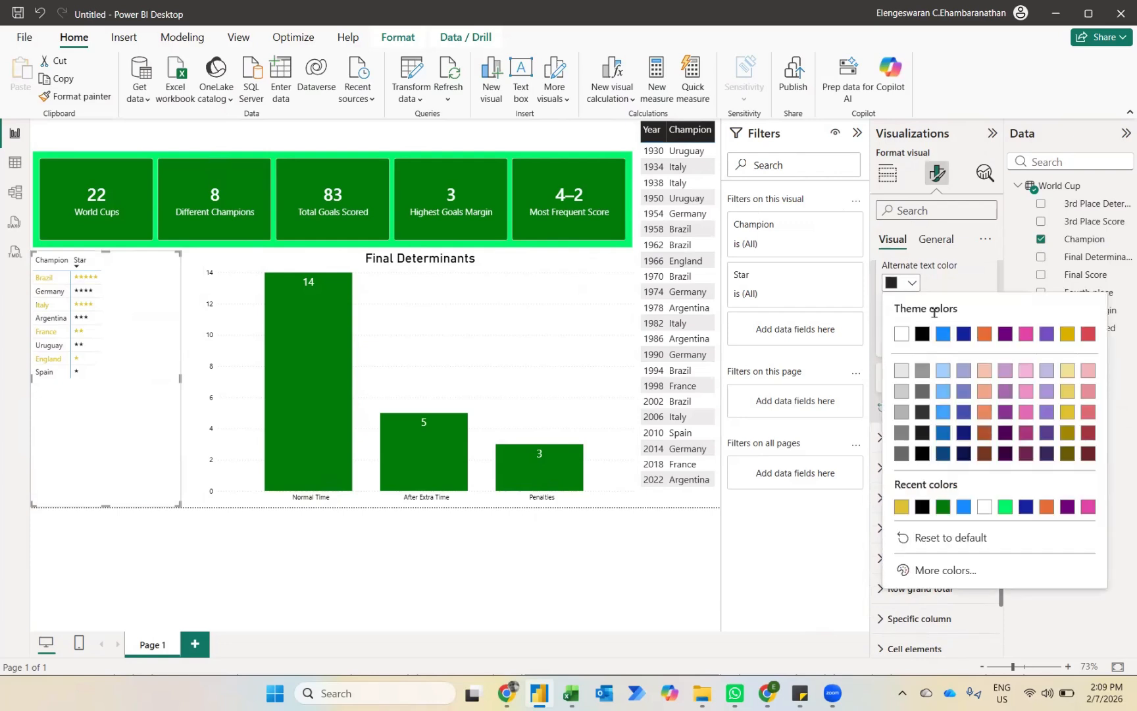
pyautogui.click(902, 507)
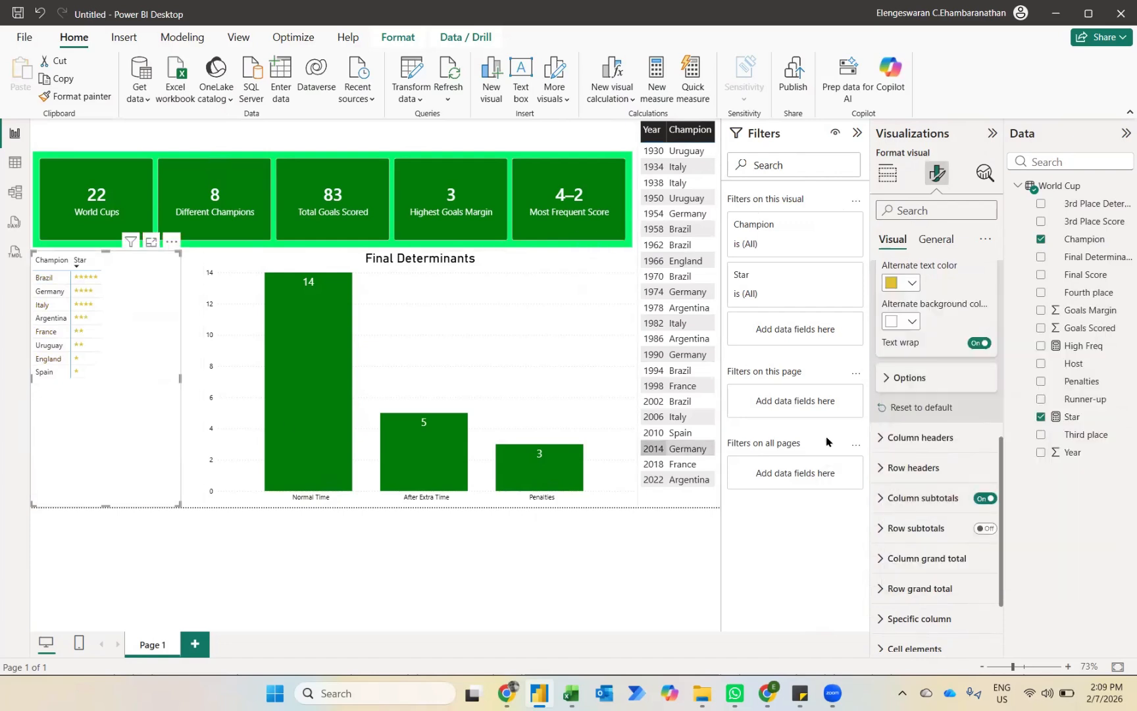
# Step: Set the font size of the matrix's gold star values to 20
pyautogui.scroll(1, 918, 408)
pyautogui.scroll(2, 916, 403)
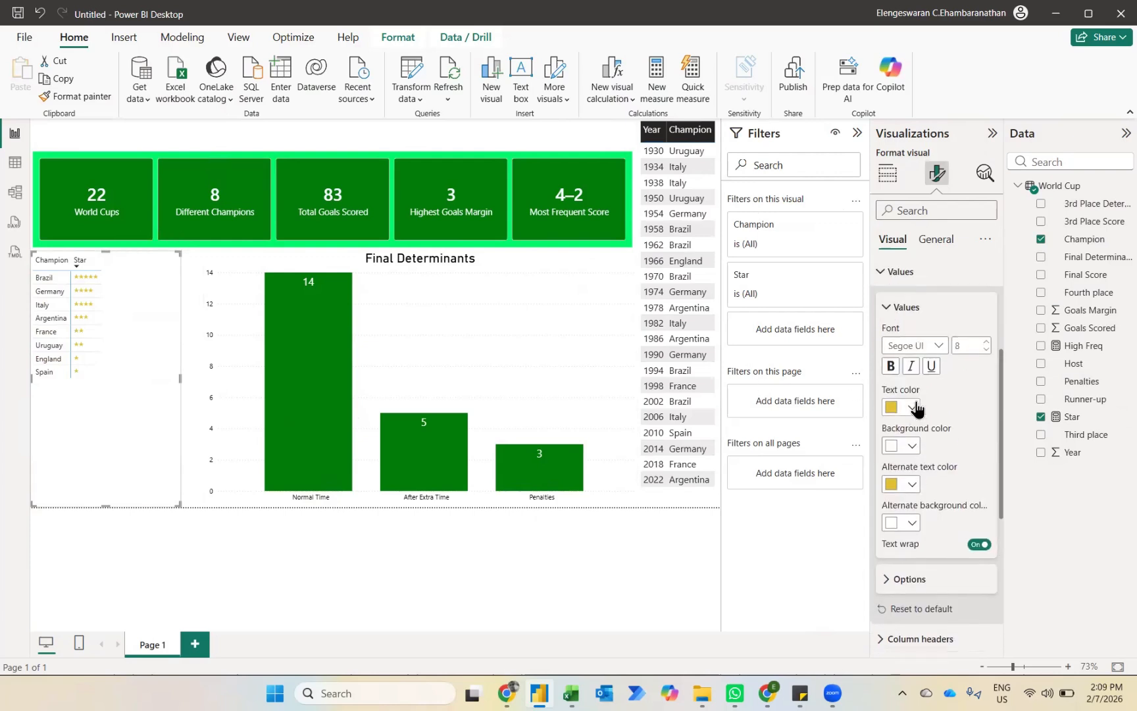
pyautogui.doubleClick(965, 358)
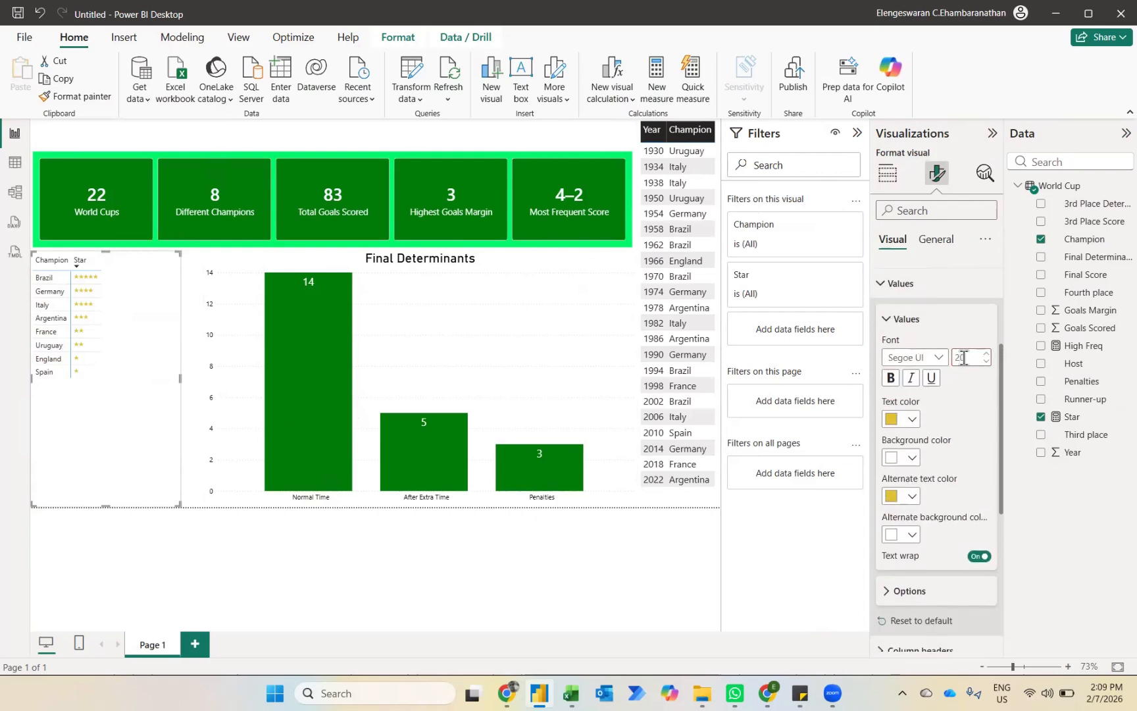
# Step: Try to set the font size of the star matrix's column headers to 20
pyautogui.scroll(-3, 937, 468)
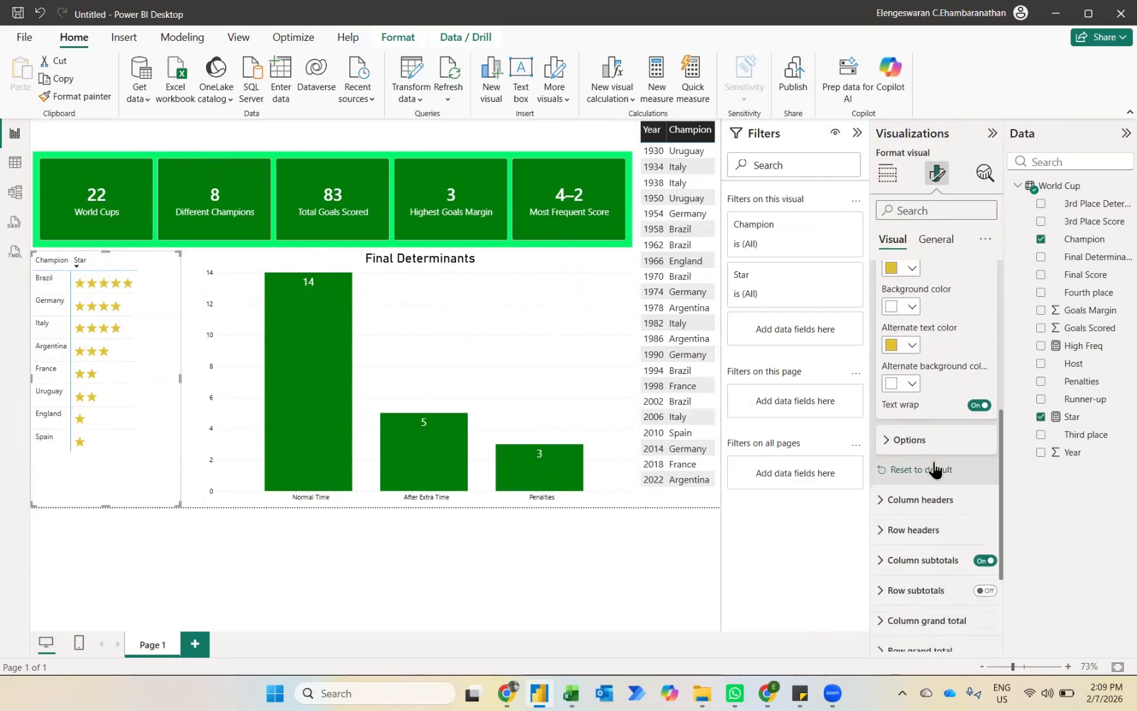
pyautogui.click(920, 499)
pyautogui.doubleClick(973, 579)
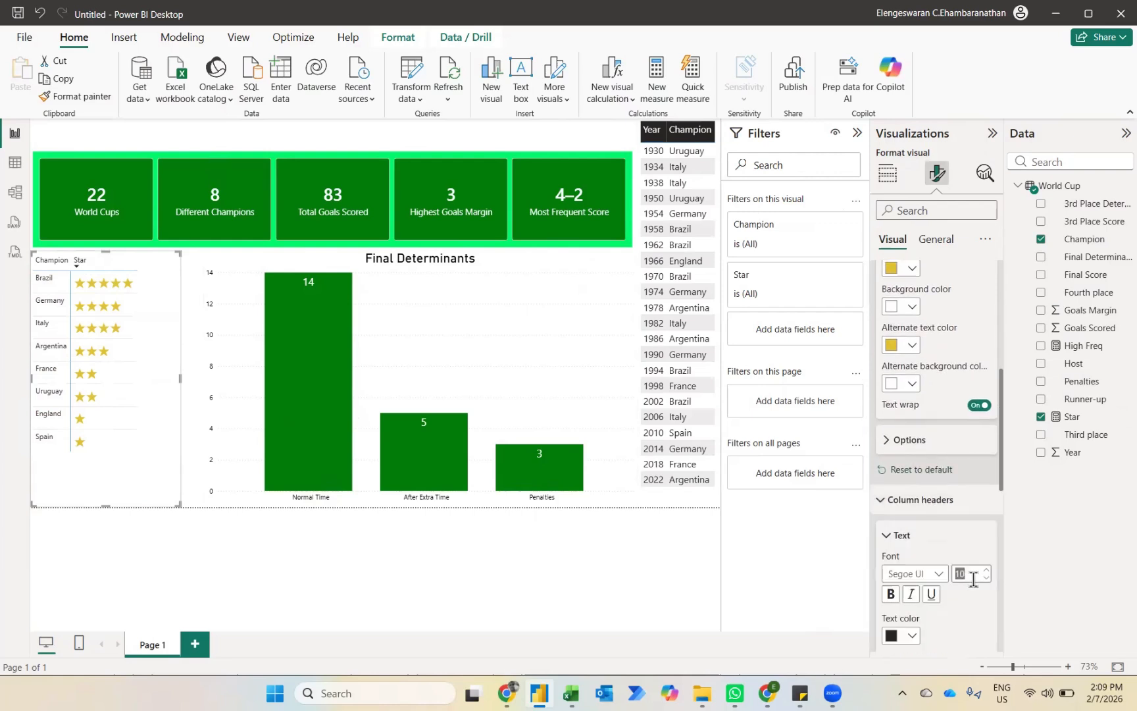
pyautogui.write('20')
pyautogui.scroll(-2, 974, 579)
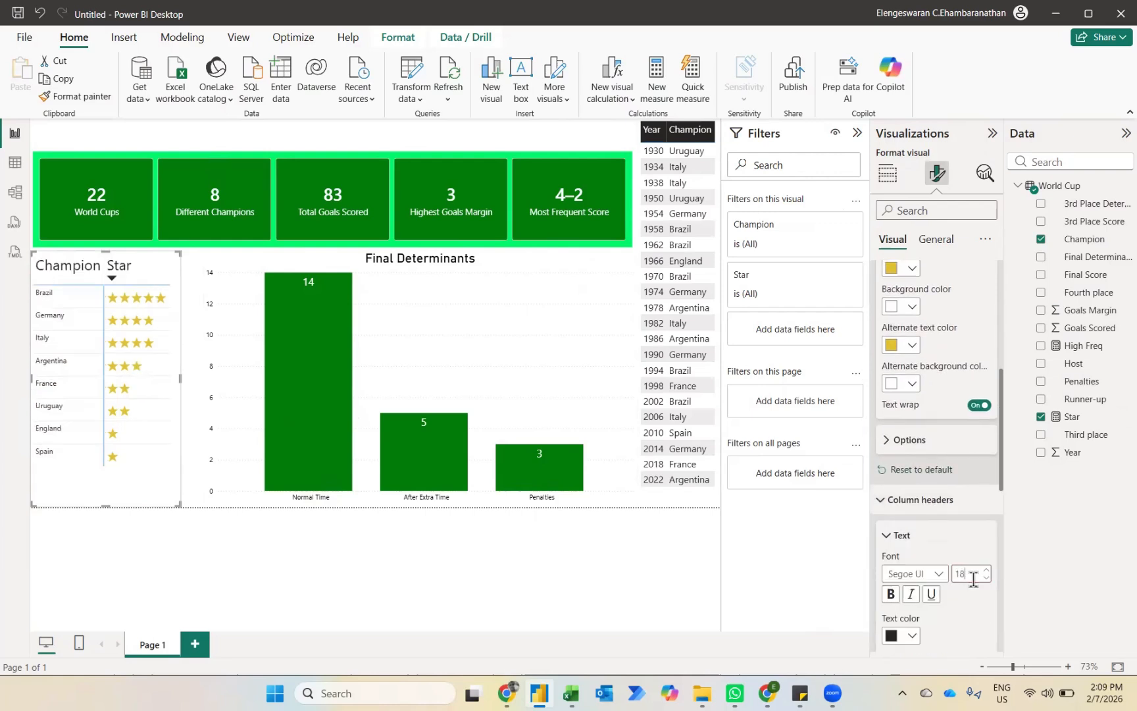
pyautogui.click(891, 499)
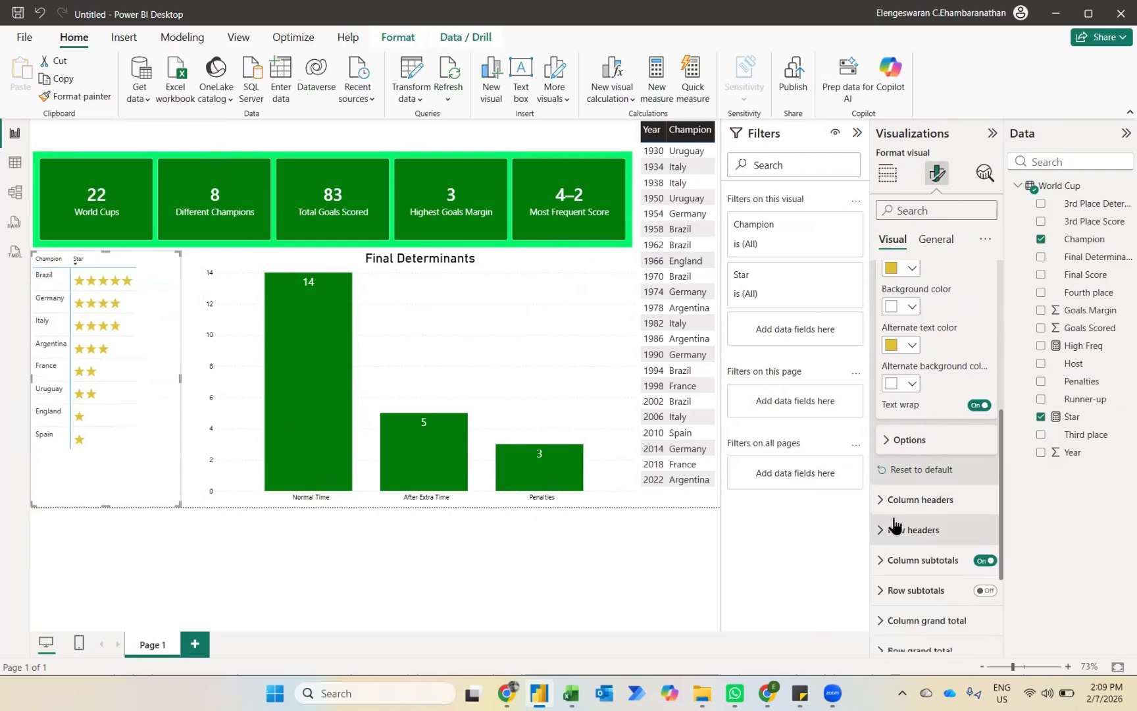
# Step: Set the font size of the star matrix's row headers and column headers to 20
pyautogui.click(892, 532)
pyautogui.doubleClick(966, 602)
pyautogui.write('20')
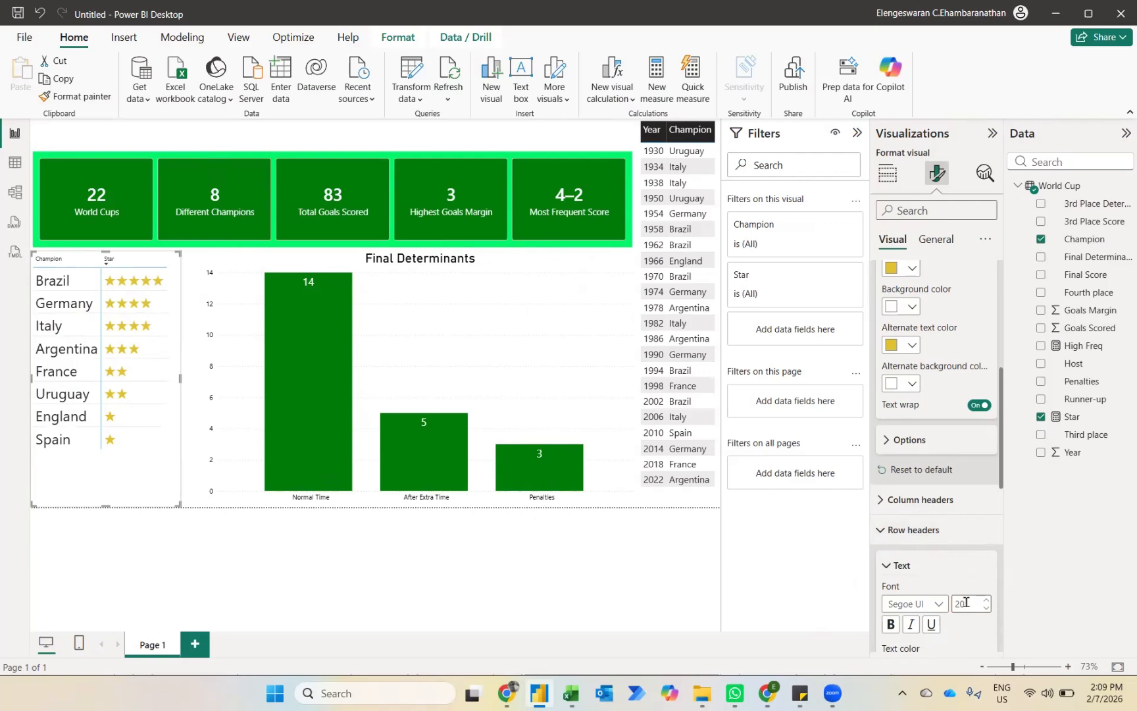
pyautogui.click(914, 500)
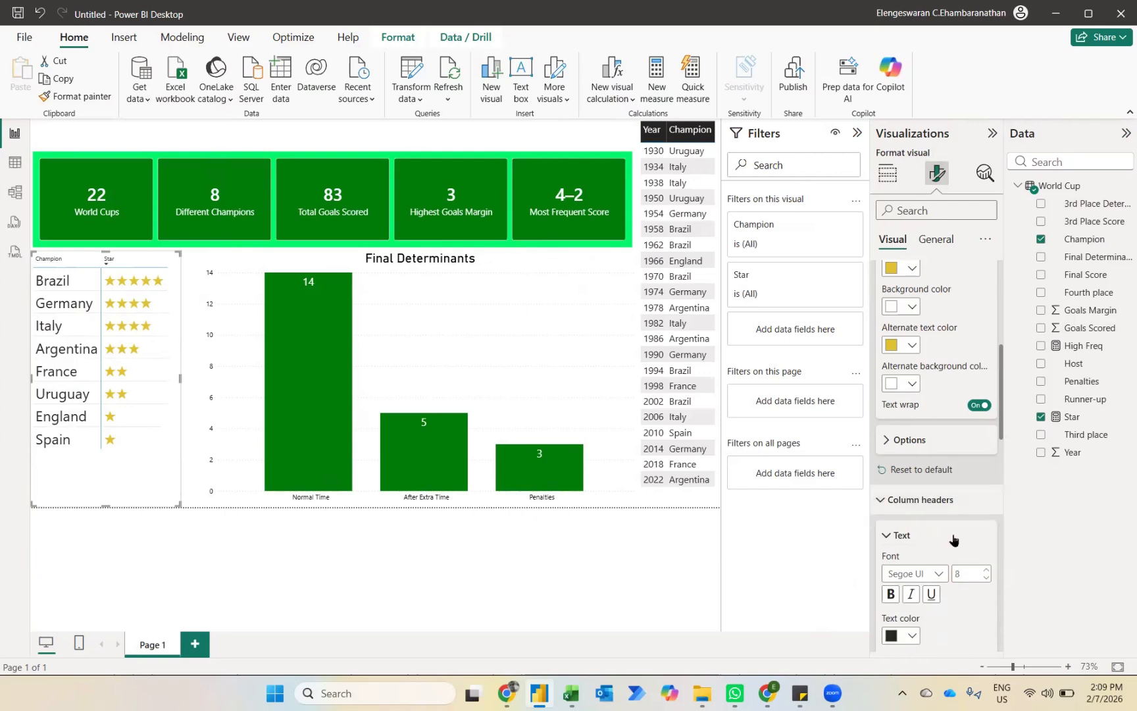
pyautogui.doubleClick(964, 573)
pyautogui.write('20')
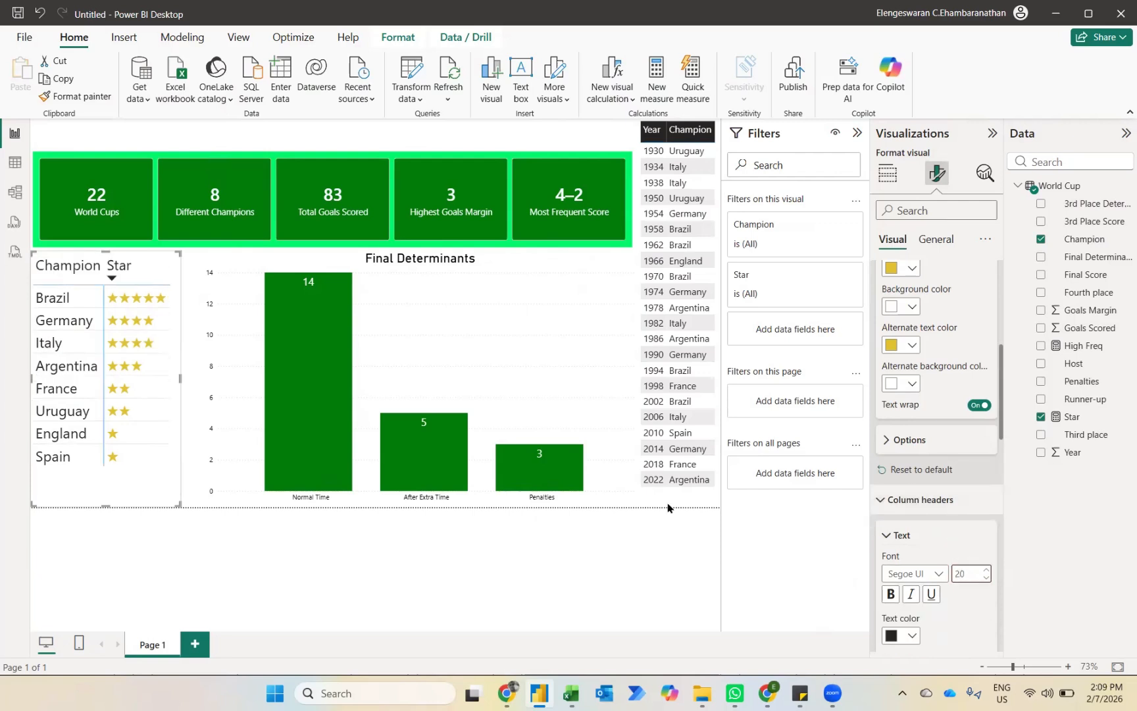
pyautogui.click(134, 543)
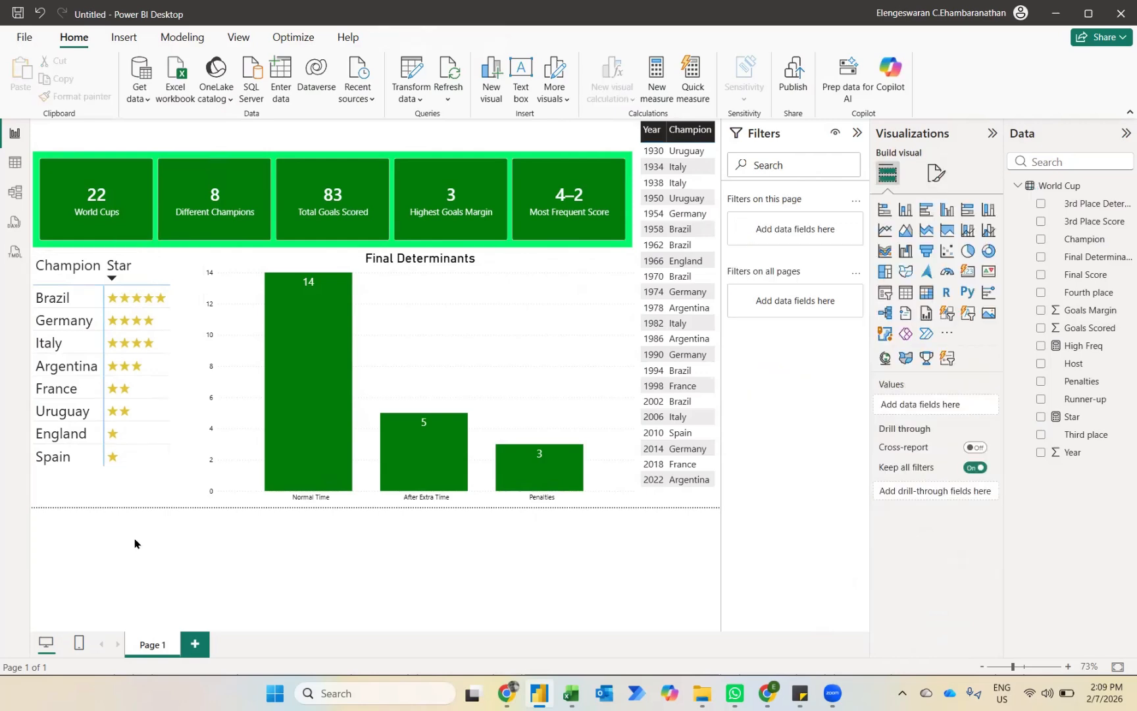
# Step: Widen the Final Determinants column chart toward the star matrix so that its edge meets the matrix's edge
pyautogui.click(230, 300)
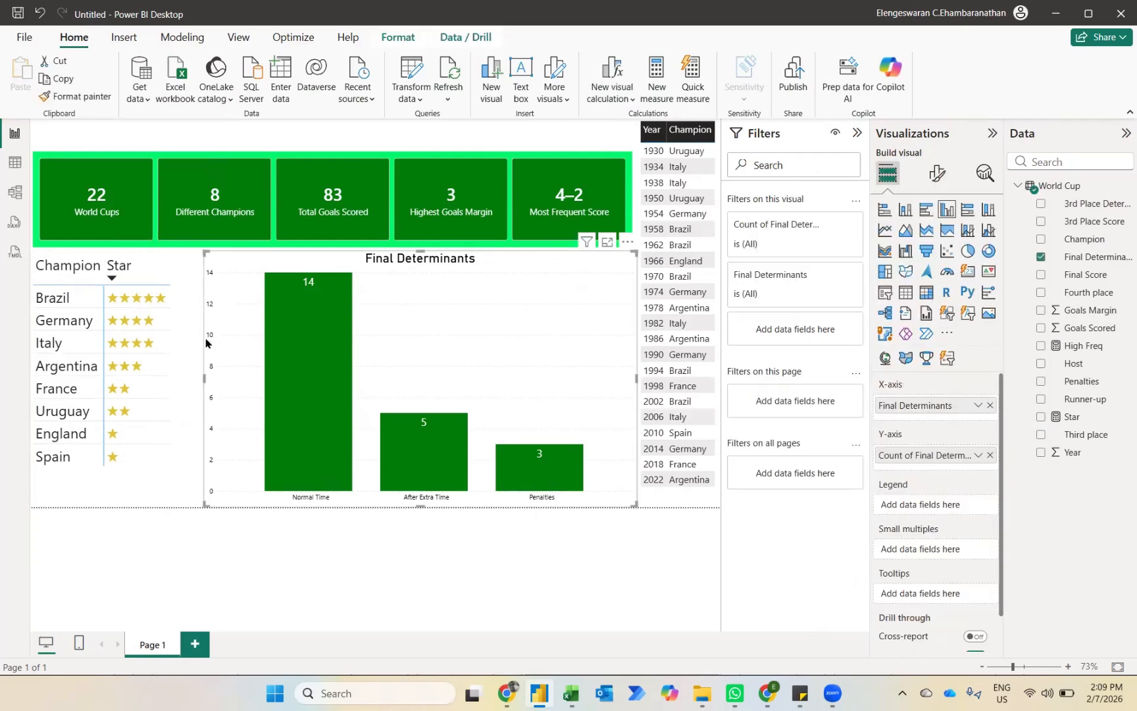
pyautogui.moveTo(200, 379); pyautogui.dragTo(180, 381)
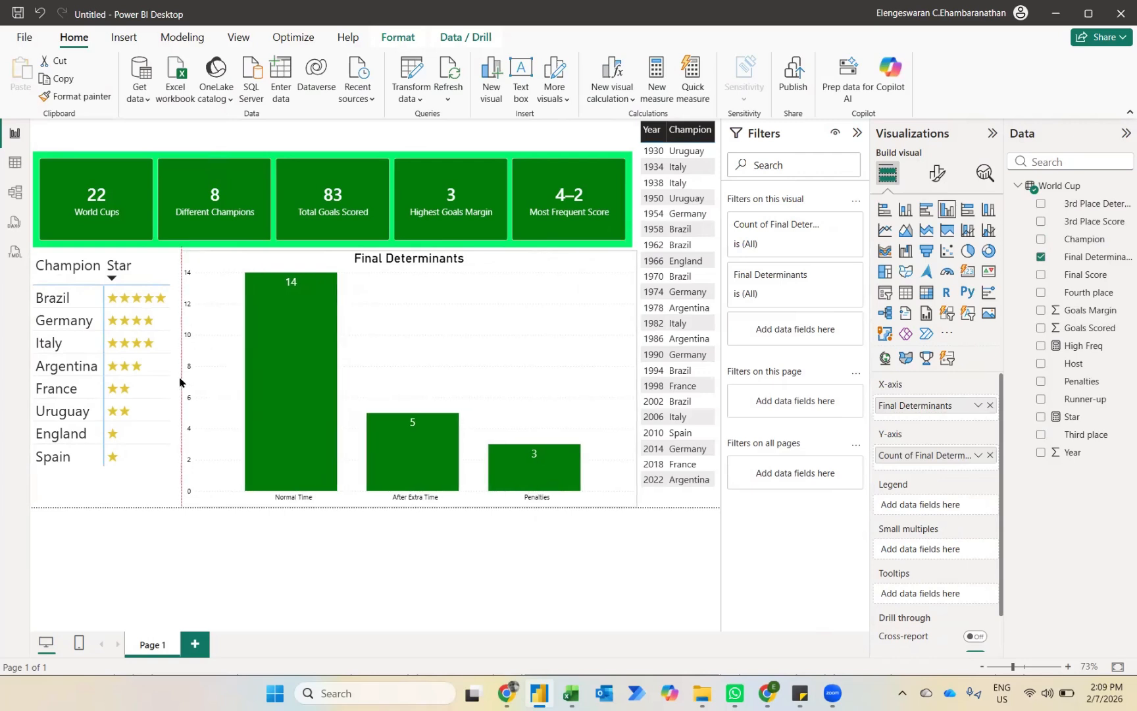
pyautogui.click(154, 540)
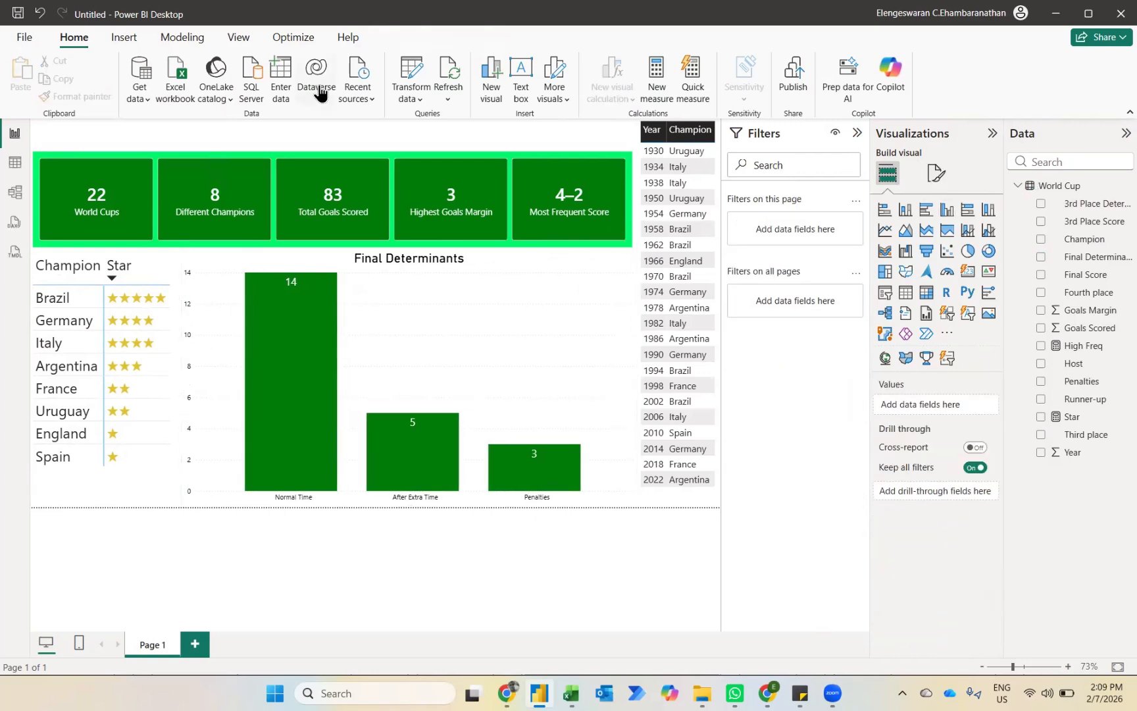